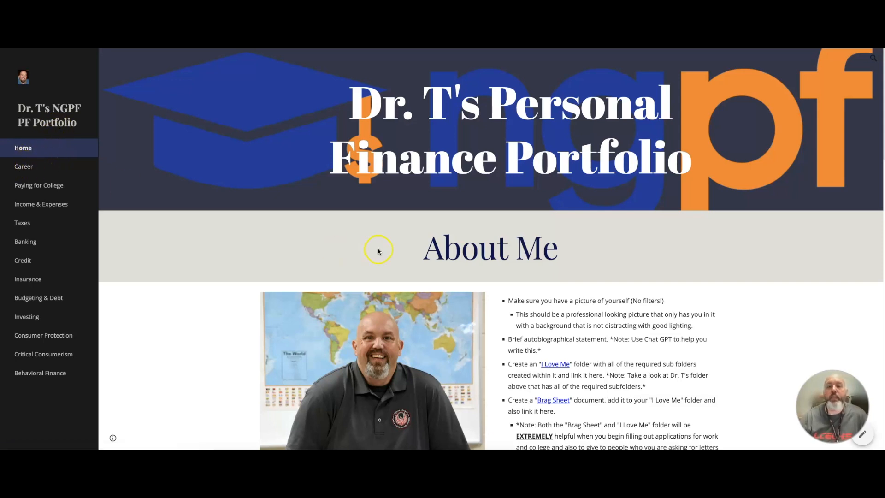
Scroll through the example portfolio's home page, reviewing the About Me section, S.M.A.R.T. Goals and topic tiles.
{"action": "scroll", "coordinate": [378, 251], "scroll_direction": "down", "scroll_amount": 1}
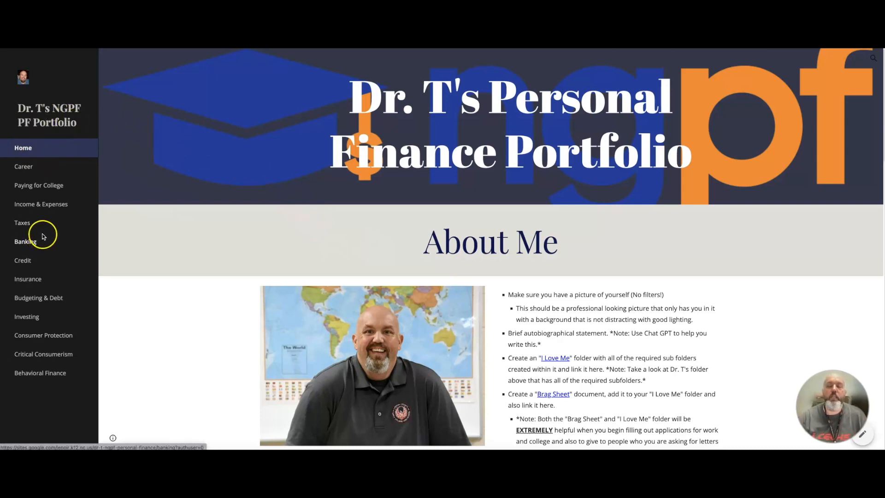
{"action": "scroll", "coordinate": [415, 266], "scroll_direction": "down", "scroll_amount": 1}
{"action": "scroll", "coordinate": [414, 266], "scroll_direction": "down", "scroll_amount": 5}
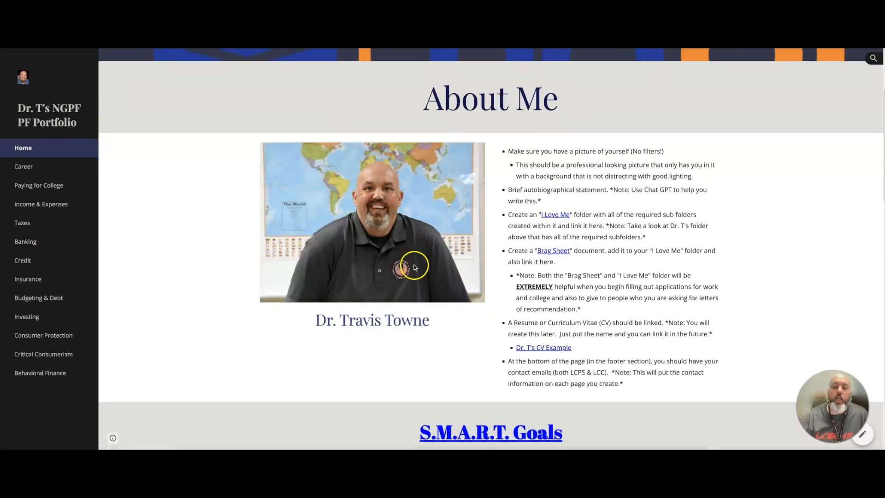
{"action": "scroll", "coordinate": [410, 268], "scroll_direction": "down", "scroll_amount": 2}
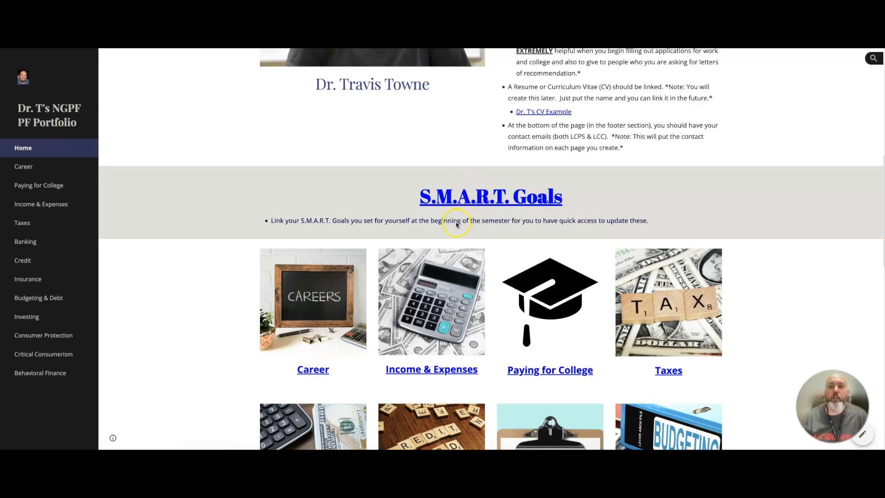
{"action": "scroll", "coordinate": [456, 223], "scroll_direction": "down", "scroll_amount": 1}
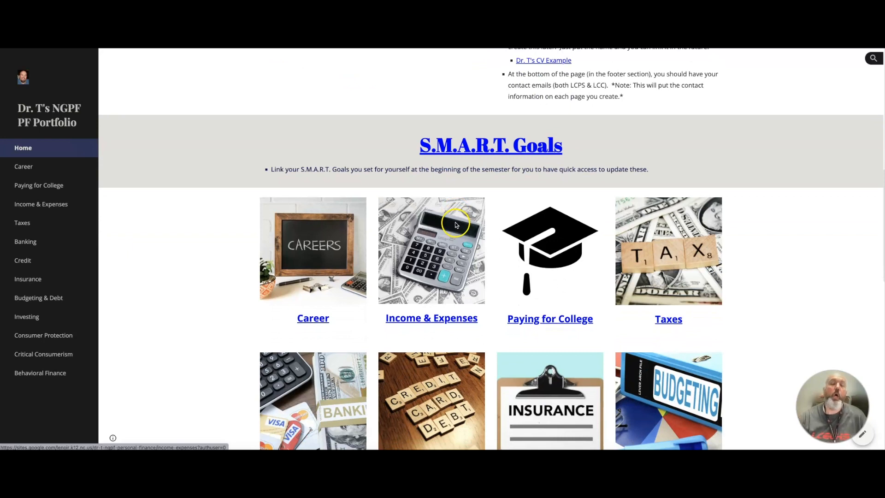
{"action": "scroll", "coordinate": [456, 225], "scroll_direction": "down", "scroll_amount": 3}
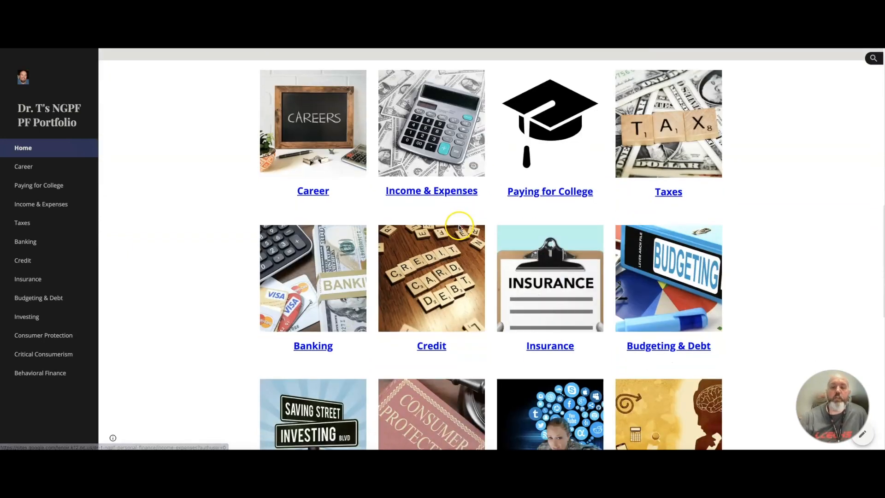
{"action": "scroll", "coordinate": [458, 227], "scroll_direction": "down", "scroll_amount": 2}
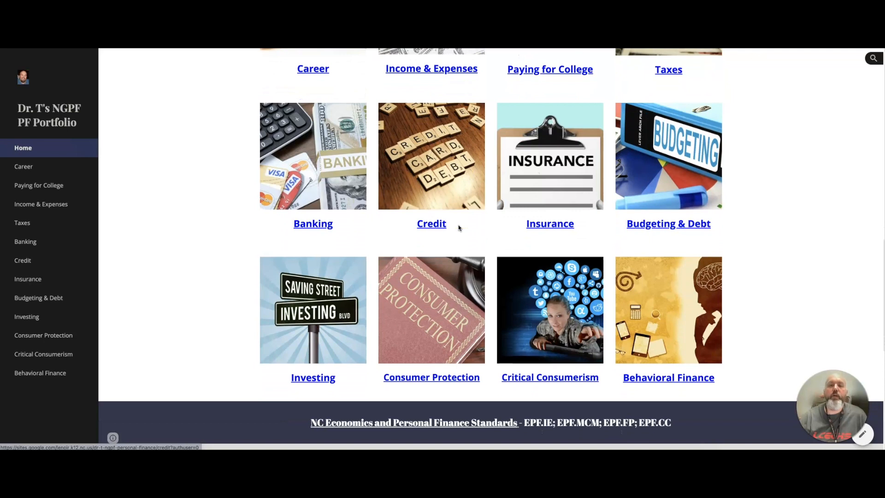
{"action": "left_click", "coordinate": [458, 226]}
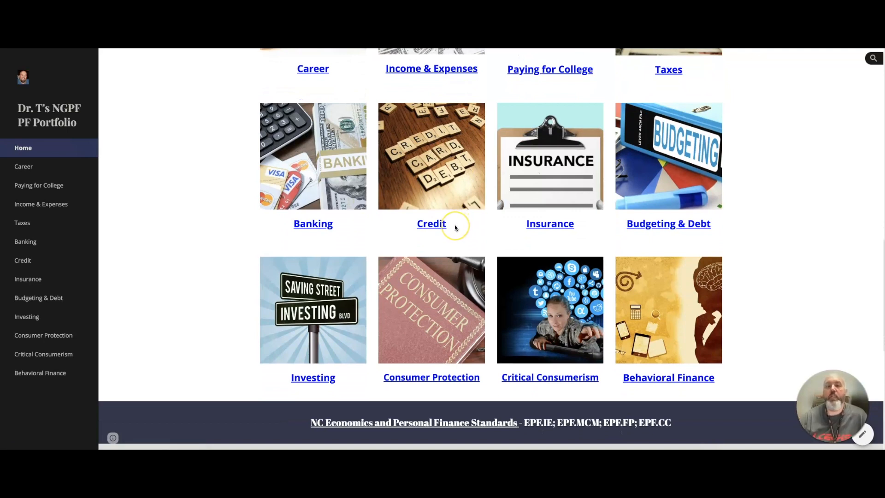
{"action": "scroll", "coordinate": [454, 226], "scroll_direction": "down", "scroll_amount": 1}
{"action": "scroll", "coordinate": [455, 224], "scroll_direction": "down", "scroll_amount": 1}
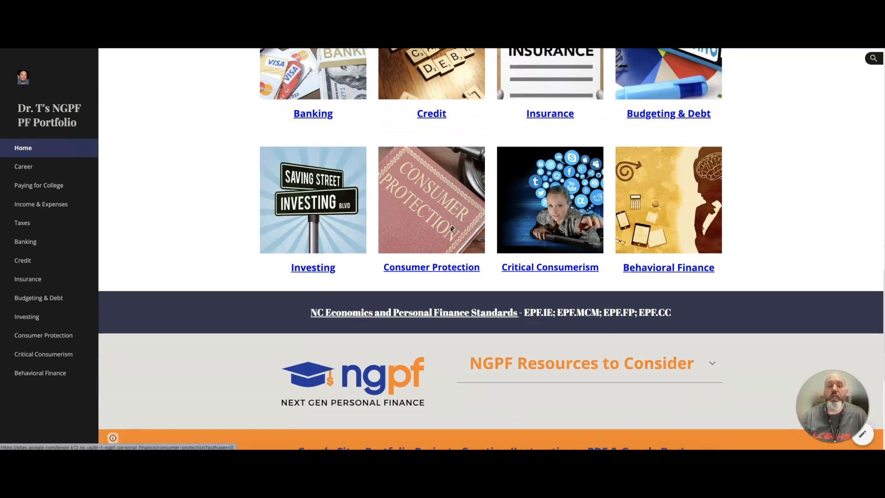
Examine the footer with the standards link, NGPF resources and project instructions, then scroll back to the top.
{"action": "left_click", "coordinate": [479, 316]}
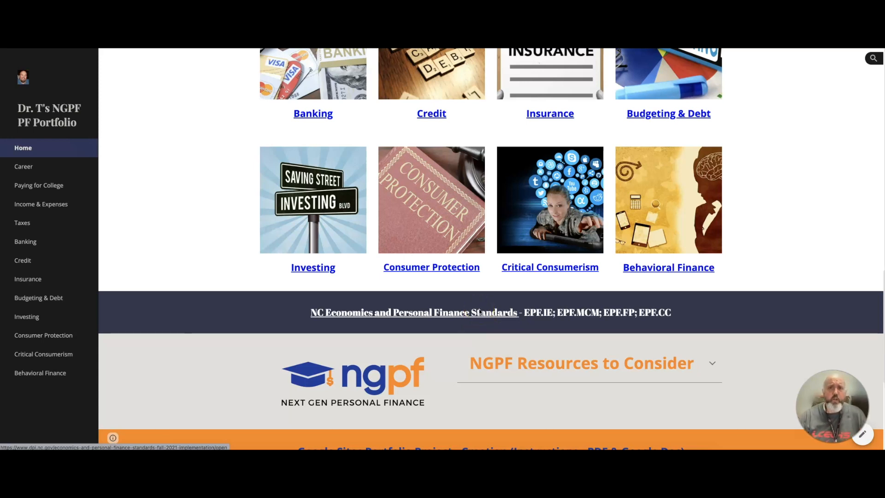
{"action": "left_click", "coordinate": [476, 306]}
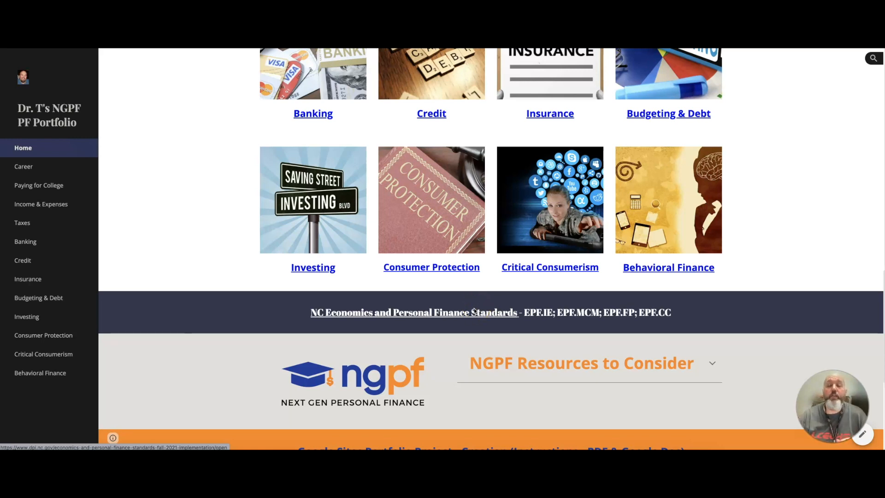
{"action": "scroll", "coordinate": [454, 370], "scroll_direction": "down", "scroll_amount": 1}
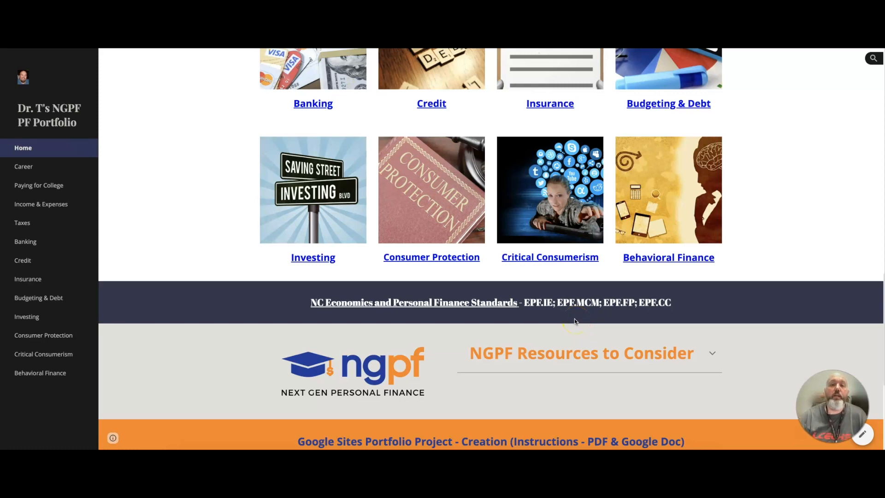
{"action": "scroll", "coordinate": [645, 315], "scroll_direction": "down", "scroll_amount": 1}
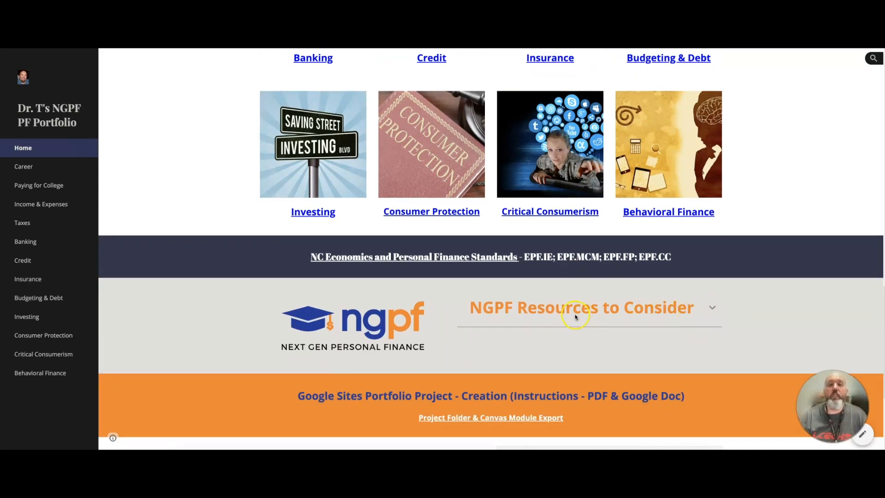
{"action": "scroll", "coordinate": [565, 331], "scroll_direction": "down", "scroll_amount": 3}
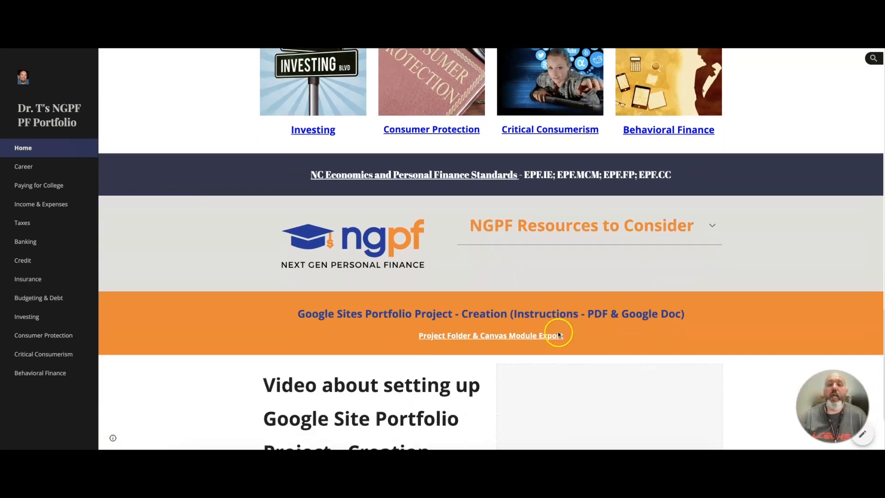
{"action": "scroll", "coordinate": [559, 334], "scroll_direction": "down", "scroll_amount": 1}
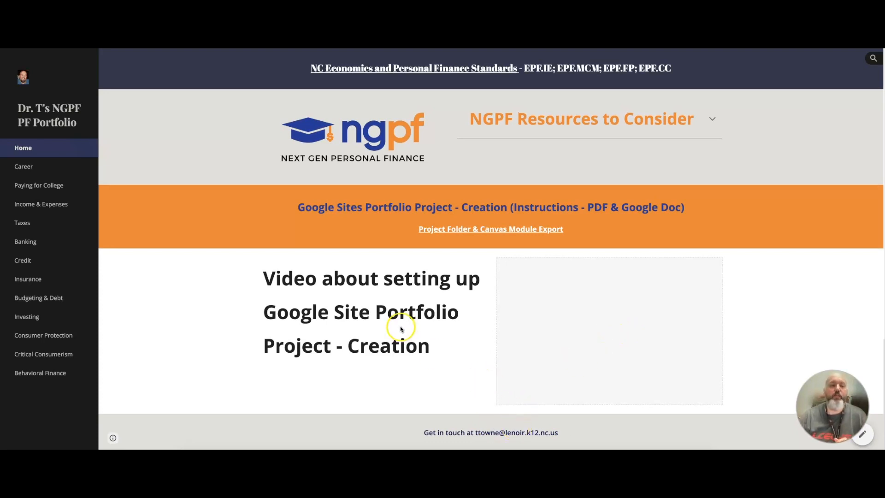
{"action": "scroll", "coordinate": [400, 327], "scroll_direction": "up", "scroll_amount": 3}
{"action": "scroll", "coordinate": [400, 328], "scroll_direction": "up", "scroll_amount": 1}
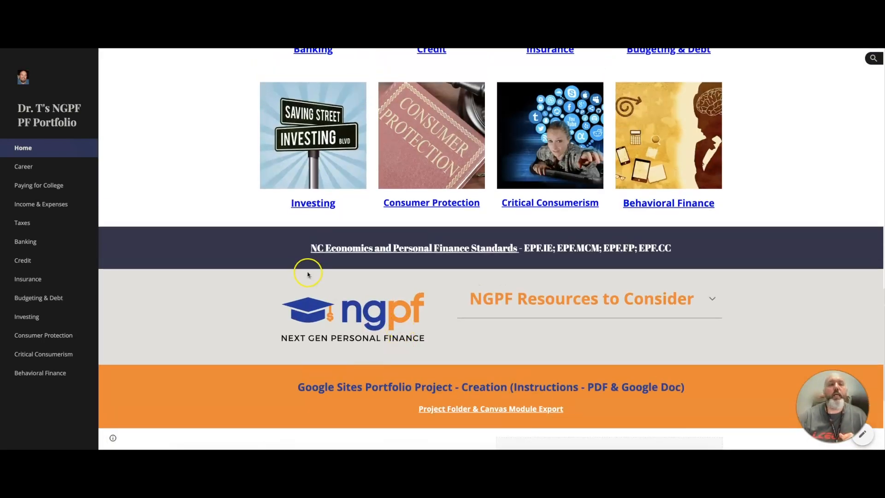
{"action": "scroll", "coordinate": [307, 274], "scroll_direction": "up", "scroll_amount": 15}
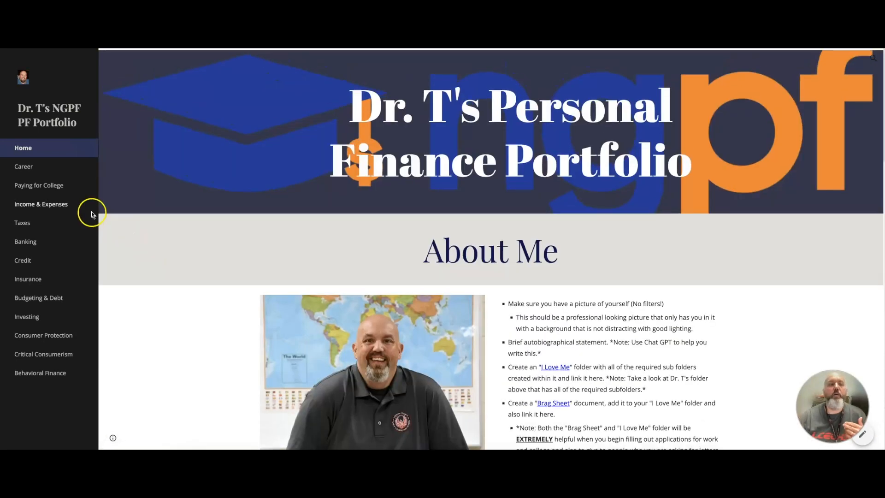
Open the Career, Paying for College, Income & Expenses and Budgeting & Debt pages of the example portfolio.
{"action": "left_click", "coordinate": [31, 171]}
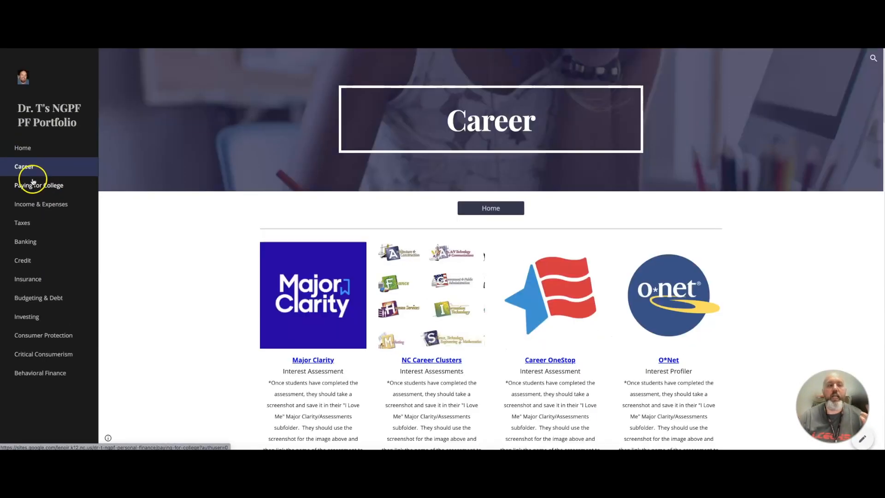
{"action": "left_click", "coordinate": [33, 185]}
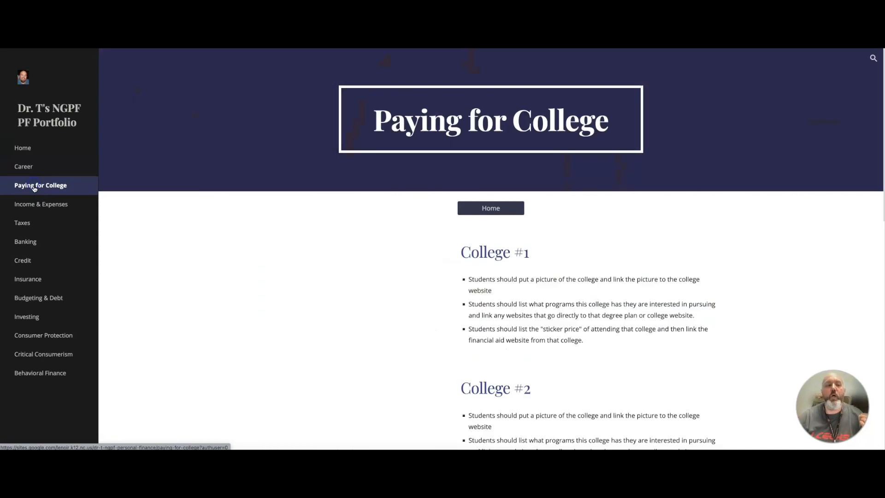
{"action": "left_click", "coordinate": [52, 204]}
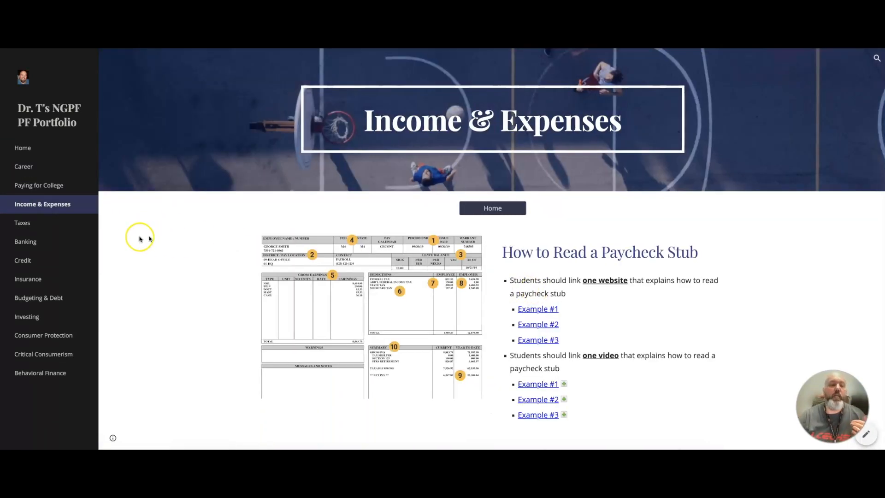
{"action": "left_click", "coordinate": [25, 297]}
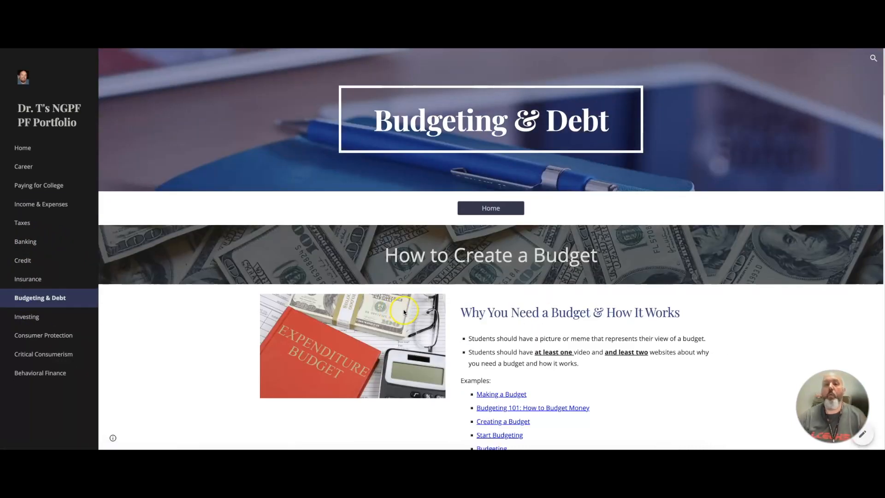
Scroll through the Budgeting & Debt page to review its budget, emergency fund, debt, renting and road trip sections.
{"action": "scroll", "coordinate": [403, 312], "scroll_direction": "down", "scroll_amount": 3}
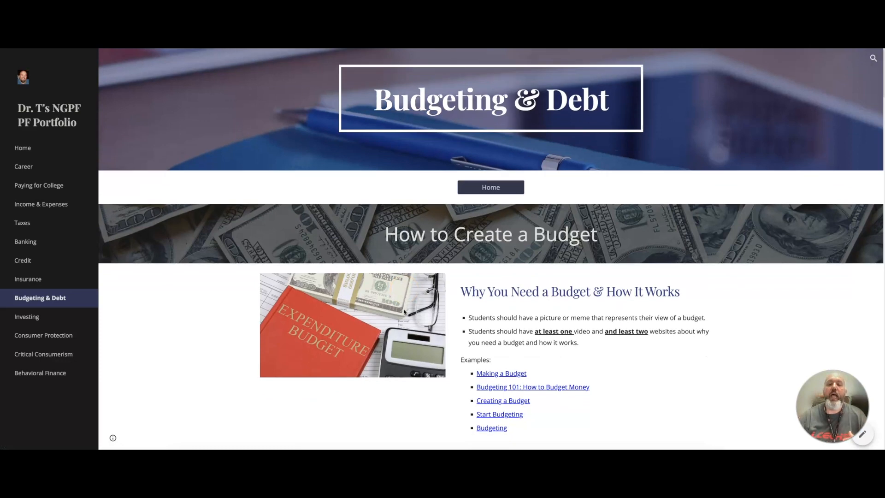
{"action": "scroll", "coordinate": [404, 312], "scroll_direction": "down", "scroll_amount": 6}
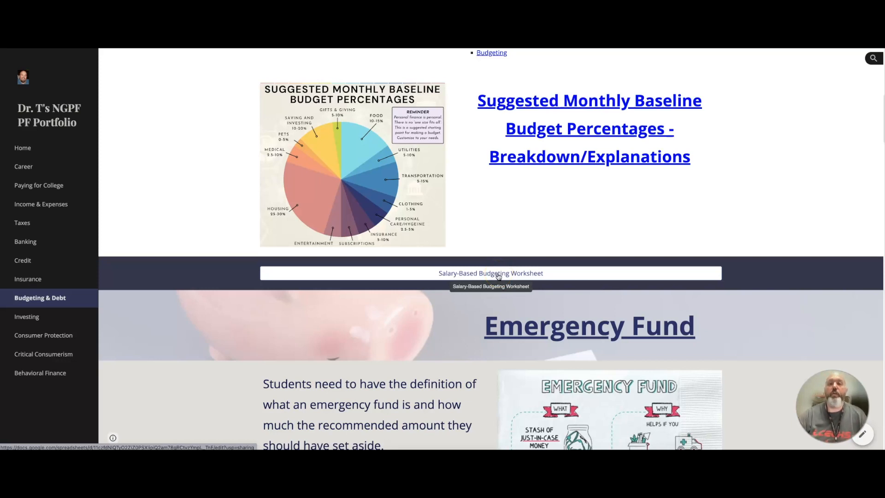
{"action": "scroll", "coordinate": [498, 277], "scroll_direction": "down", "scroll_amount": 8}
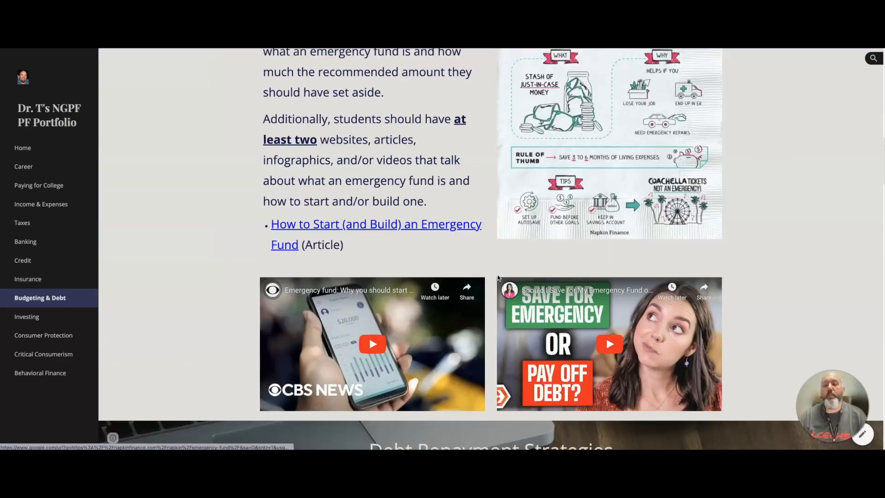
{"action": "scroll", "coordinate": [498, 277], "scroll_direction": "down", "scroll_amount": 10}
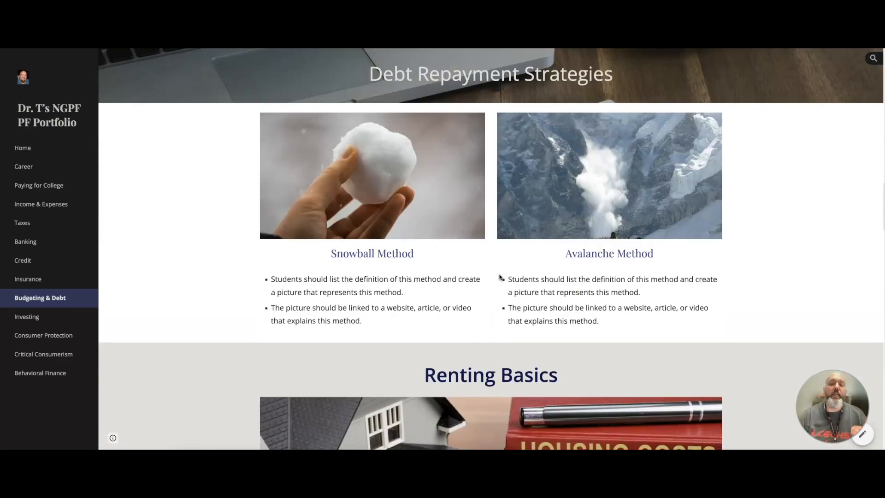
{"action": "scroll", "coordinate": [499, 275], "scroll_direction": "down", "scroll_amount": 13}
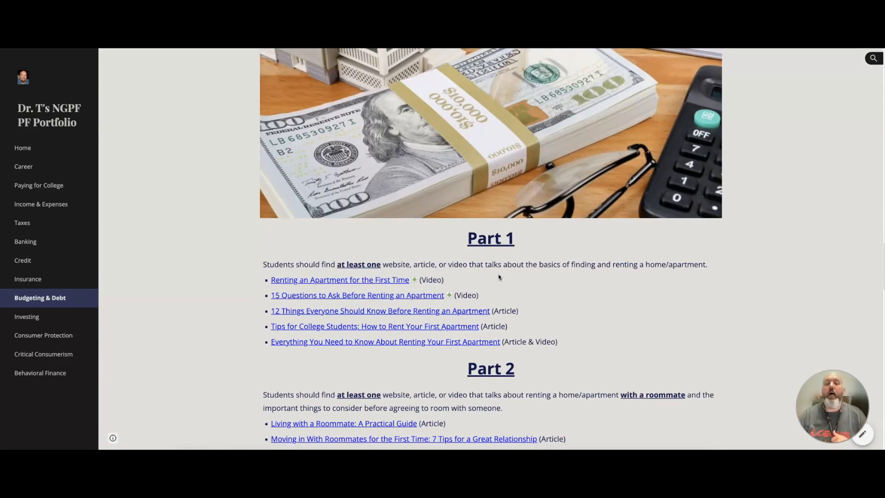
{"action": "scroll", "coordinate": [500, 275], "scroll_direction": "down", "scroll_amount": 15}
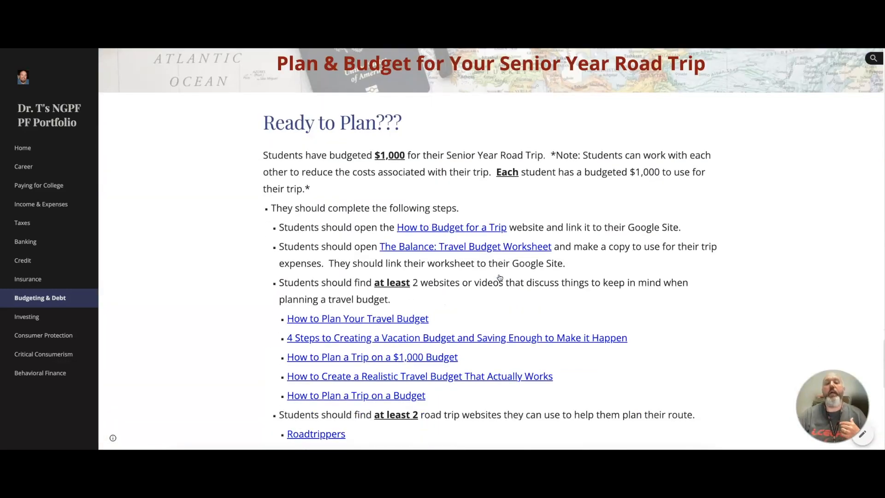
{"action": "scroll", "coordinate": [500, 277], "scroll_direction": "up", "scroll_amount": 1}
{"action": "scroll", "coordinate": [500, 277], "scroll_direction": "down", "scroll_amount": 3}
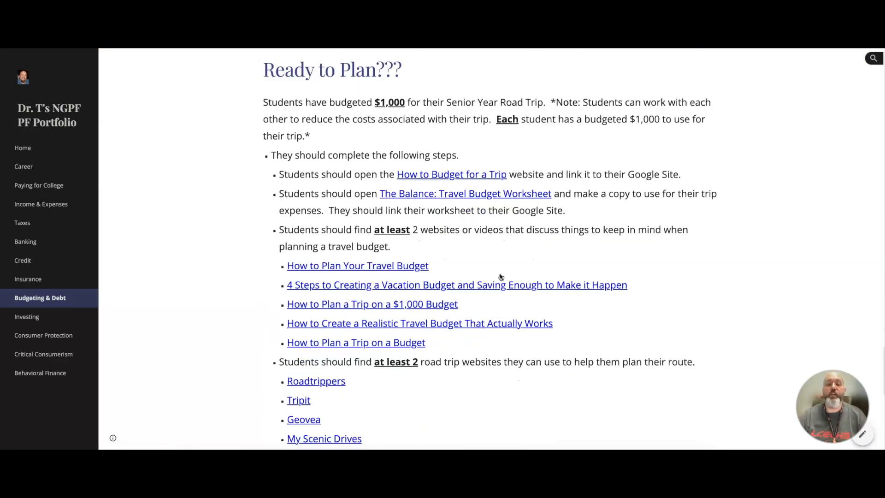
{"action": "scroll", "coordinate": [501, 276], "scroll_direction": "down", "scroll_amount": 8}
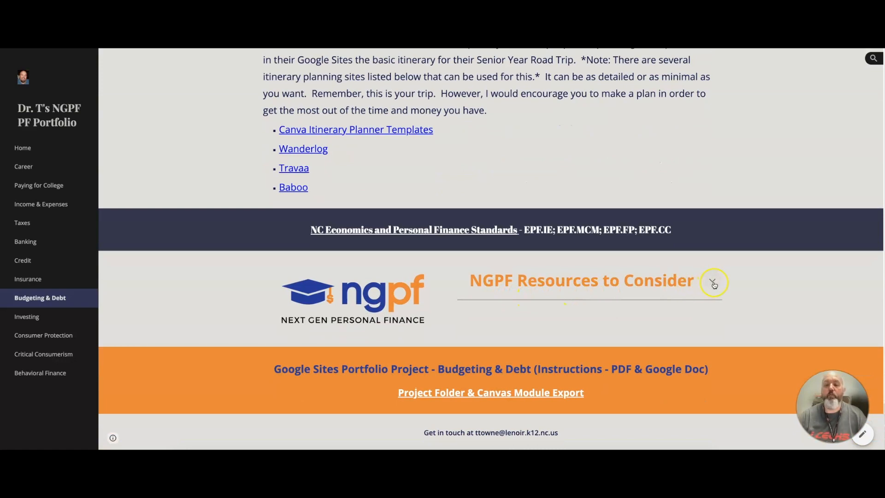
Expand the NGPF Resources to Consider list, then return to the portfolio's Home page.
{"action": "left_click", "coordinate": [713, 282]}
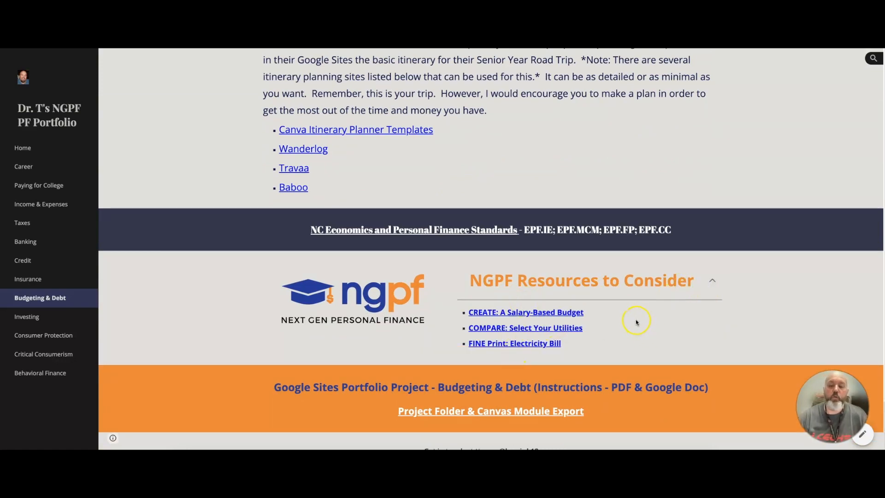
{"action": "scroll", "coordinate": [582, 317], "scroll_direction": "down", "scroll_amount": 1}
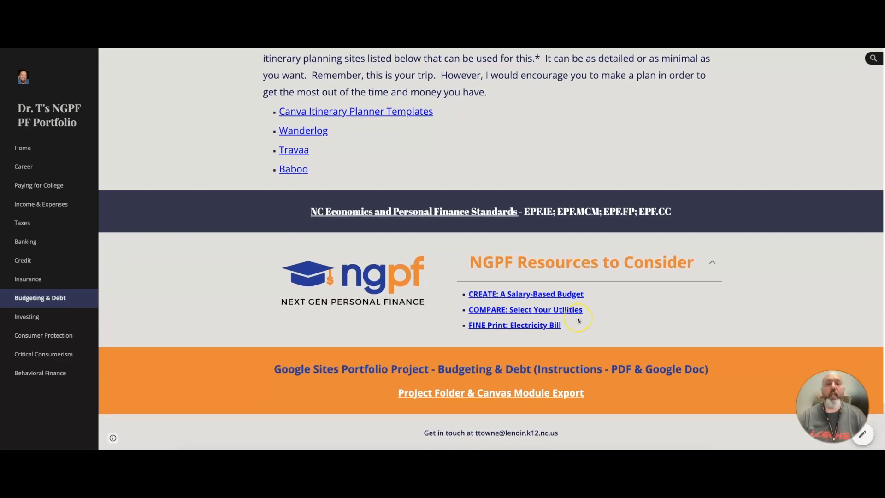
{"action": "scroll", "coordinate": [577, 316], "scroll_direction": "up", "scroll_amount": 20}
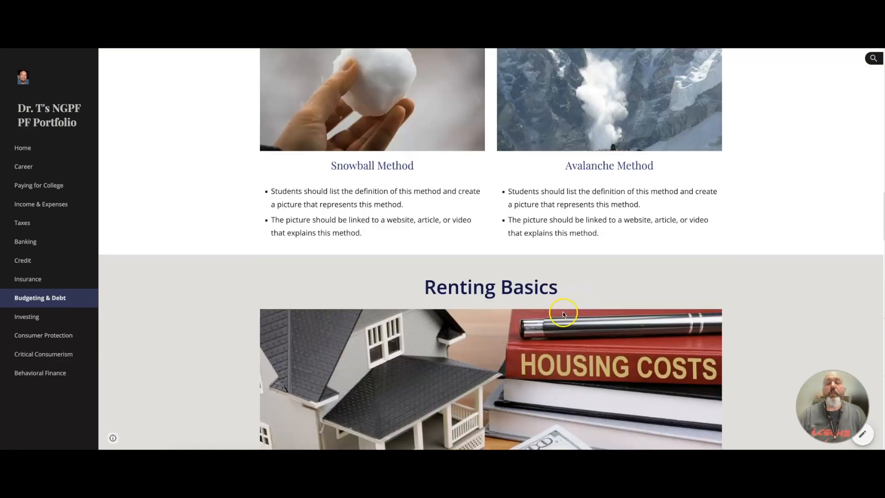
{"action": "scroll", "coordinate": [562, 311], "scroll_direction": "up", "scroll_amount": 10}
{"action": "left_click", "coordinate": [22, 147]}
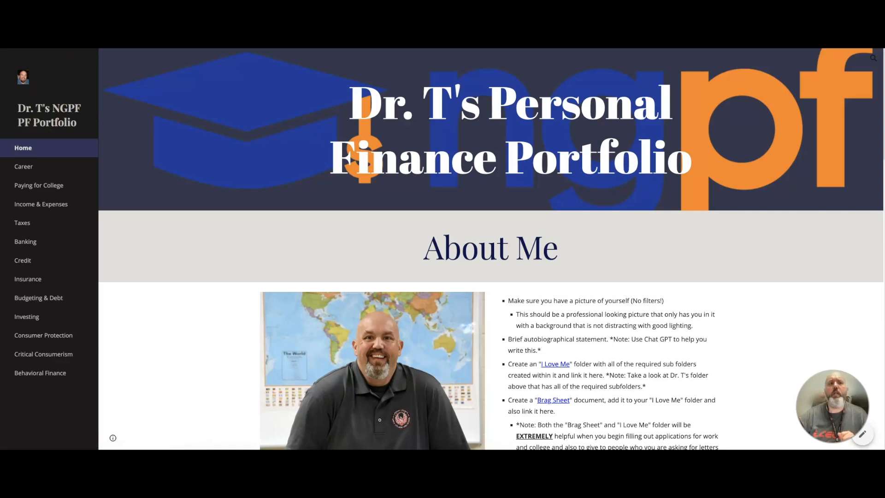
Switch to the Google Sites start page and create a new blank site.
{"action": "key", "text": "ctrl+shift+Tab"}
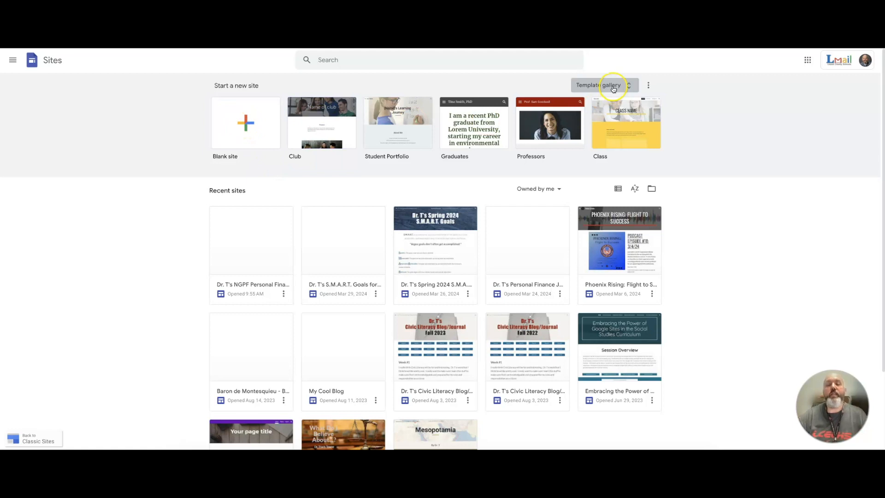
{"action": "left_click", "coordinate": [247, 125]}
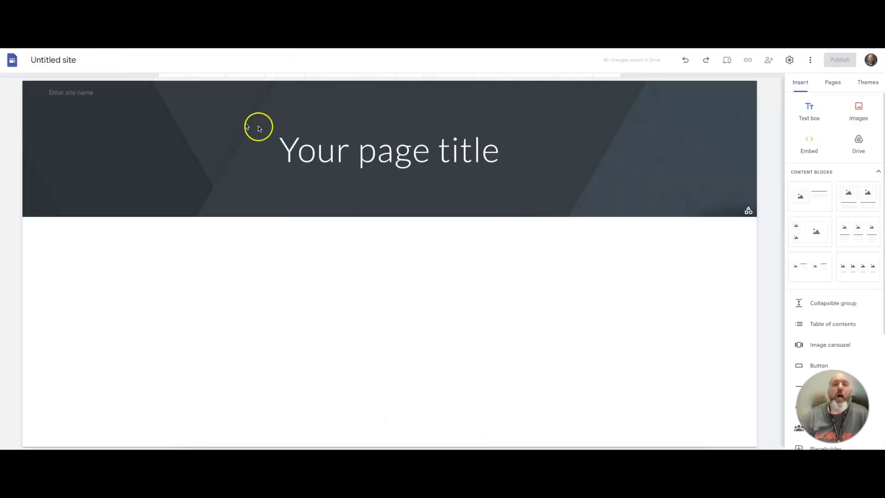
{"action": "left_click", "coordinate": [259, 128]}
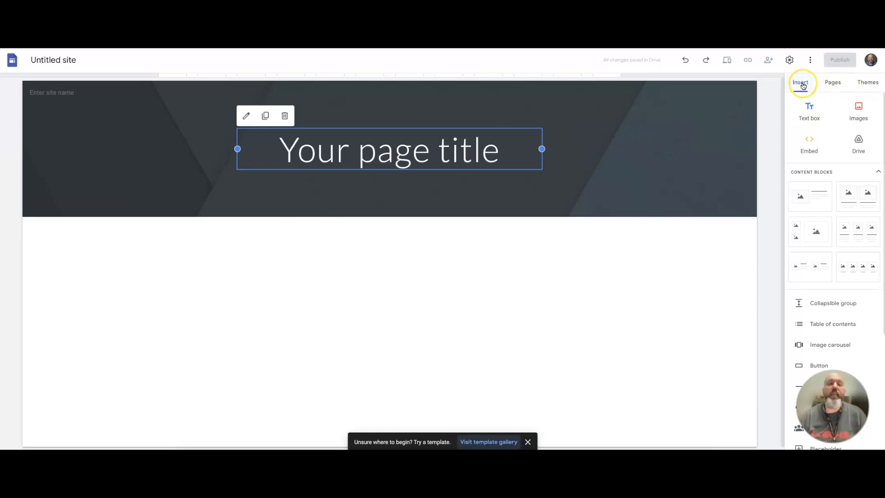
Scroll through the Insert panel to review the available content blocks and page elements.
{"action": "scroll", "coordinate": [811, 231], "scroll_direction": "down", "scroll_amount": 1}
{"action": "scroll", "coordinate": [811, 231], "scroll_direction": "down", "scroll_amount": 2}
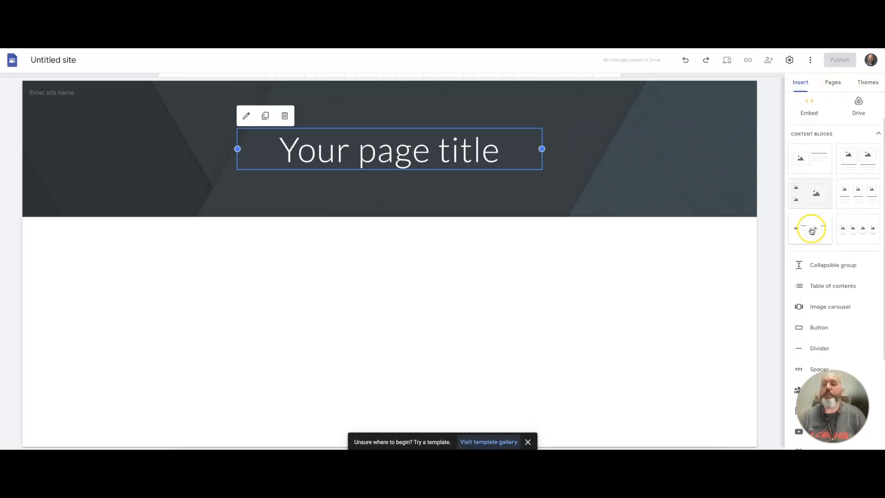
{"action": "scroll", "coordinate": [834, 237], "scroll_direction": "down", "scroll_amount": 3}
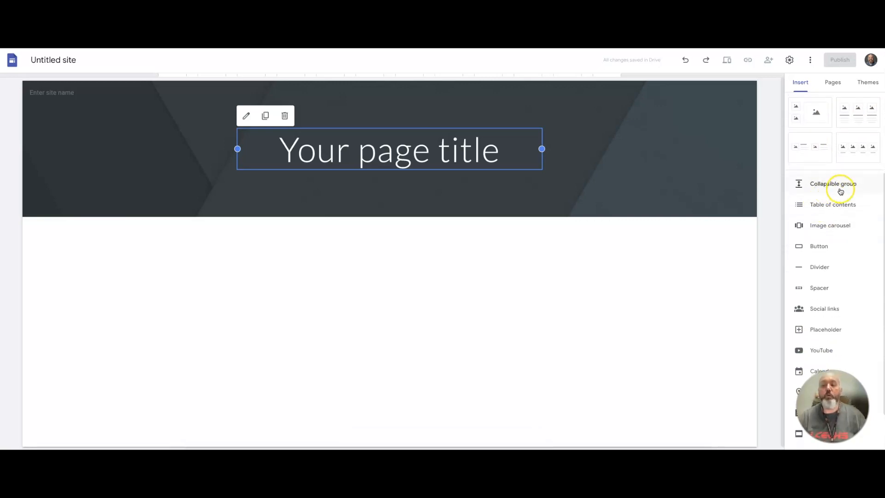
{"action": "scroll", "coordinate": [831, 201], "scroll_direction": "down", "scroll_amount": 1}
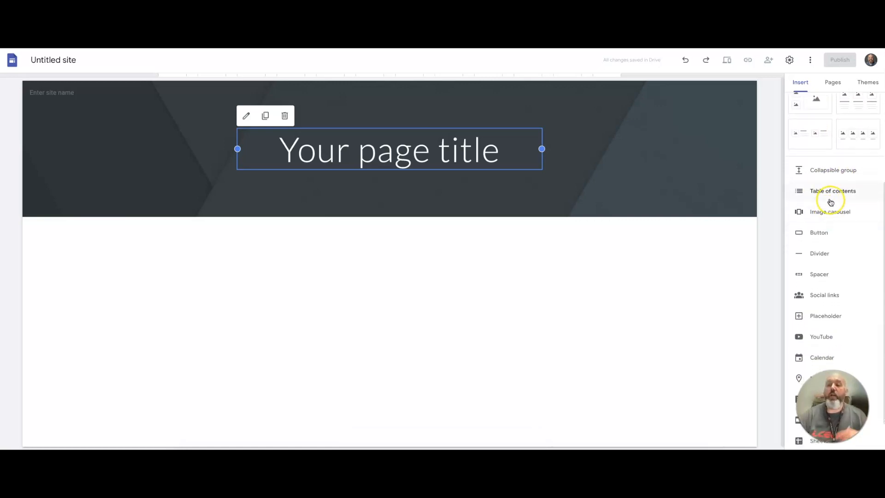
{"action": "scroll", "coordinate": [829, 229], "scroll_direction": "down", "scroll_amount": 2}
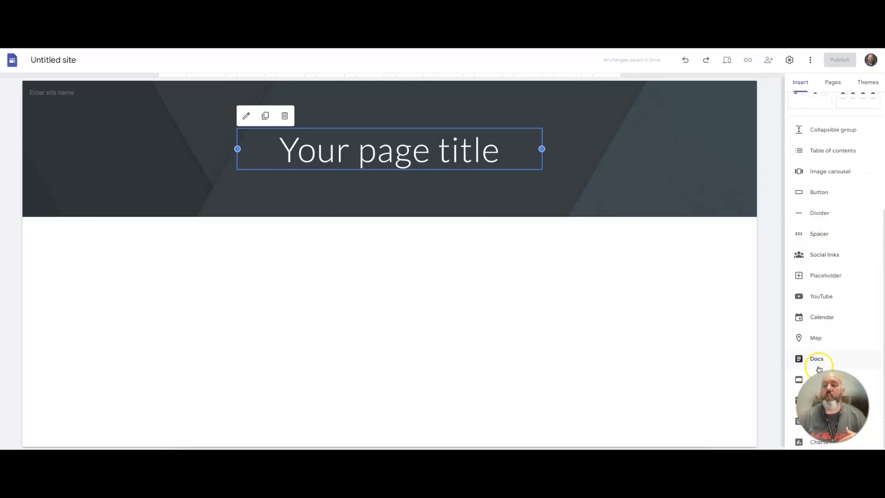
{"action": "scroll", "coordinate": [827, 272], "scroll_direction": "up", "scroll_amount": 5}
{"action": "scroll", "coordinate": [827, 251], "scroll_direction": "up", "scroll_amount": 2}
Browse the Pages and Themes panels, opening and cancelling the Create a theme dialog.
{"action": "left_click", "coordinate": [832, 83]}
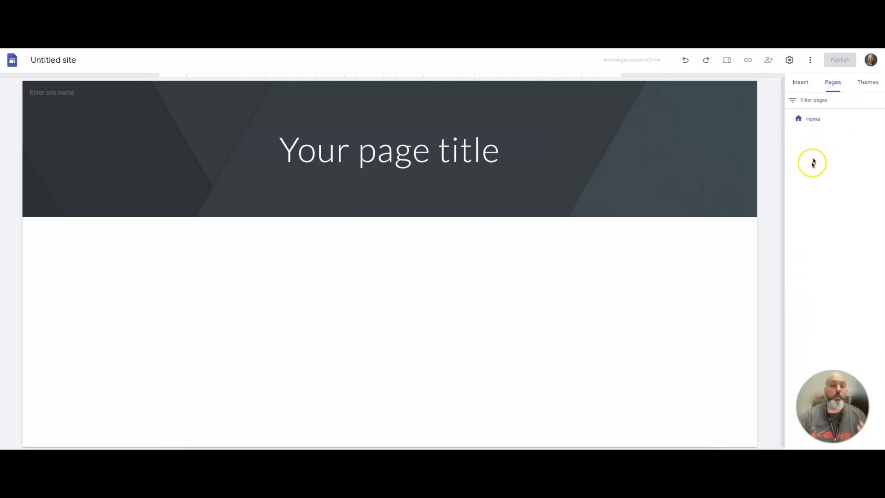
{"action": "left_click", "coordinate": [866, 83]}
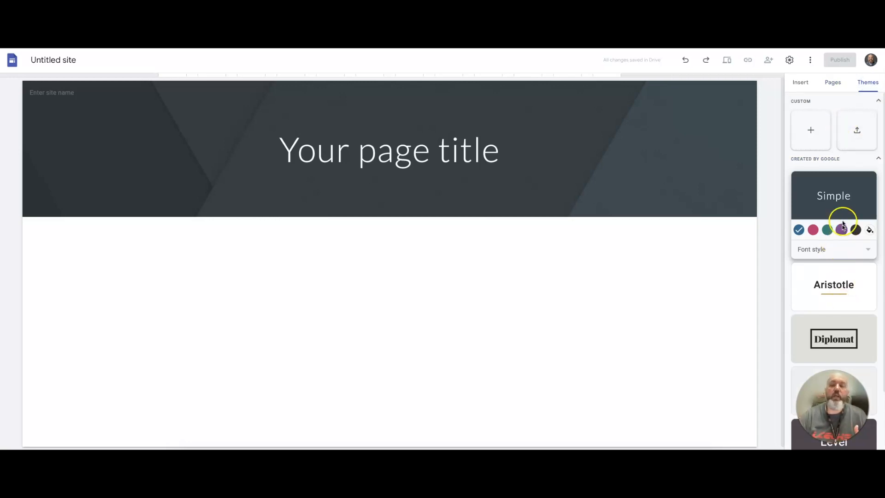
{"action": "scroll", "coordinate": [841, 329], "scroll_direction": "down", "scroll_amount": 2}
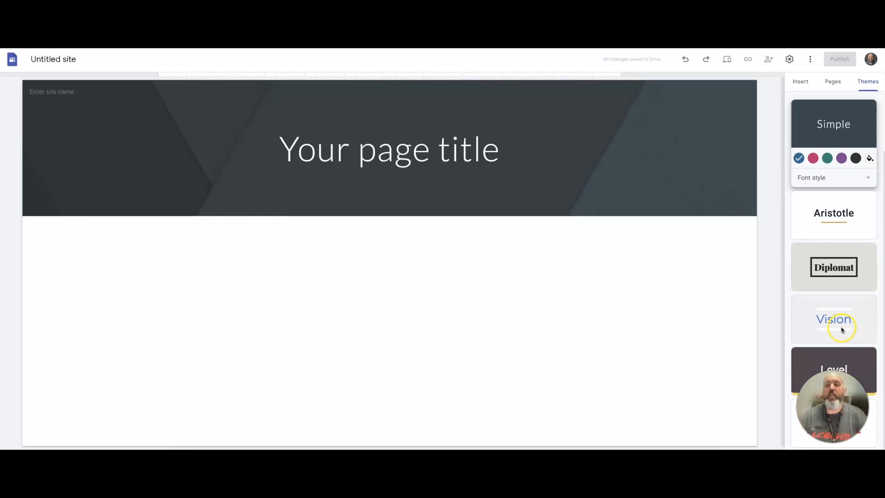
{"action": "scroll", "coordinate": [841, 329], "scroll_direction": "up", "scroll_amount": 2}
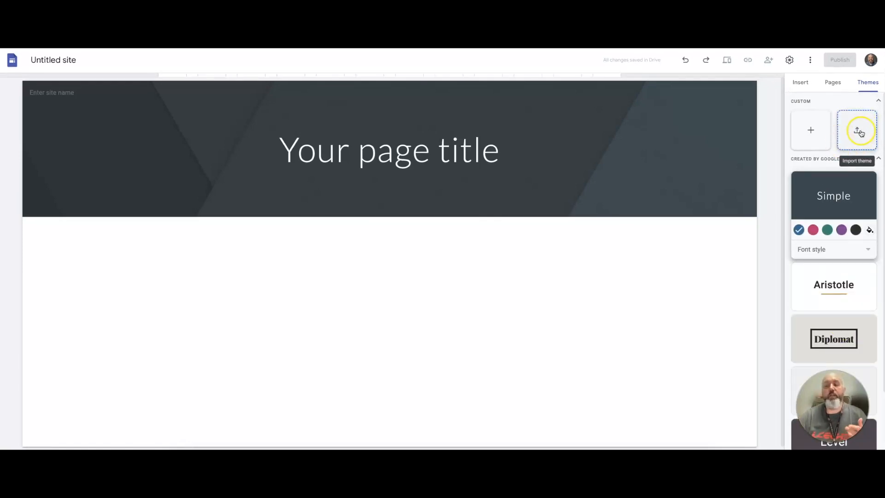
{"action": "left_click", "coordinate": [810, 133]}
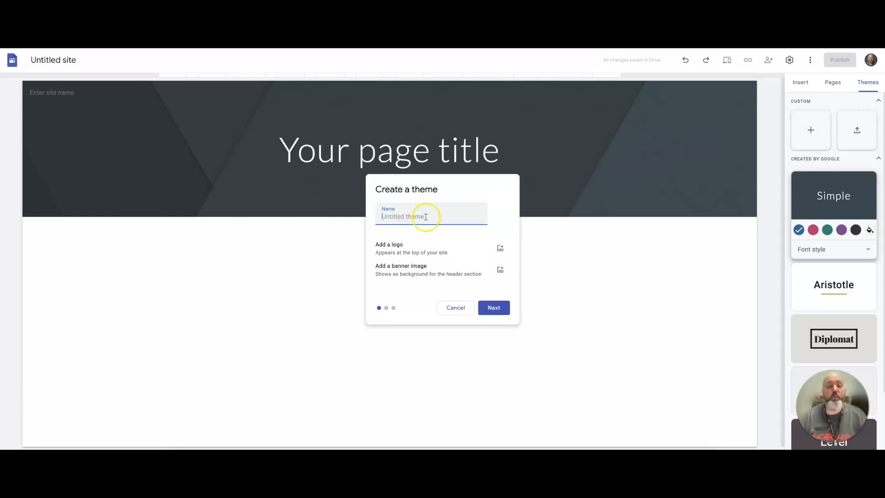
{"action": "left_click", "coordinate": [457, 309]}
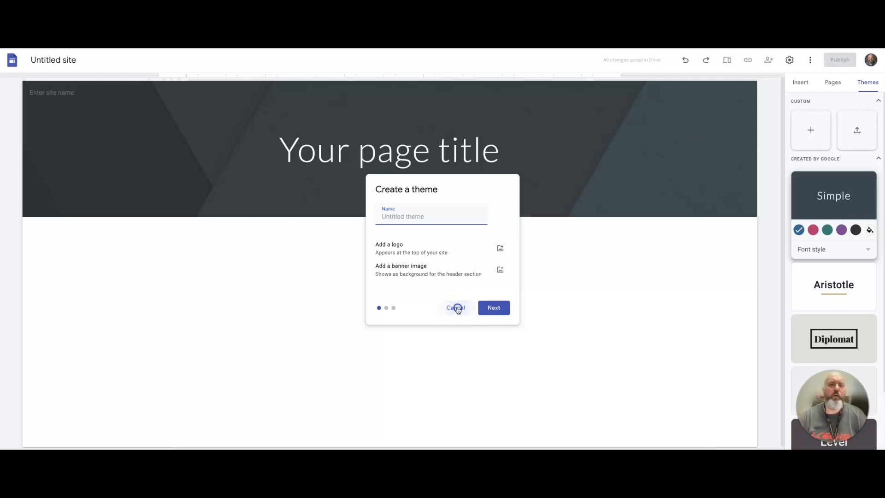
Apply the Diplomat theme with its green colour option.
{"action": "left_click", "coordinate": [829, 331]}
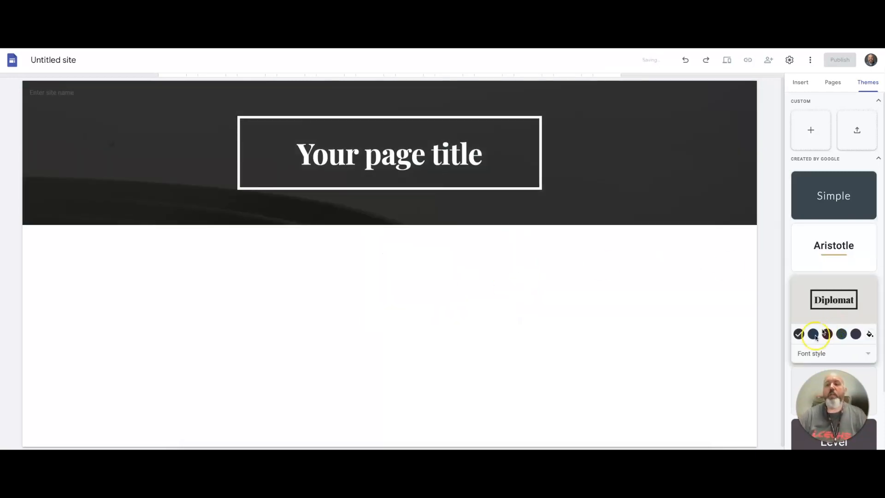
{"action": "left_click", "coordinate": [841, 334]}
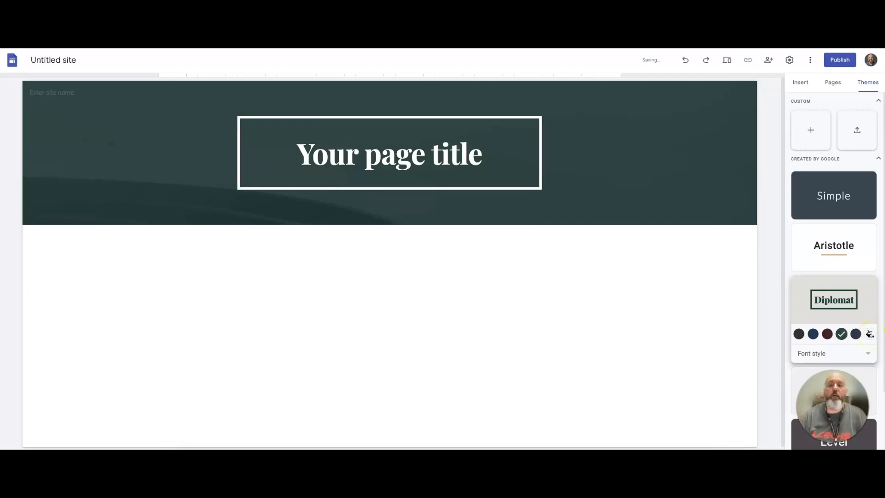
{"action": "left_click", "coordinate": [867, 353]}
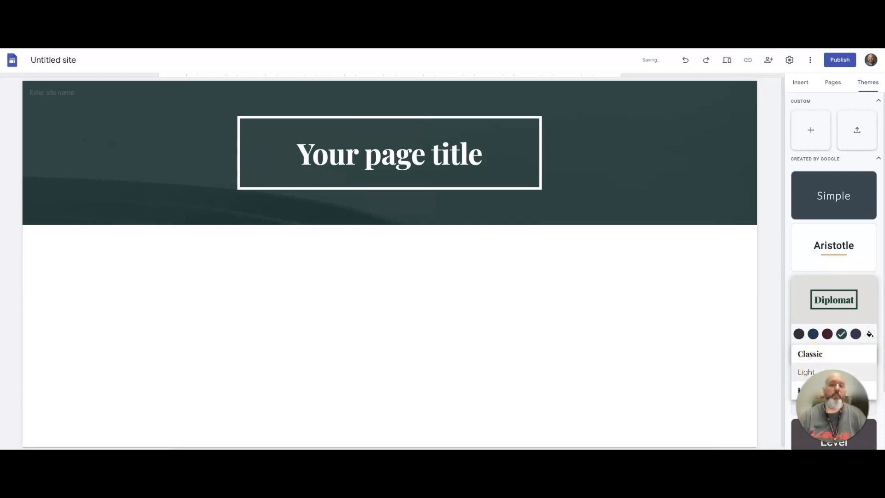
{"action": "left_click", "coordinate": [769, 299]}
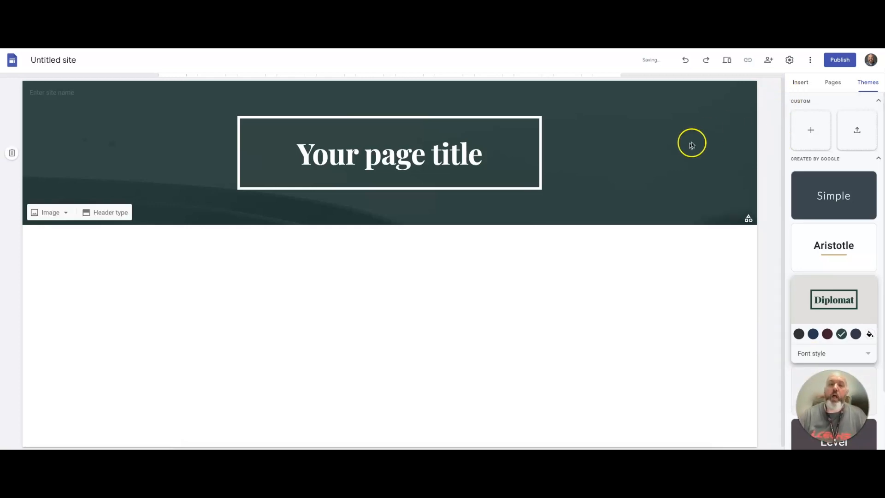
Rename the site Dr. T's Portfolio.
{"action": "left_click", "coordinate": [66, 60]}
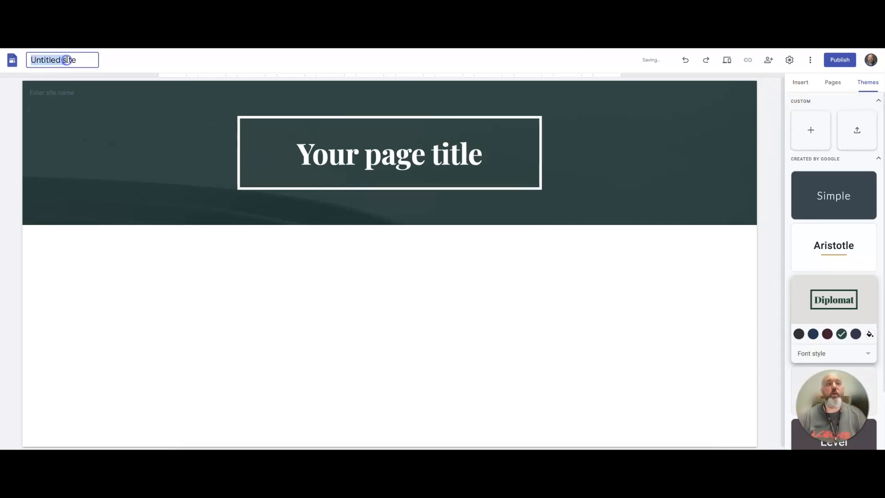
{"action": "triple_click", "coordinate": [67, 60]}
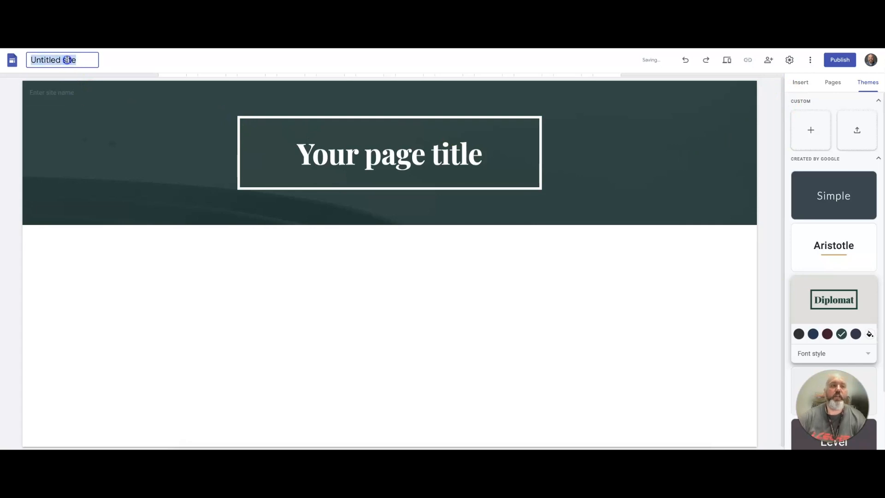
{"action": "type", "text": "Dr. T's Portfolio"}
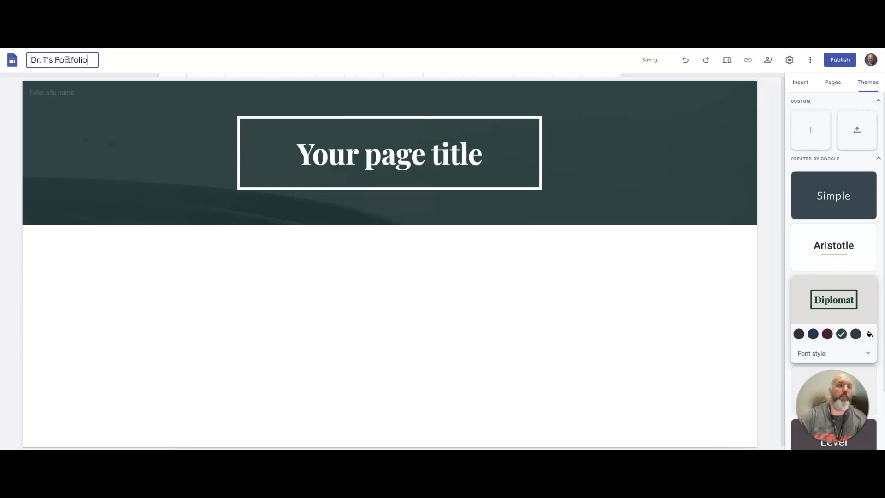
{"action": "left_click", "coordinate": [111, 132]}
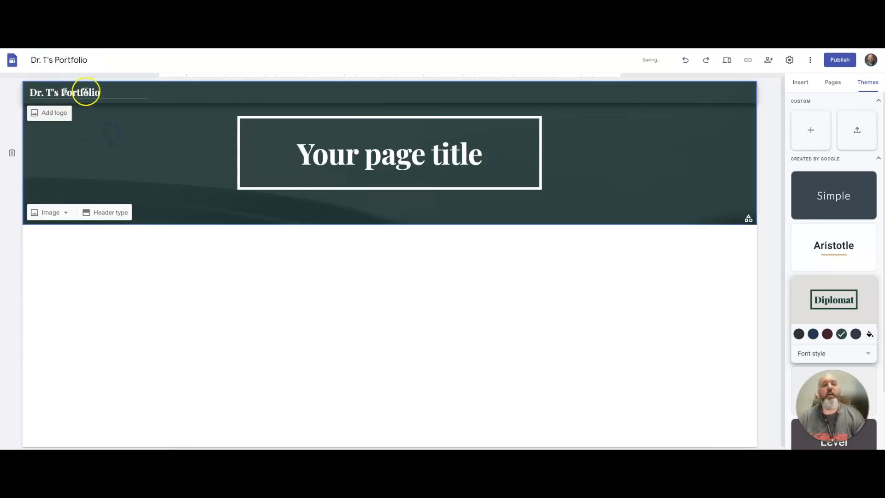
Replace the page title text with Dr. T's Portfolio.
{"action": "triple_click", "coordinate": [395, 152]}
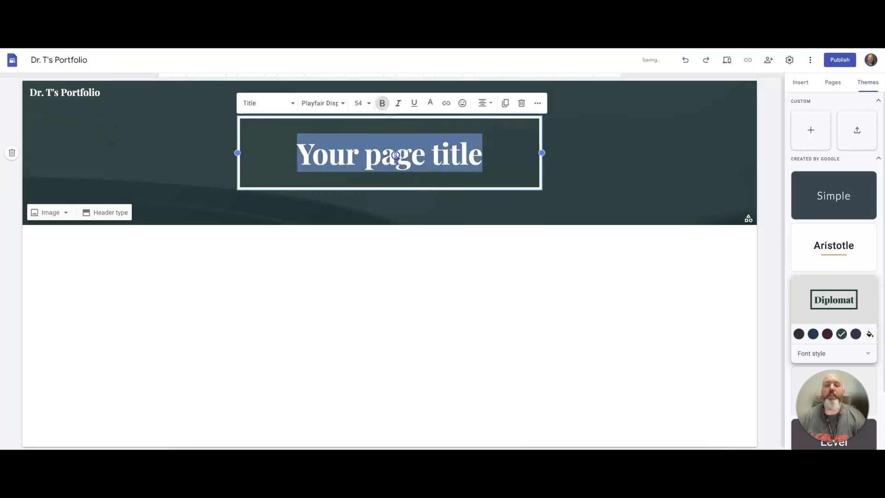
{"action": "type", "text": "Dr. "}
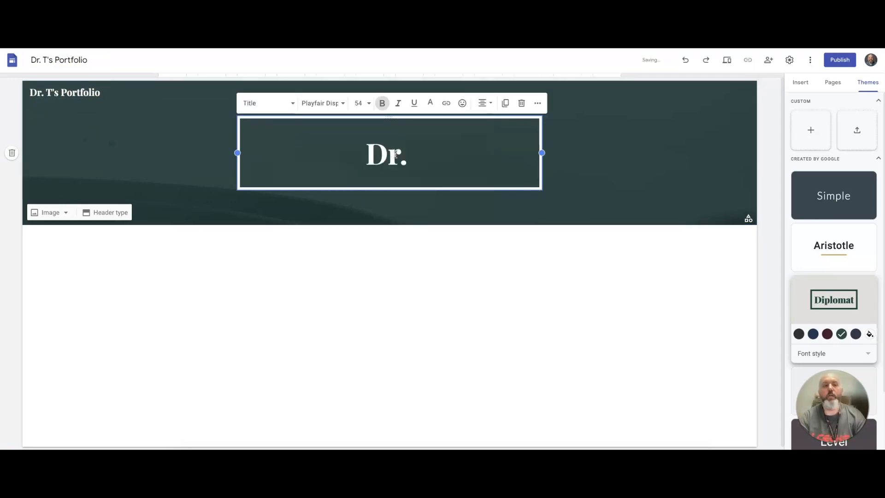
{"action": "type", "text": "T's "}
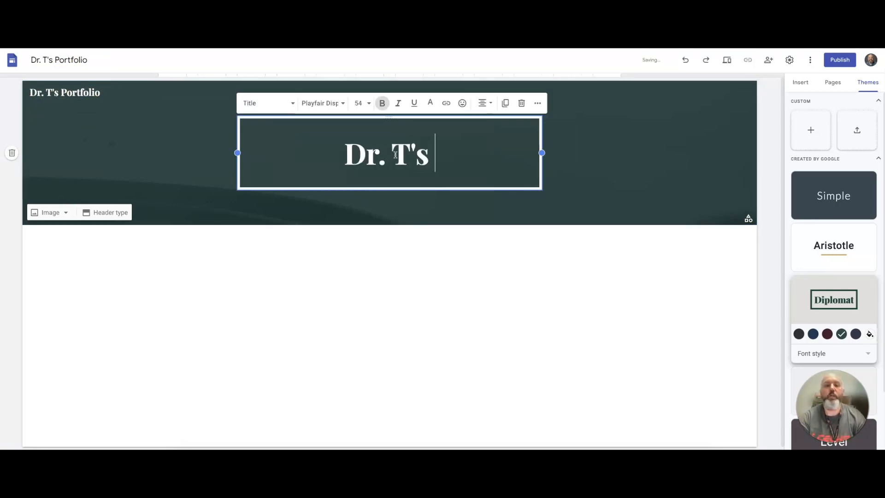
{"action": "type", "text": "Portf"}
{"action": "key", "text": "BackSpace"}
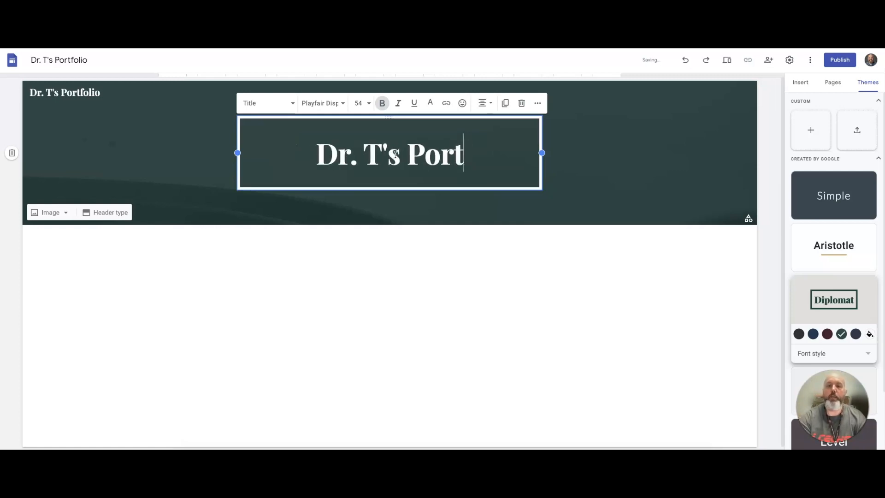
{"action": "type", "text": "of"}
{"action": "key", "text": "BackSpace"}
{"action": "type", "text": "f"}
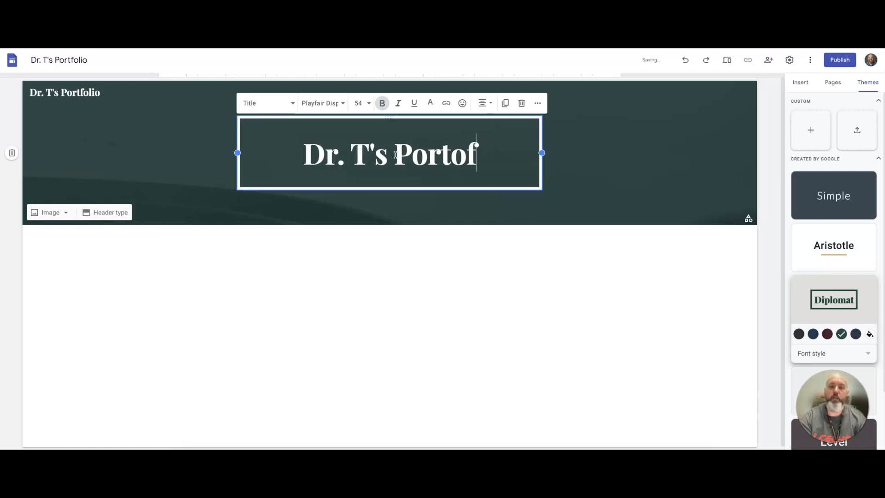
{"action": "key", "text": "BackSpace"}
{"action": "key", "text": "BackSpace"}
{"action": "type", "text": "folio"}
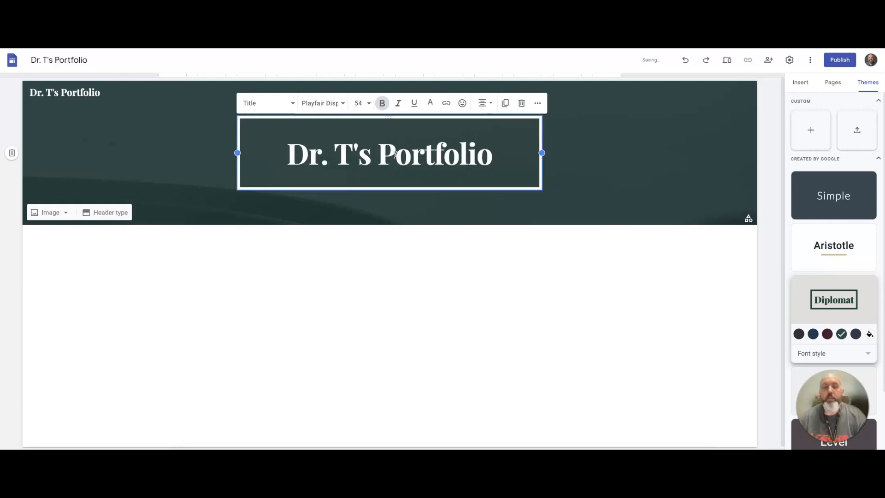
{"action": "left_click", "coordinate": [451, 241]}
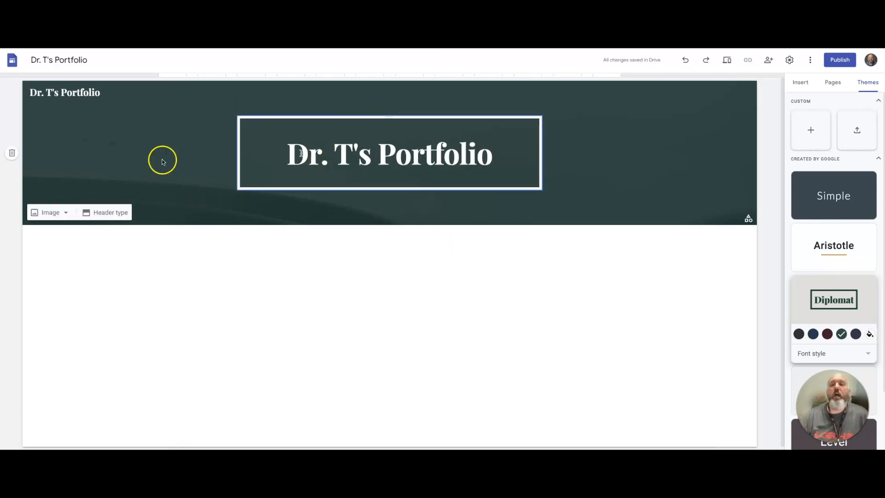
Try the Large banner and Cover header types, then return the header type to Banner.
{"action": "left_click", "coordinate": [99, 213]}
{"action": "left_click", "coordinate": [121, 212]}
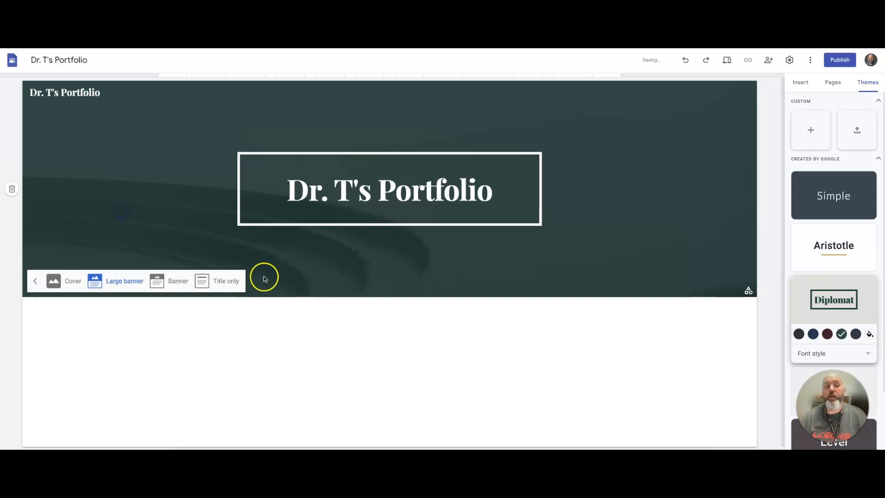
{"action": "left_click", "coordinate": [216, 281]}
{"action": "left_click", "coordinate": [64, 143]}
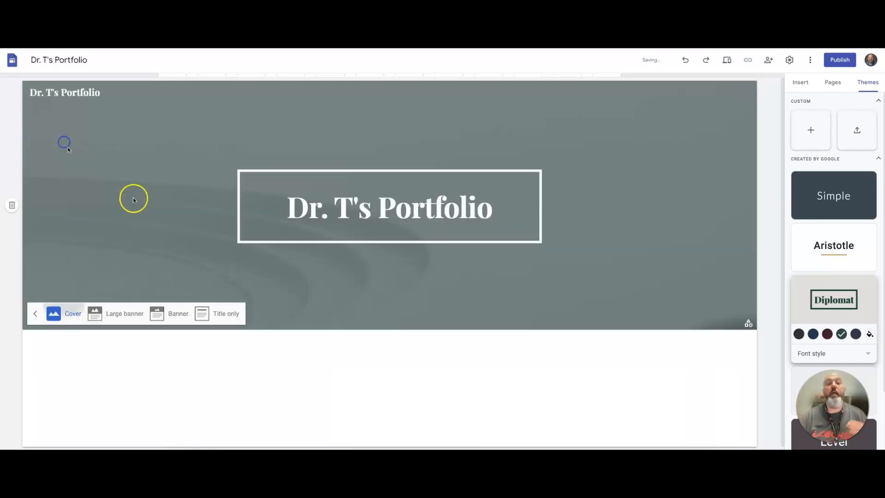
{"action": "left_click", "coordinate": [173, 442]}
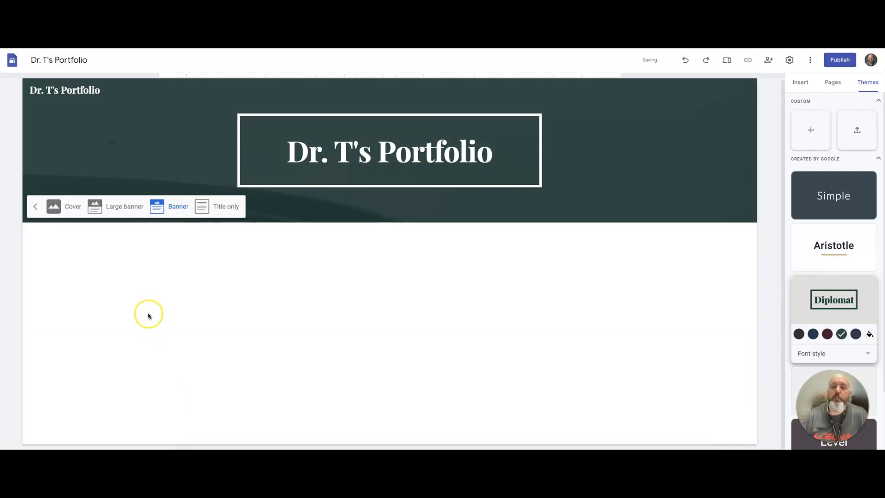
{"action": "left_click", "coordinate": [35, 206]}
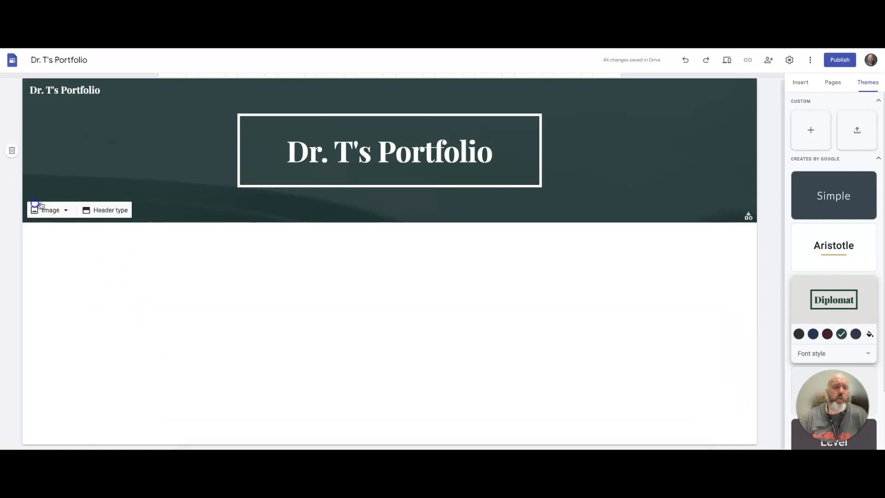
Search Google Images for finance and insert the first finance photo as the header background image.
{"action": "left_click", "coordinate": [64, 209]}
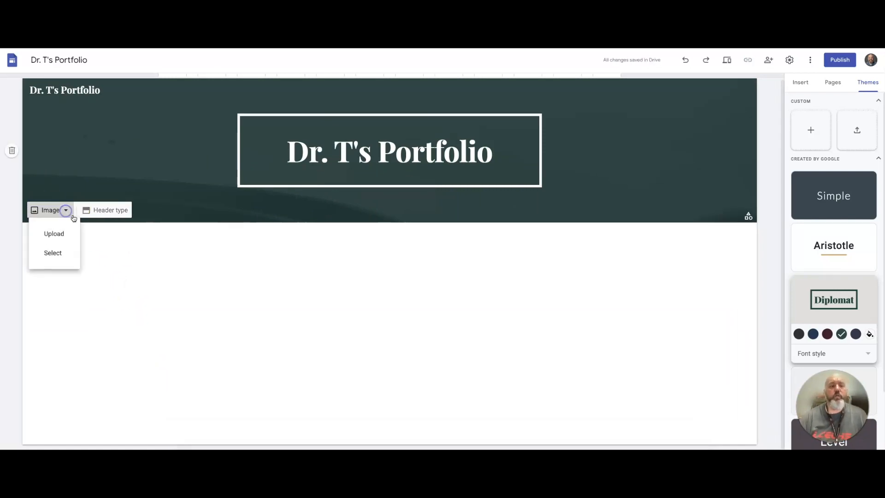
{"action": "left_click", "coordinate": [54, 254]}
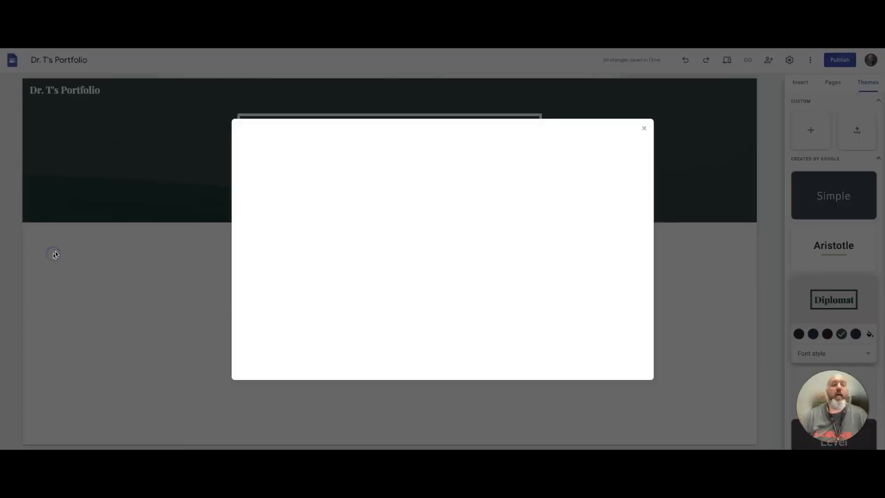
{"action": "left_click", "coordinate": [338, 161]}
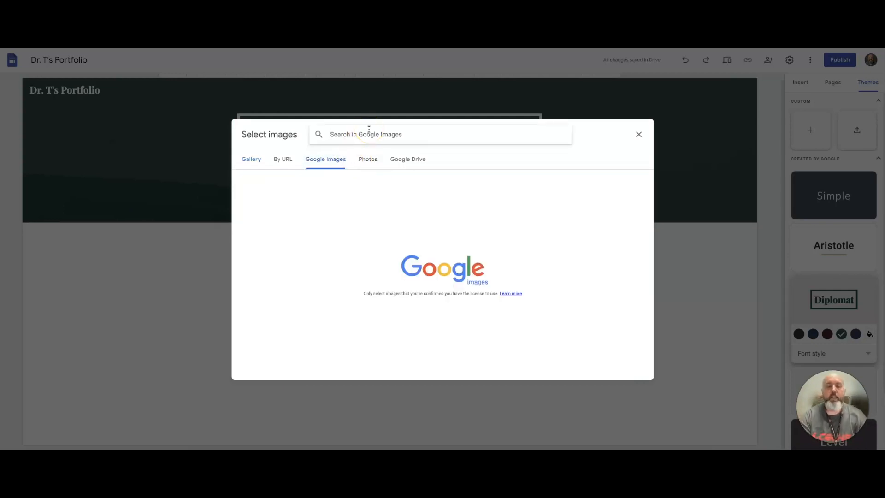
{"action": "type", "text": "Finance"}
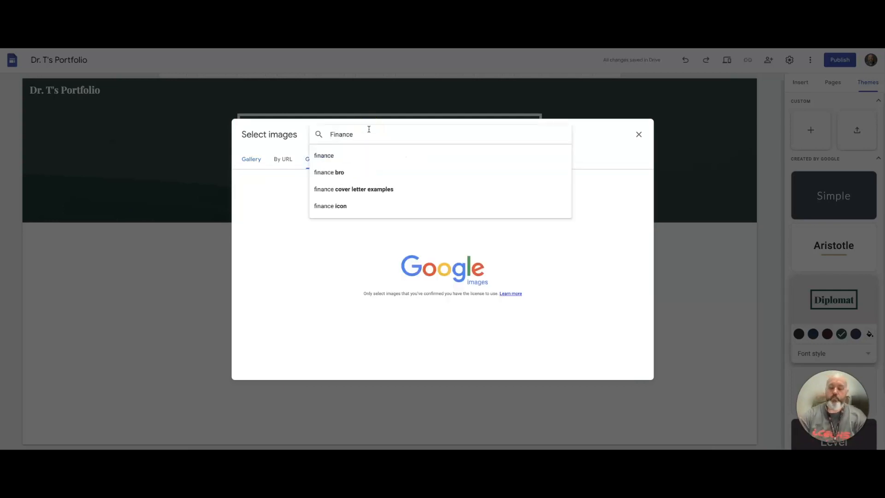
{"action": "left_click", "coordinate": [361, 155]}
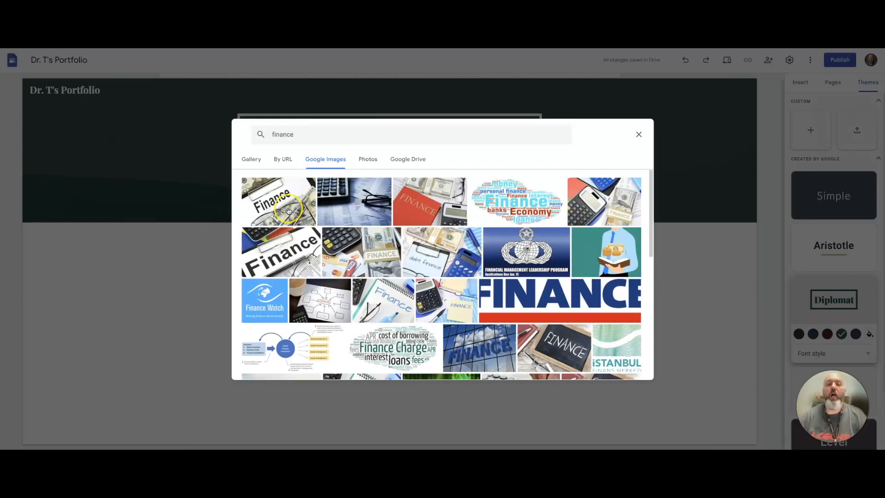
{"action": "left_click", "coordinate": [288, 210]}
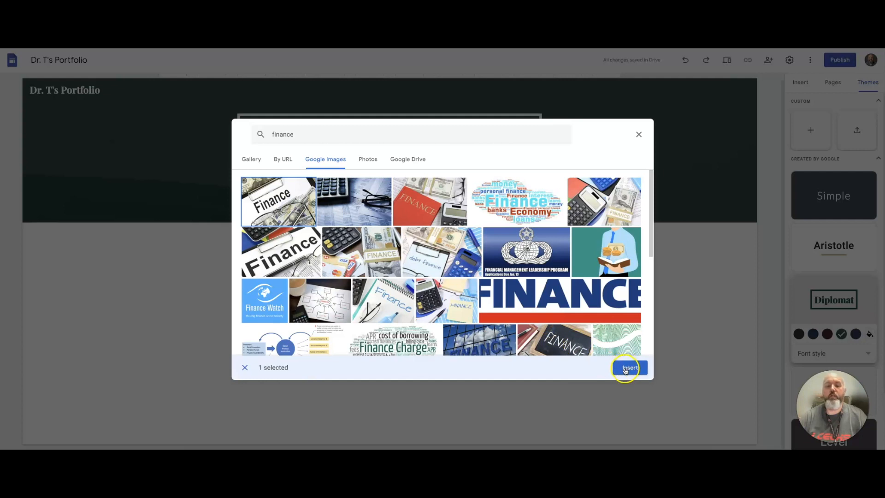
{"action": "left_click", "coordinate": [624, 369]}
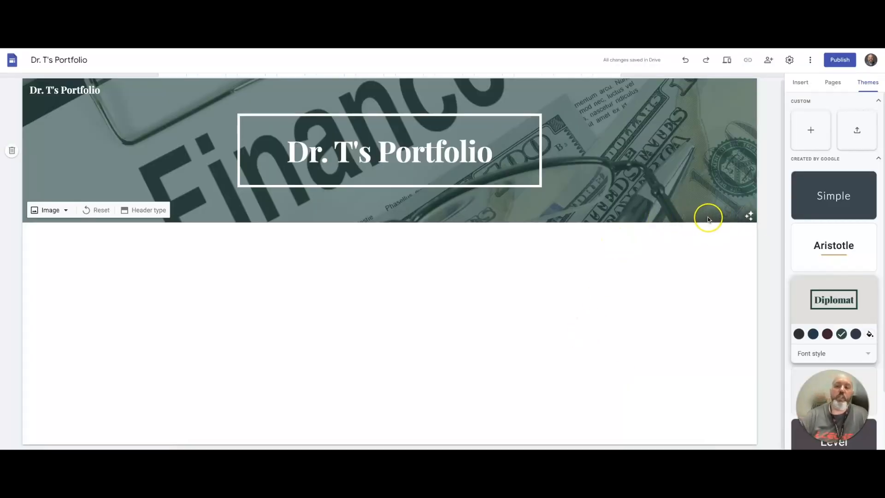
Toggle the header image's readability overlay to a light tint with dark title text.
{"action": "left_click", "coordinate": [729, 214]}
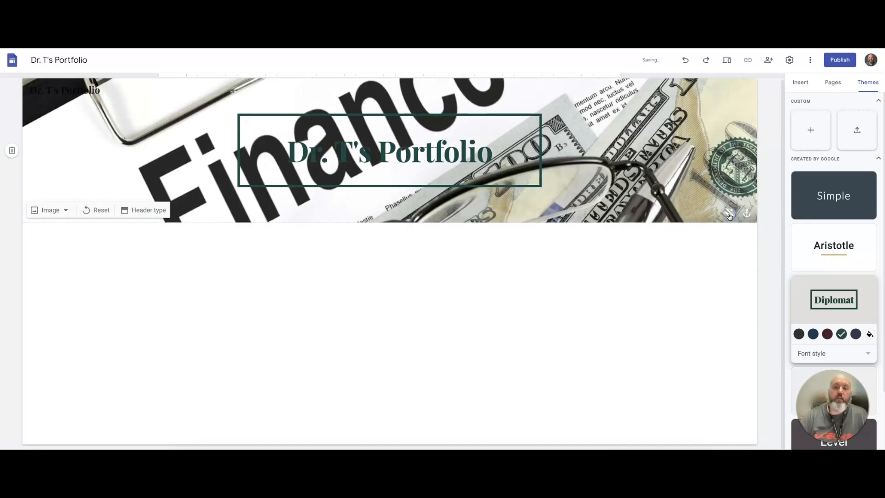
{"action": "left_click", "coordinate": [729, 215]}
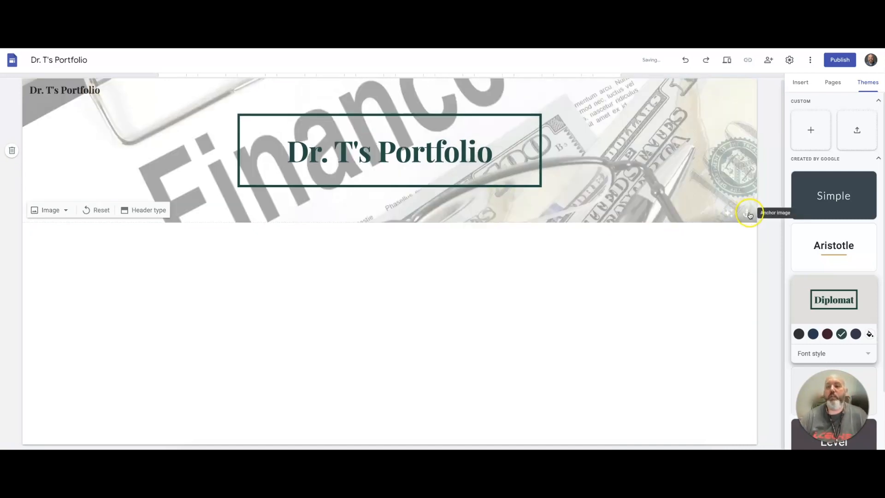
Try the top and bottom anchor positions for the header image, then anchor it back at the centre.
{"action": "left_click", "coordinate": [748, 214]}
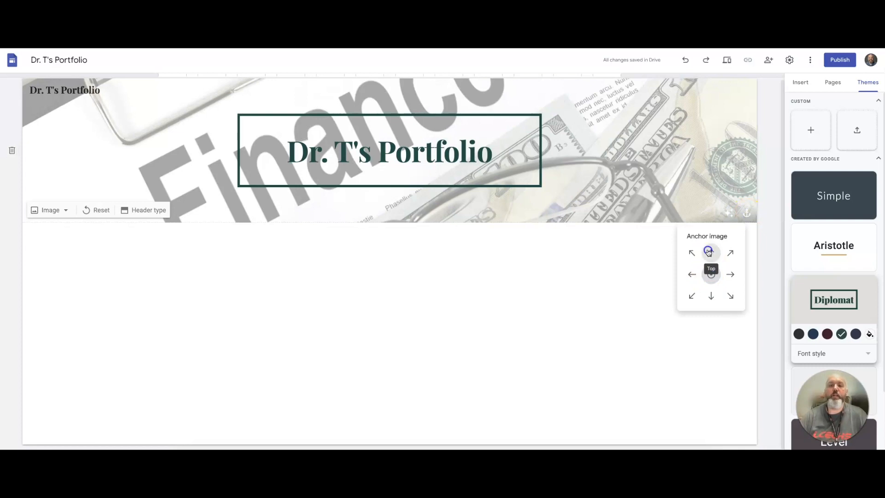
{"action": "left_click", "coordinate": [711, 252]}
{"action": "left_click", "coordinate": [711, 295]}
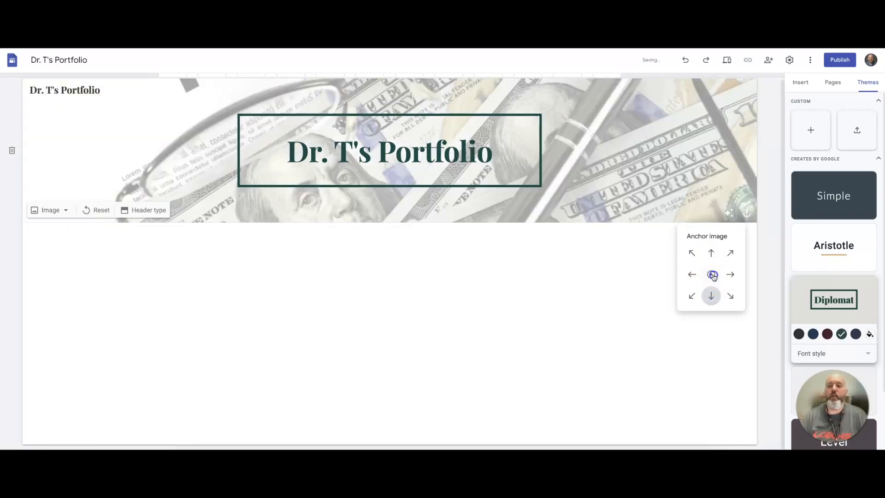
{"action": "left_click", "coordinate": [711, 274]}
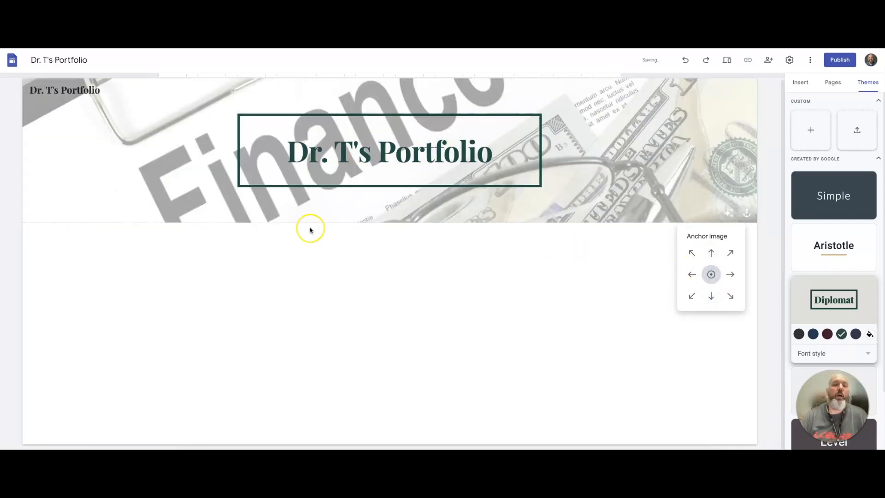
Add a footer to the page with the text Personal Email:.
{"action": "left_click", "coordinate": [176, 175]}
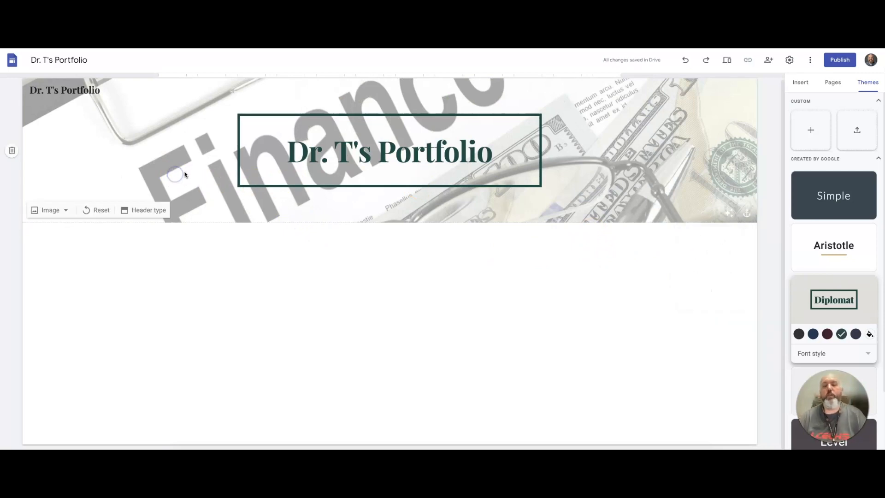
{"action": "left_click", "coordinate": [187, 172]}
{"action": "left_click", "coordinate": [296, 253]}
{"action": "left_click", "coordinate": [359, 379]}
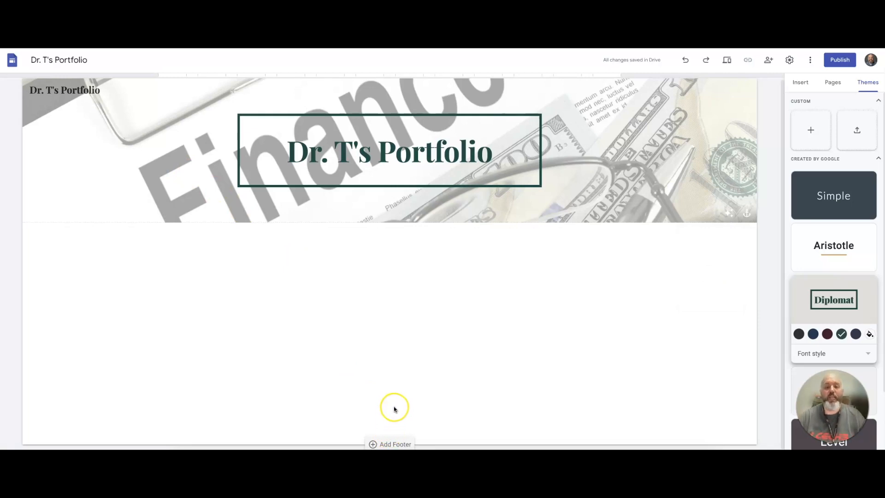
{"action": "left_click", "coordinate": [390, 445]}
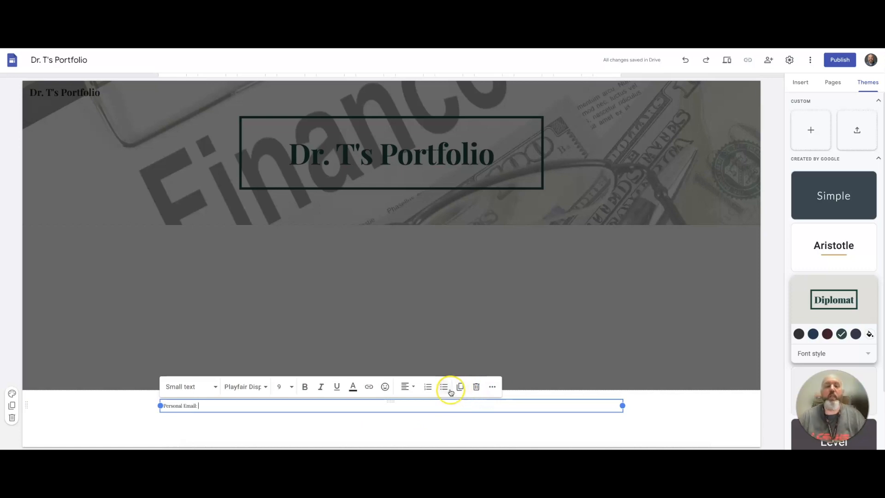
Change the footer text's style to Title.
{"action": "left_click", "coordinate": [217, 385]}
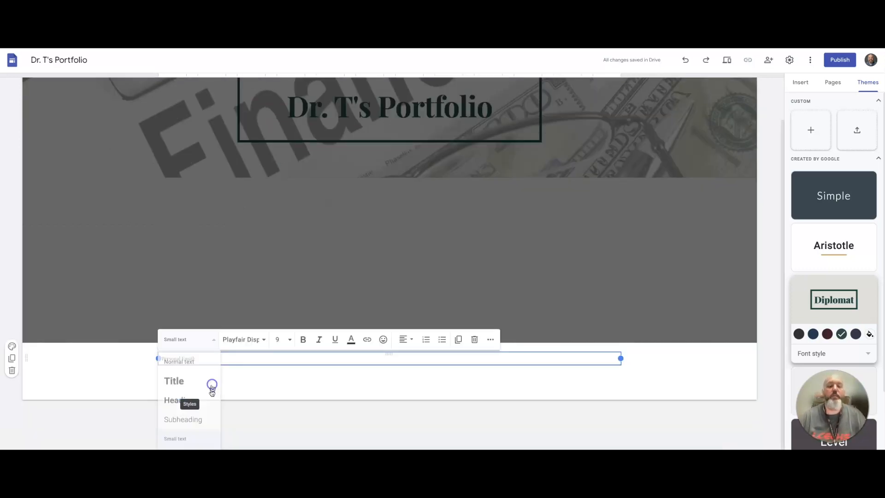
{"action": "left_click", "coordinate": [175, 380]}
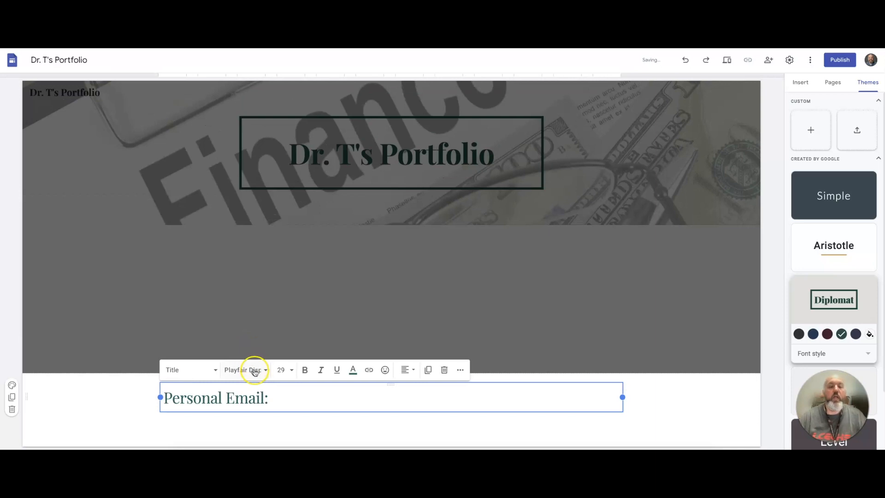
Try setting the footer text's font to Cambria at size 18.
{"action": "left_click", "coordinate": [257, 369]}
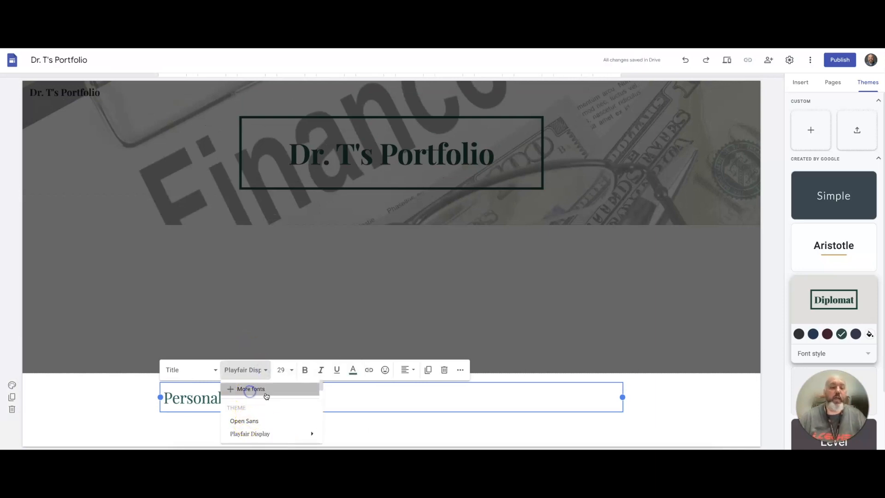
{"action": "left_click", "coordinate": [250, 390]}
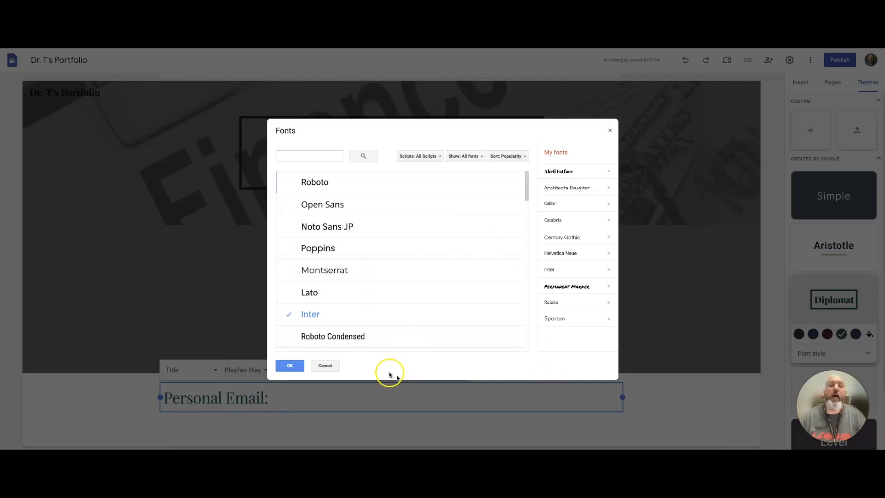
{"action": "left_click", "coordinate": [324, 365]}
{"action": "left_click", "coordinate": [254, 371]}
{"action": "scroll", "coordinate": [253, 429], "scroll_direction": "down", "scroll_amount": 5}
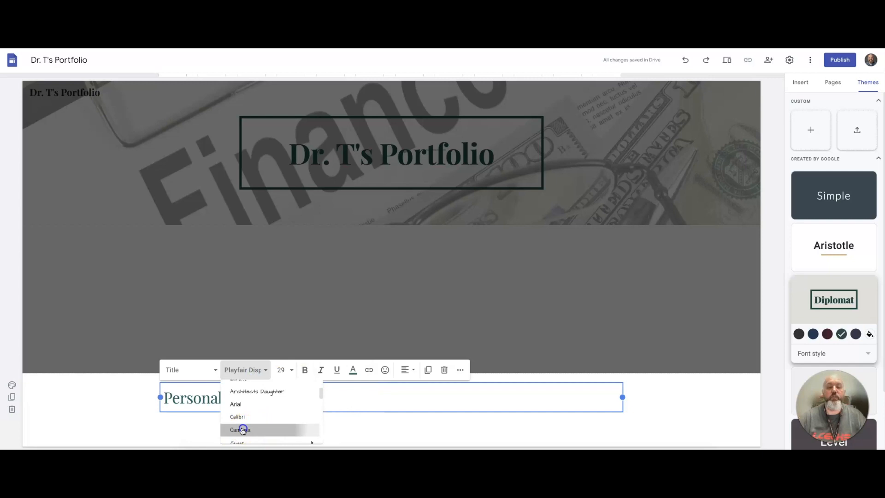
{"action": "left_click", "coordinate": [254, 428]}
{"action": "left_click", "coordinate": [283, 370]}
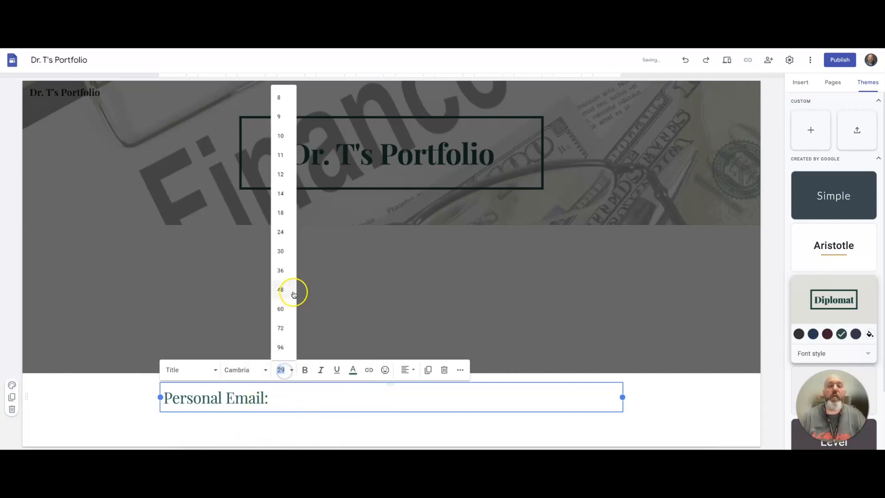
{"action": "left_click", "coordinate": [286, 213]}
Select the footer text and change its font to Architects Daughter.
{"action": "left_click_drag", "start_coordinate": [278, 396], "coordinate": [157, 397]}
{"action": "left_click", "coordinate": [249, 371]}
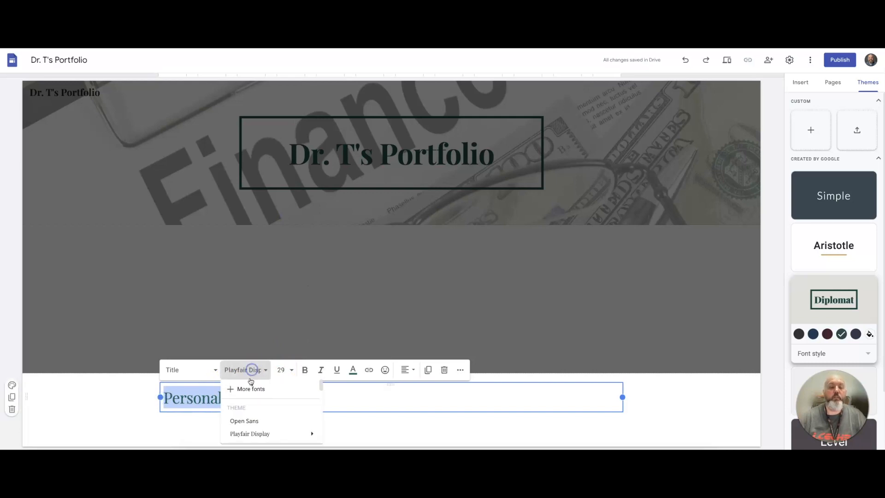
{"action": "scroll", "coordinate": [250, 421], "scroll_direction": "down", "scroll_amount": 3}
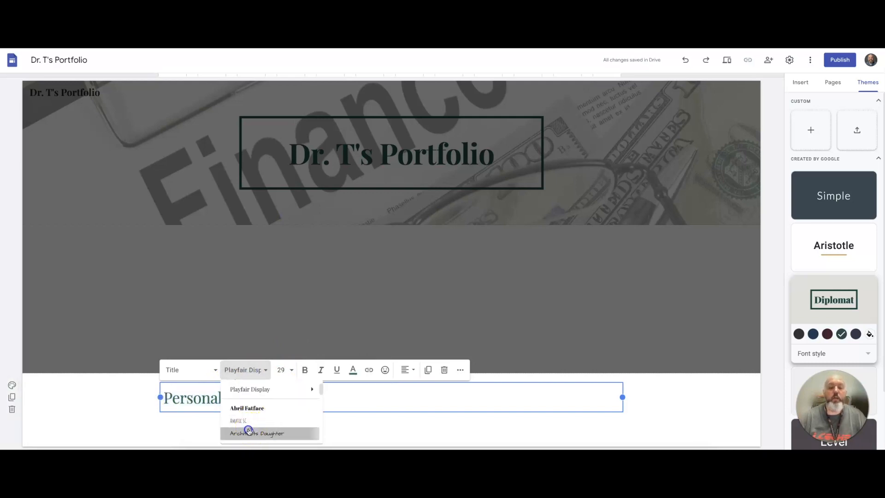
{"action": "left_click", "coordinate": [249, 432]}
Set the footer text's size to 18 and make it bold.
{"action": "left_click", "coordinate": [284, 367]}
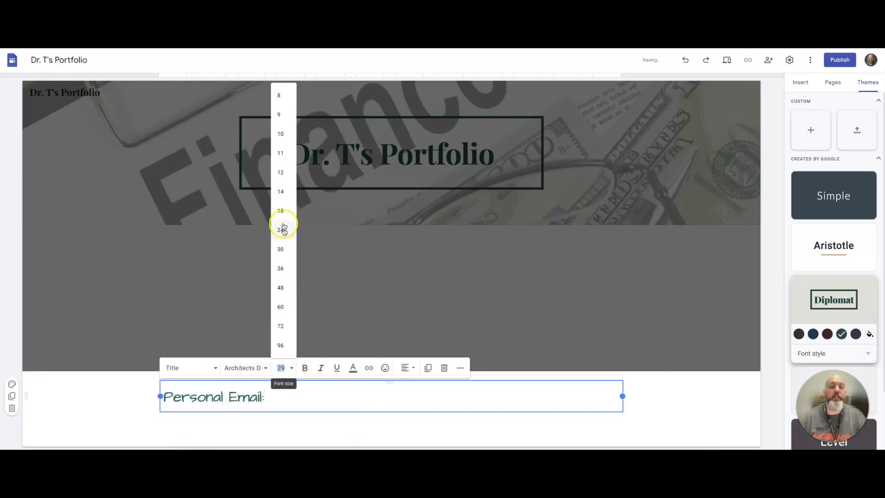
{"action": "left_click", "coordinate": [280, 209]}
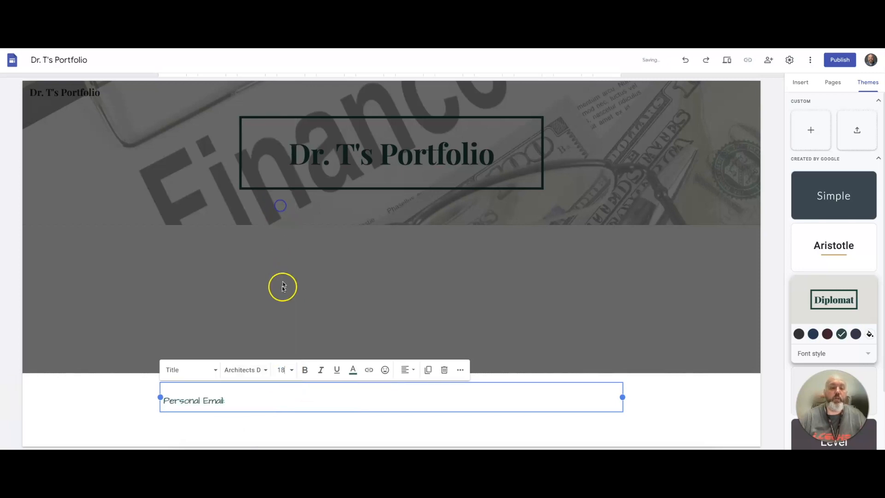
{"action": "left_click", "coordinate": [304, 370]}
Centre-align the footer text and deselect the footer.
{"action": "left_click", "coordinate": [406, 370]}
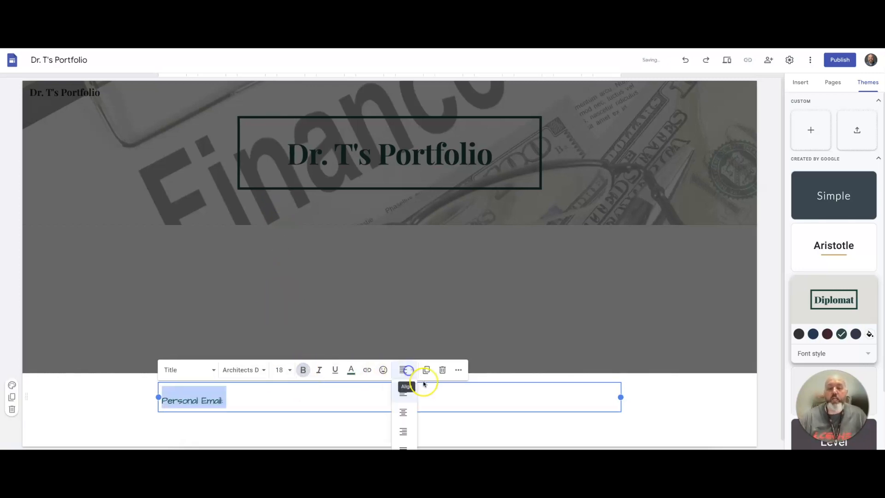
{"action": "left_click", "coordinate": [403, 412]}
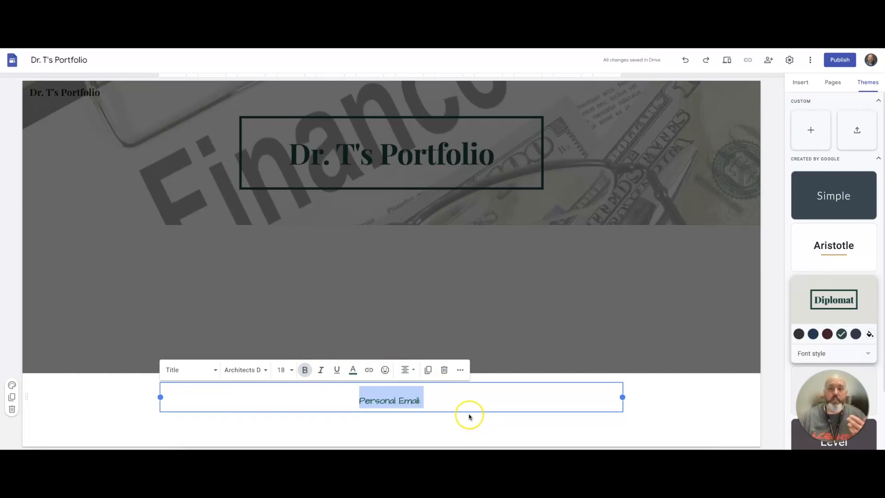
{"action": "left_click", "coordinate": [675, 405]}
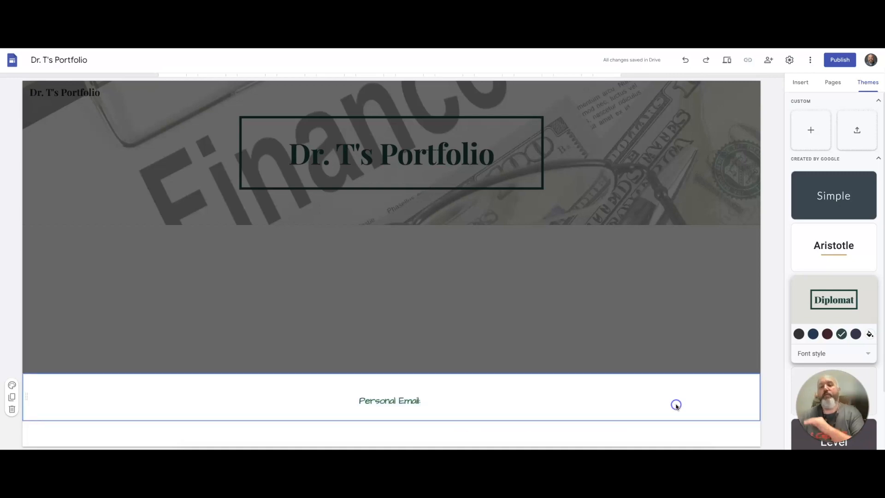
{"action": "left_click", "coordinate": [671, 395]}
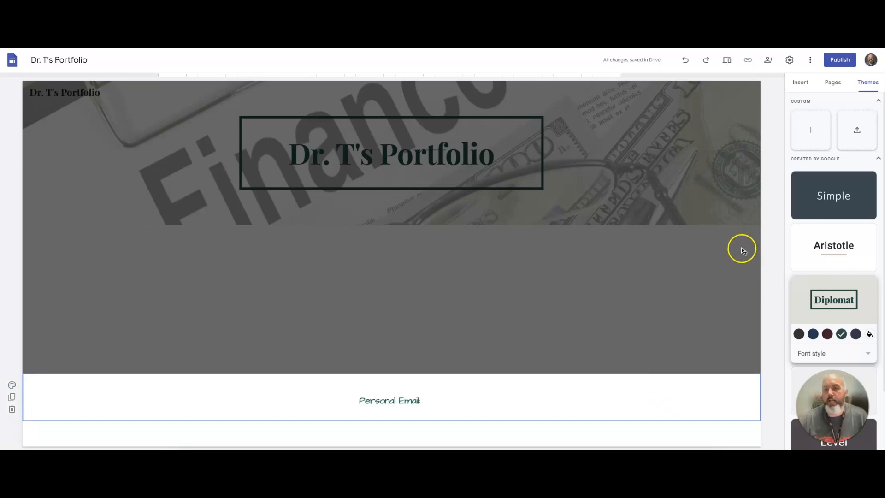
Preview the site and exit the preview.
{"action": "left_click", "coordinate": [728, 61]}
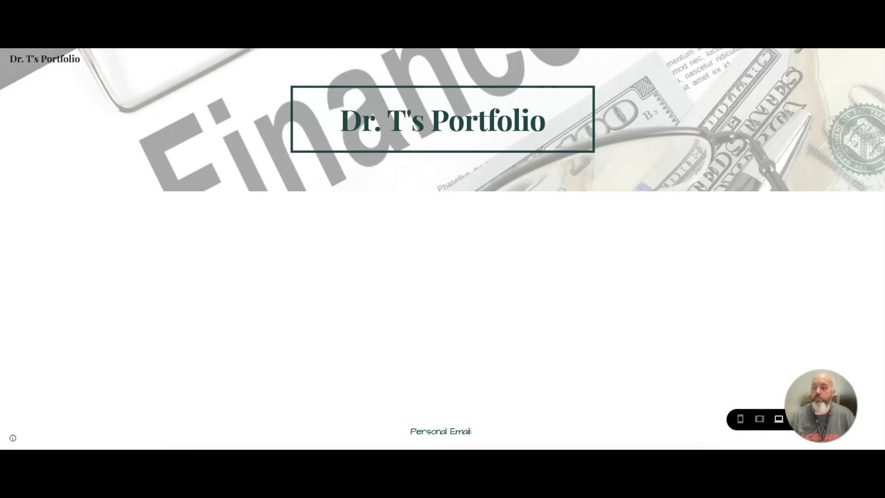
{"action": "left_click_drag", "start_coordinate": [806, 408], "coordinate": [697, 390]}
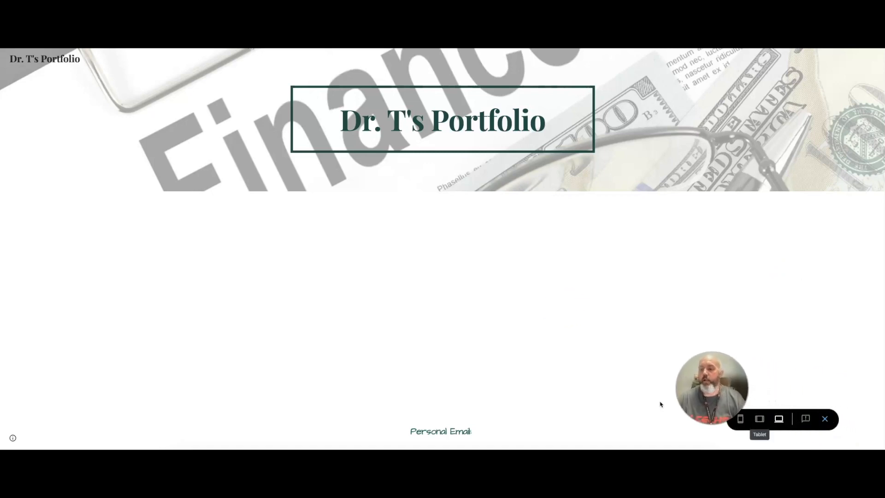
{"action": "left_click", "coordinate": [824, 419]}
{"action": "left_click_drag", "start_coordinate": [772, 399], "coordinate": [824, 402]}
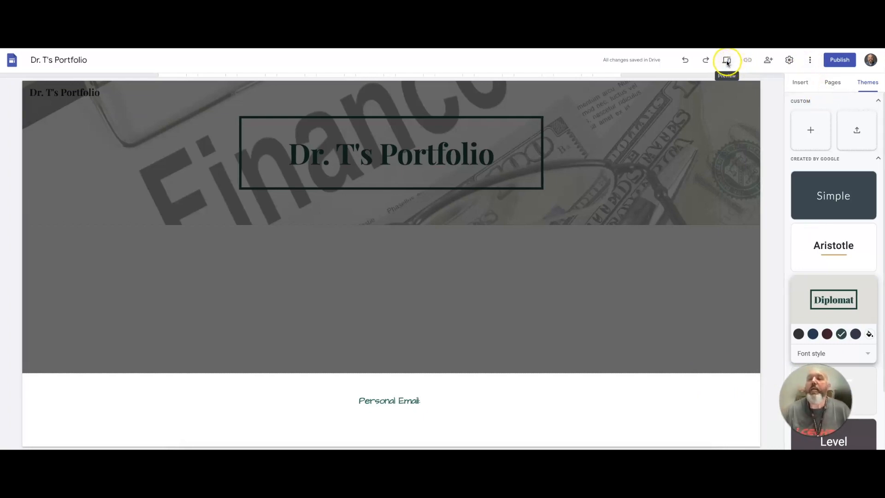
Open the site settings and set the navigation mode to Side with a White colour.
{"action": "left_click", "coordinate": [790, 60]}
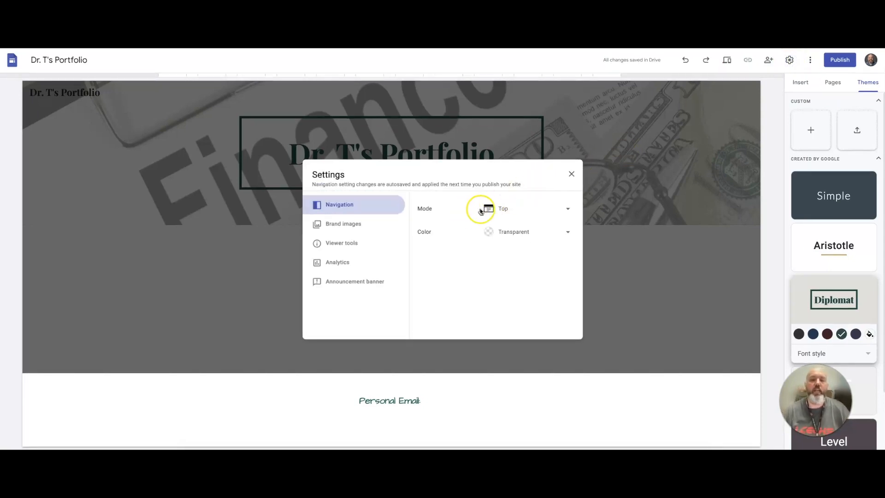
{"action": "left_click", "coordinate": [511, 209]}
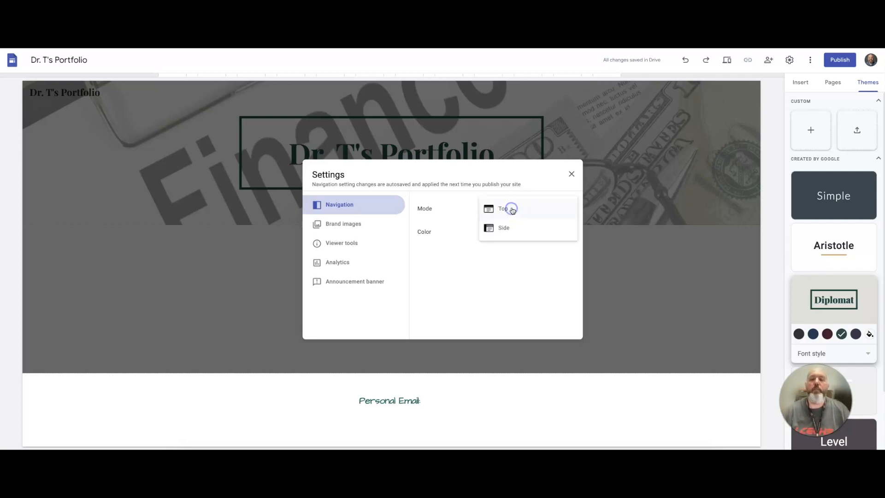
{"action": "left_click", "coordinate": [503, 230]}
{"action": "left_click", "coordinate": [532, 234]}
{"action": "left_click", "coordinate": [506, 250]}
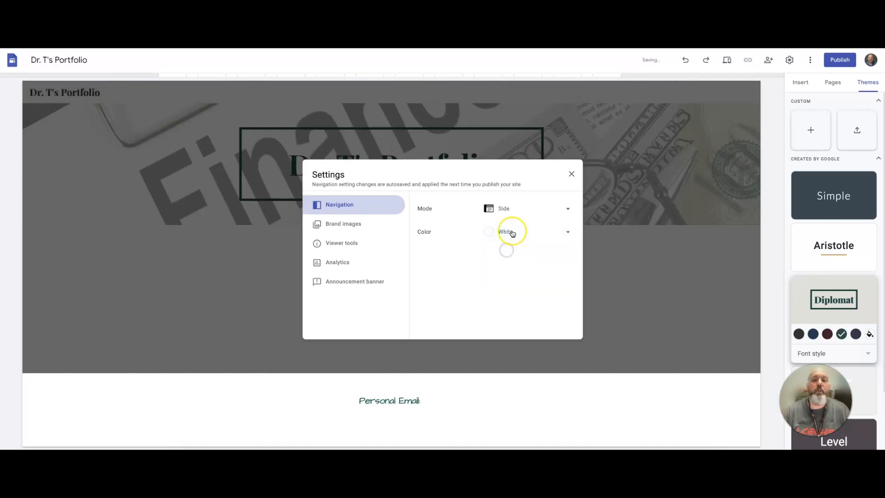
Set the navigation colour to Transparent and close the site settings.
{"action": "left_click", "coordinate": [509, 231]}
{"action": "left_click", "coordinate": [505, 252]}
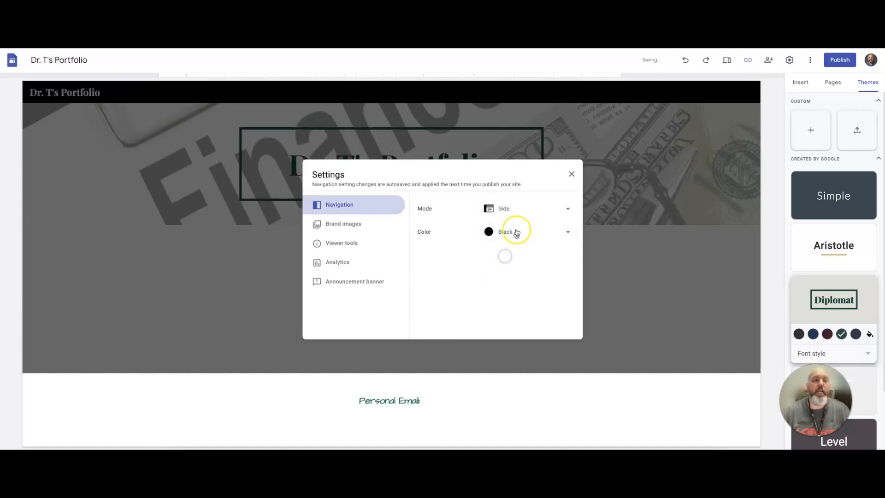
{"action": "left_click", "coordinate": [506, 231]}
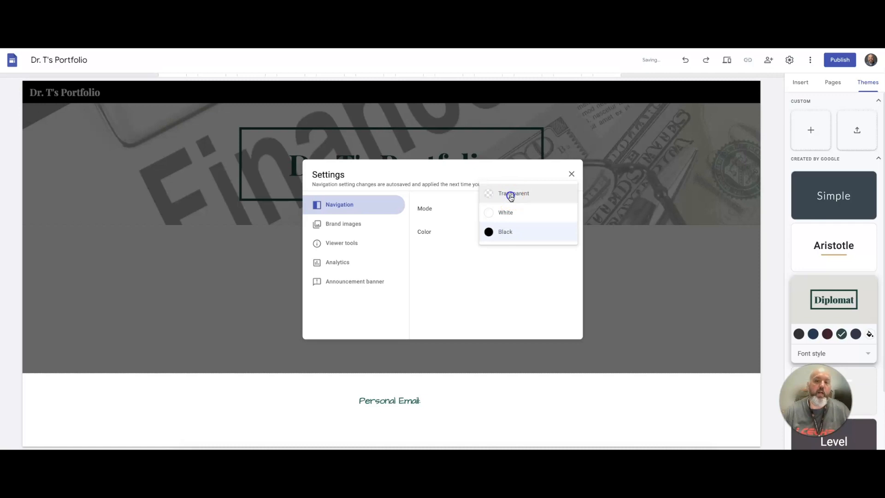
{"action": "left_click", "coordinate": [511, 194]}
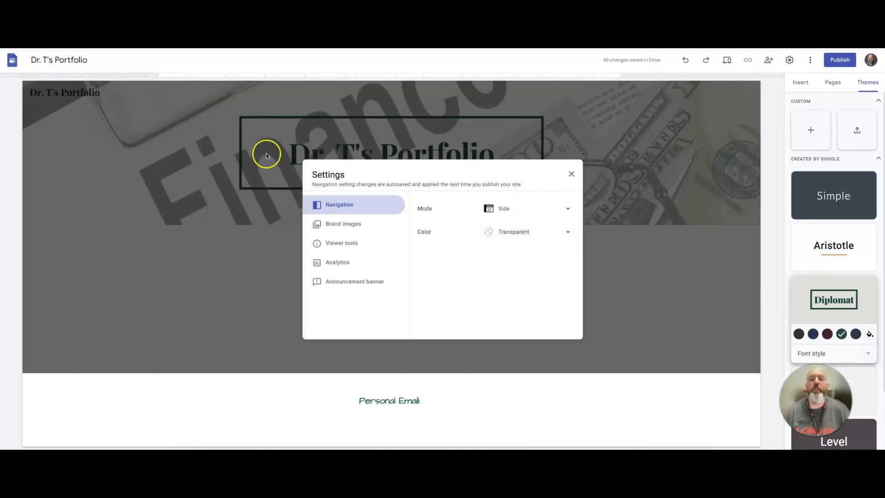
{"action": "left_click", "coordinate": [572, 174]}
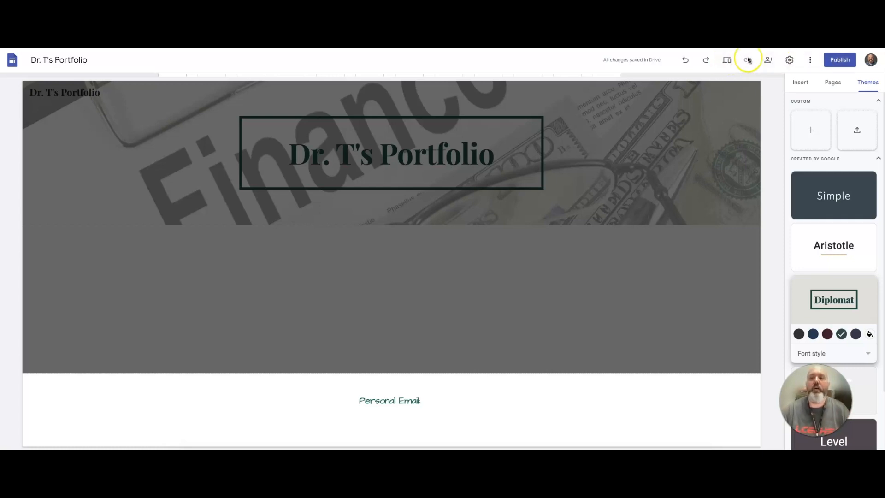
Start publishing the site with the web address drtsportfolio and open its viewer access management.
{"action": "left_click", "coordinate": [839, 59]}
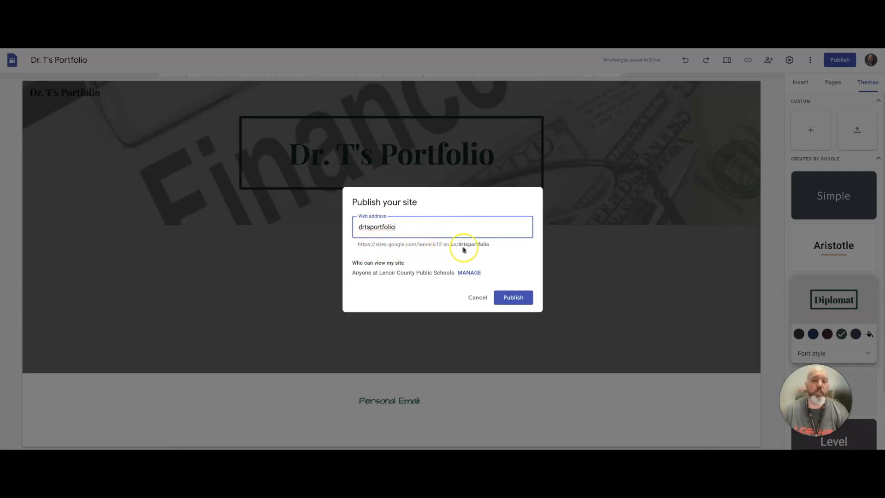
{"action": "left_click_drag", "start_coordinate": [395, 227], "coordinate": [352, 227]}
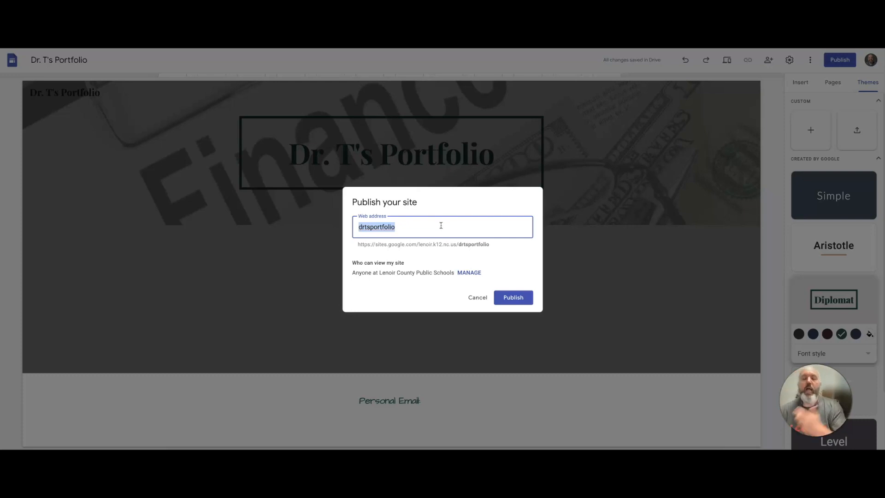
{"action": "left_click", "coordinate": [469, 273]}
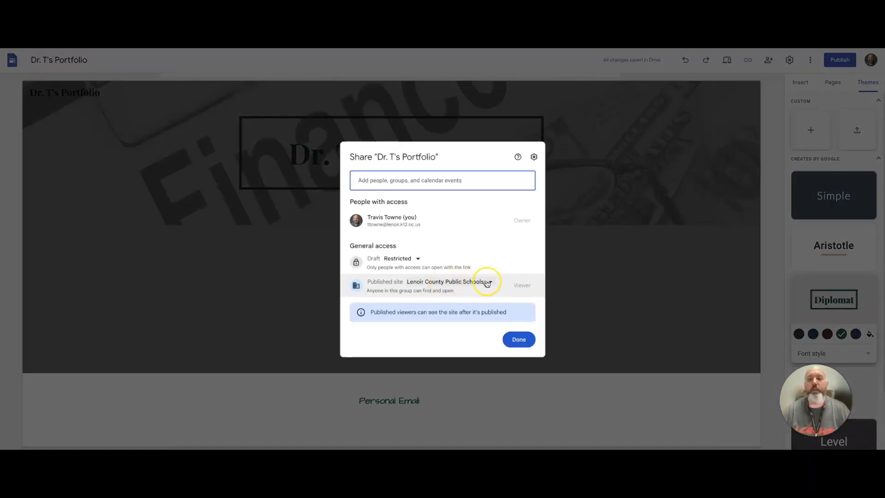
Set the published site's general access to Public and finish the sharing settings.
{"action": "left_click", "coordinate": [487, 282]}
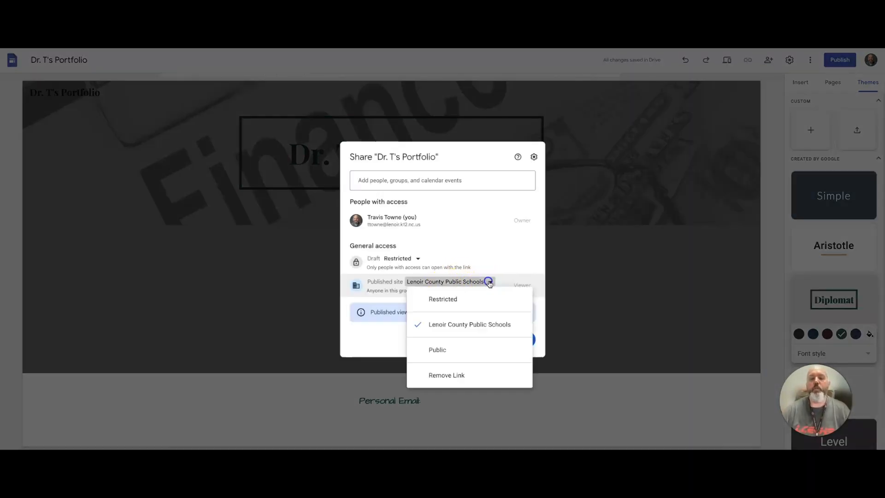
{"action": "left_click", "coordinate": [458, 299]}
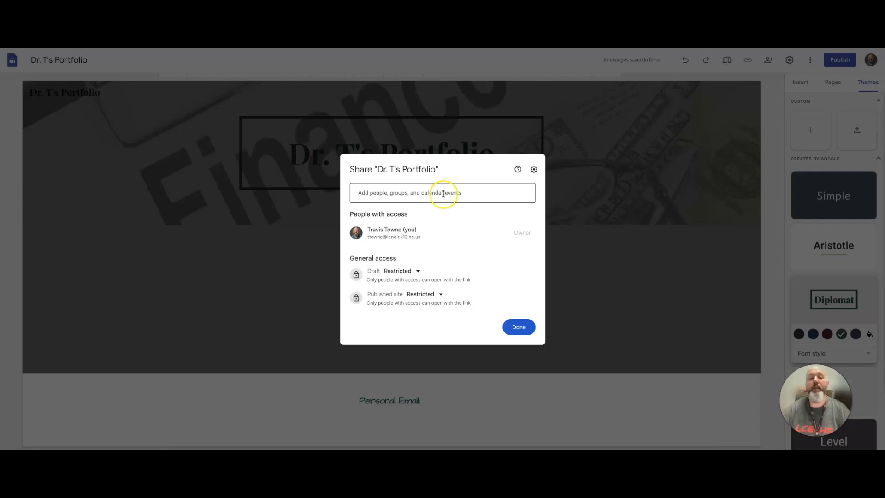
{"action": "left_click", "coordinate": [441, 295]}
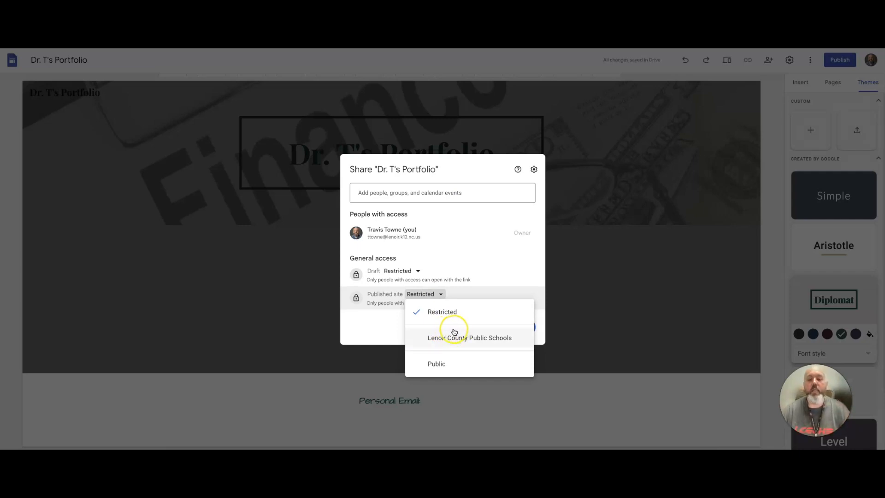
{"action": "left_click", "coordinate": [441, 365]}
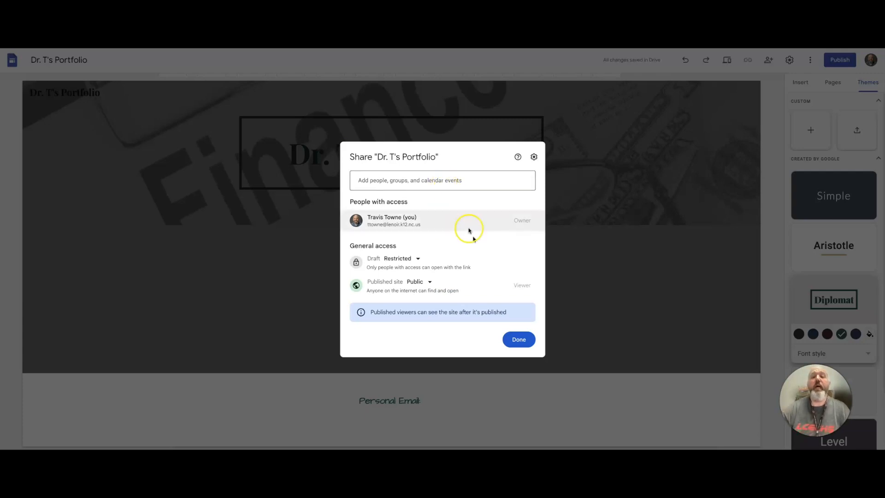
{"action": "left_click", "coordinate": [518, 340]}
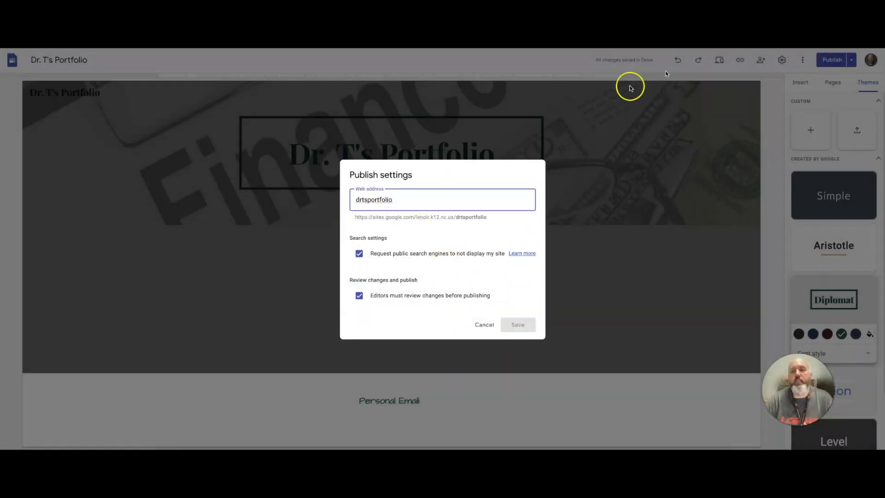
Open the publish settings to review the web address and search options, then cancel without changes.
{"action": "left_click", "coordinate": [483, 324]}
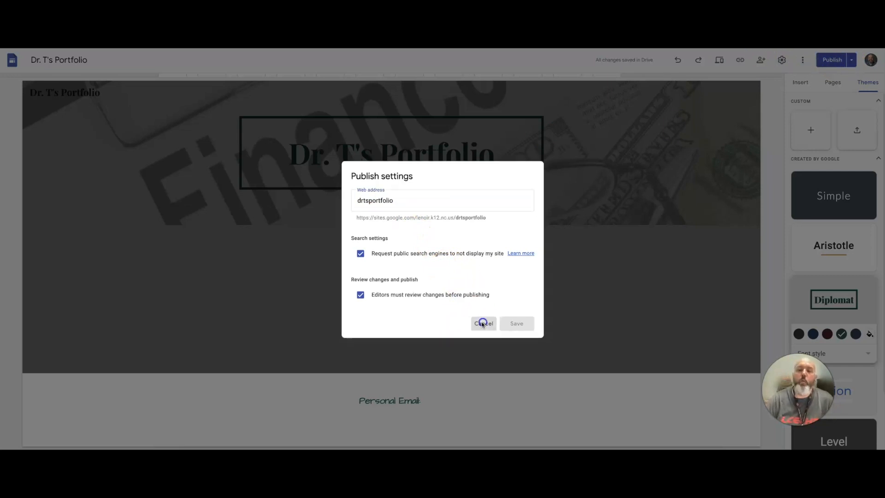
{"action": "left_click", "coordinate": [850, 62]}
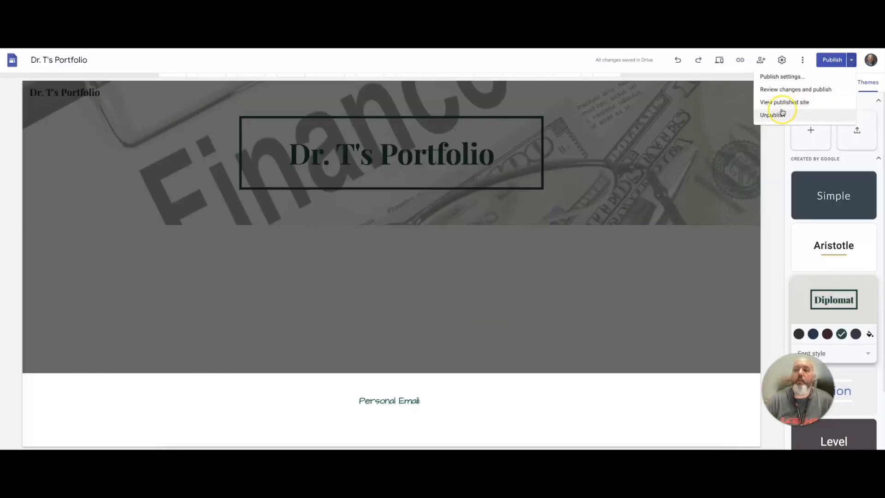
{"action": "left_click", "coordinate": [782, 77]}
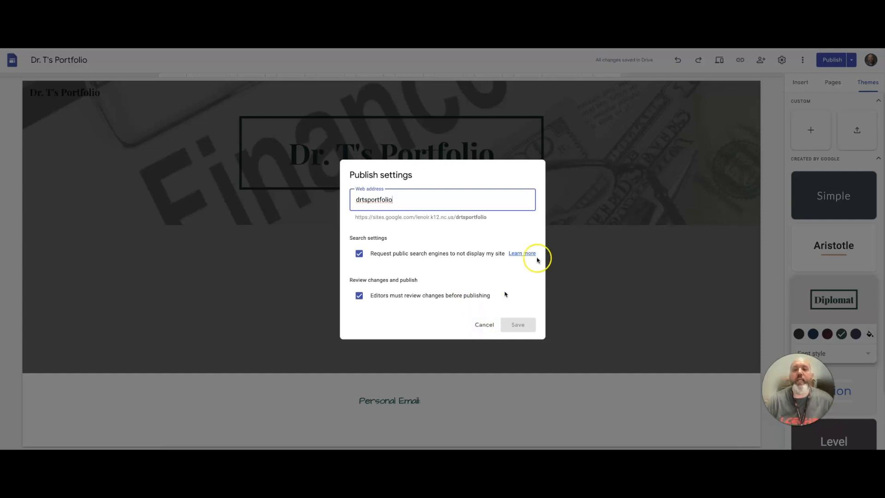
{"action": "left_click", "coordinate": [479, 329]}
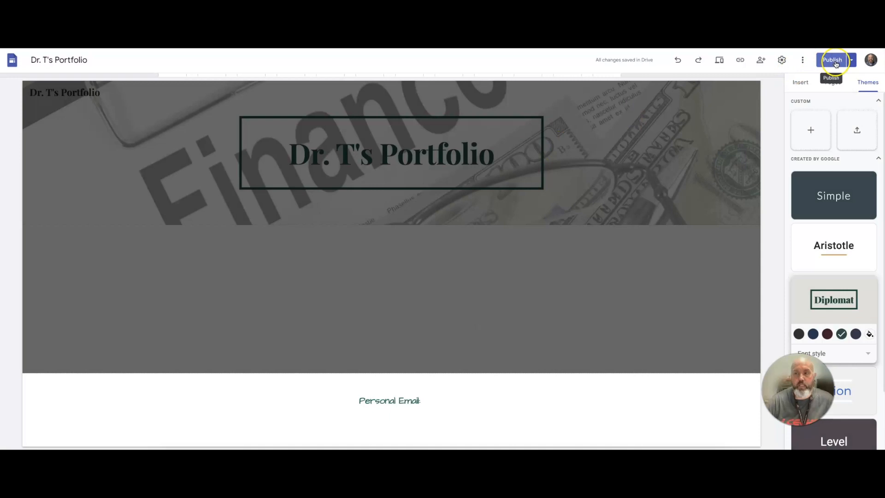
Open the published site link and close it.
{"action": "left_click", "coordinate": [740, 60]}
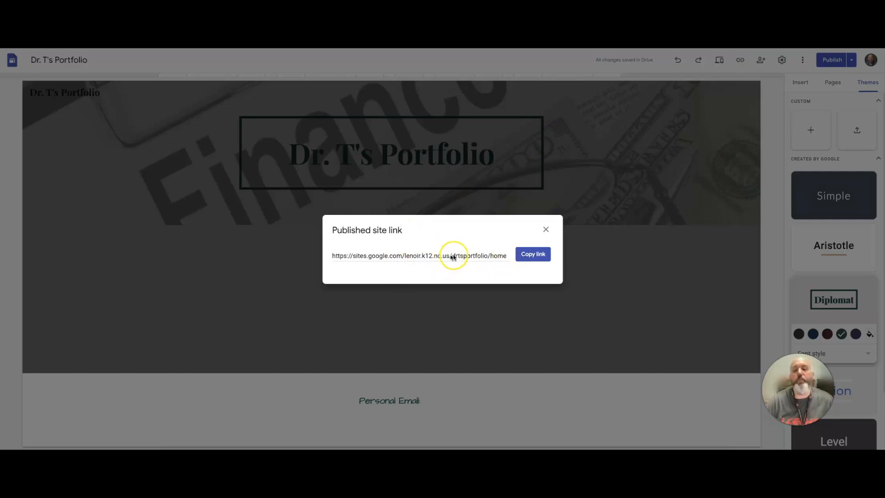
{"action": "left_click", "coordinate": [546, 230]}
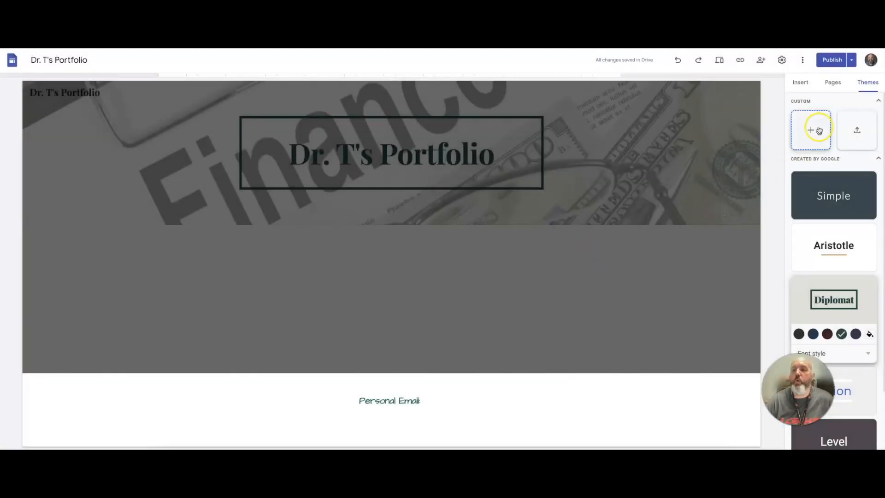
Add a new page named Career to the site.
{"action": "left_click", "coordinate": [834, 83]}
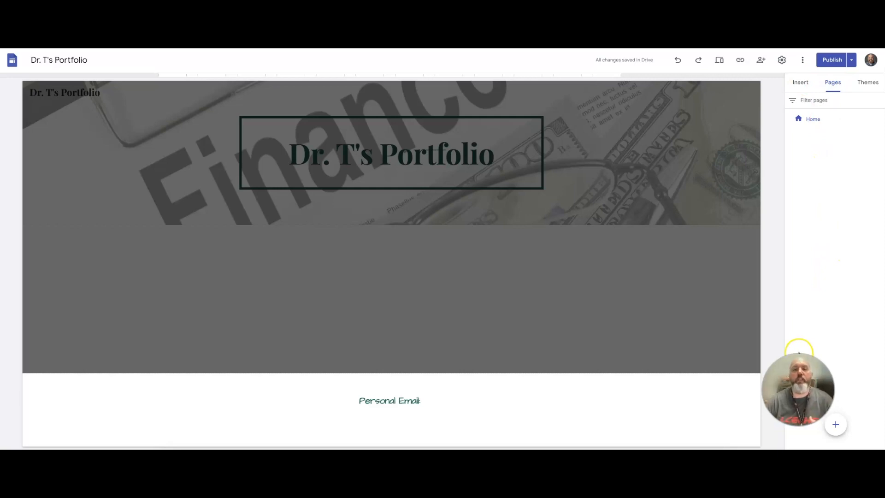
{"action": "left_click", "coordinate": [837, 427]}
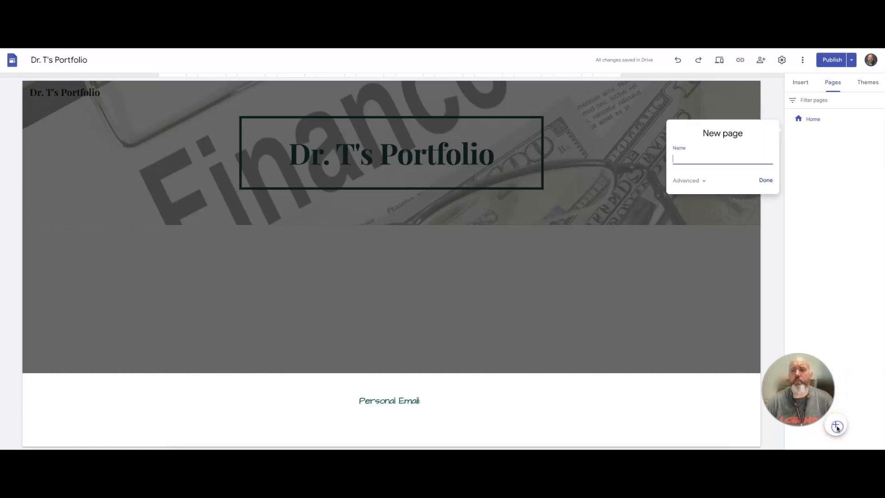
{"action": "left_click", "coordinate": [700, 161]}
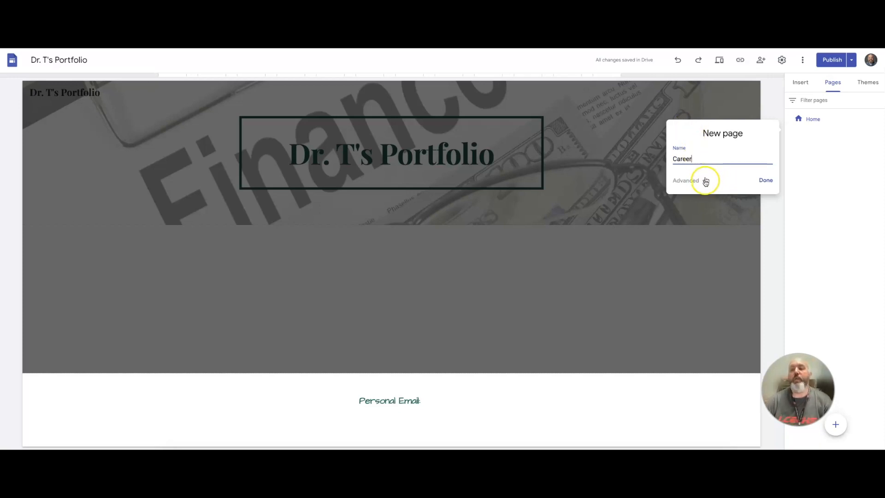
{"action": "left_click", "coordinate": [704, 180]}
{"action": "left_click", "coordinate": [685, 185]}
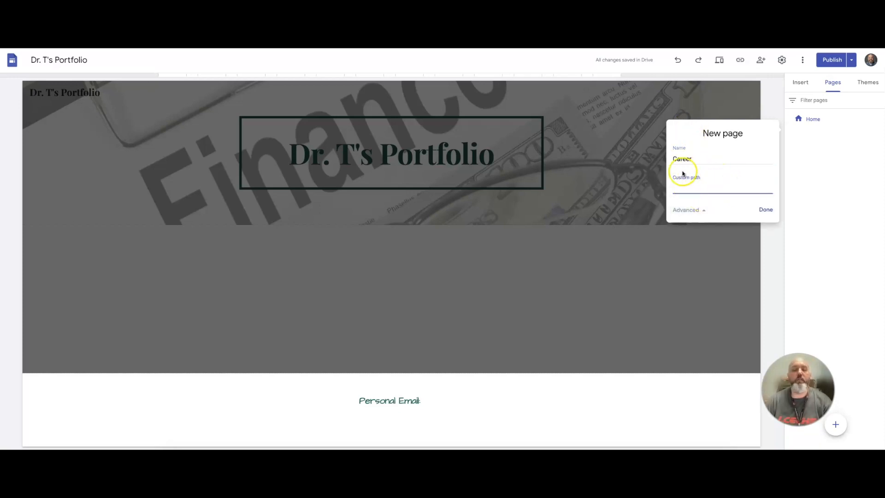
{"action": "left_click", "coordinate": [765, 210]}
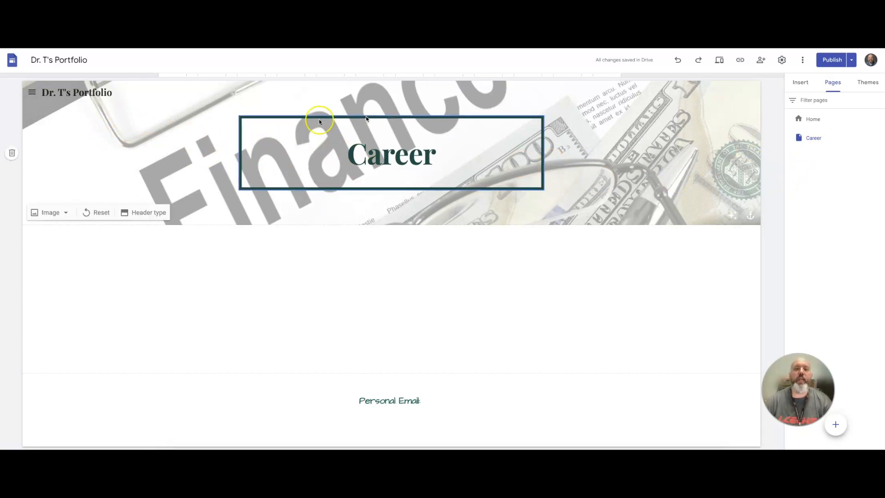
Switch between the Home and Career pages and inspect the Career header's image options.
{"action": "left_click", "coordinate": [811, 119]}
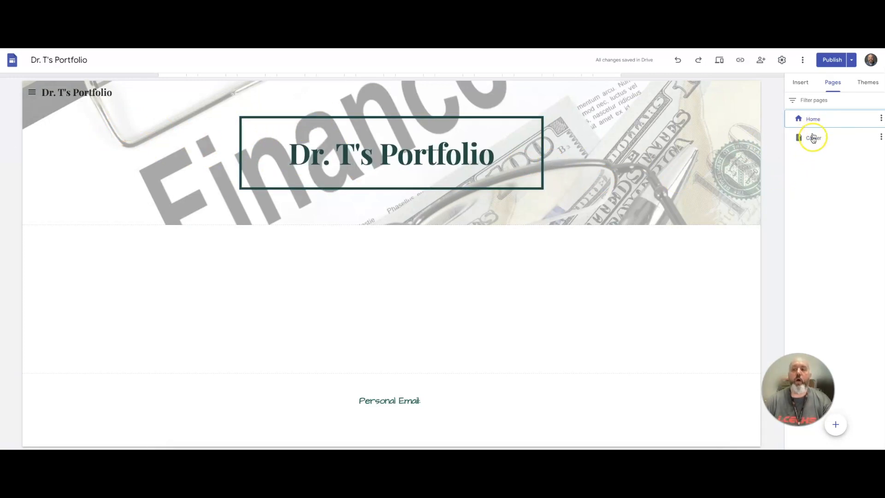
{"action": "left_click", "coordinate": [813, 137]}
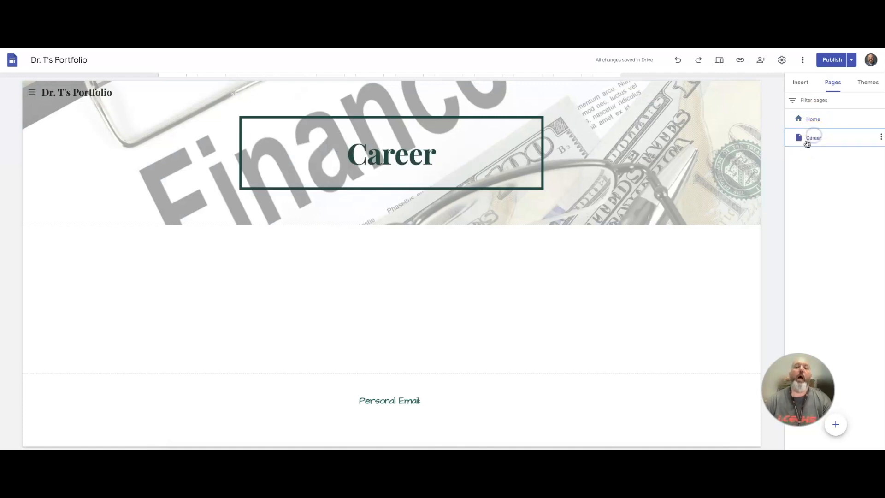
{"action": "left_click", "coordinate": [162, 156]}
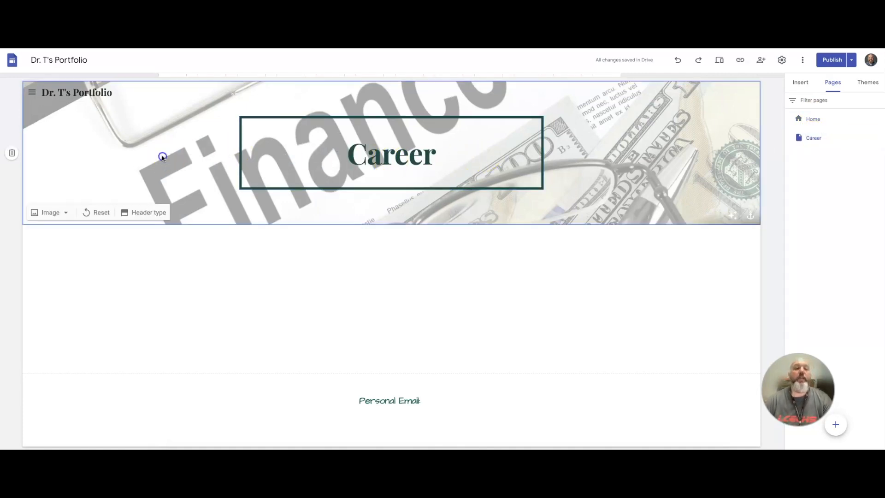
{"action": "left_click", "coordinate": [65, 212]}
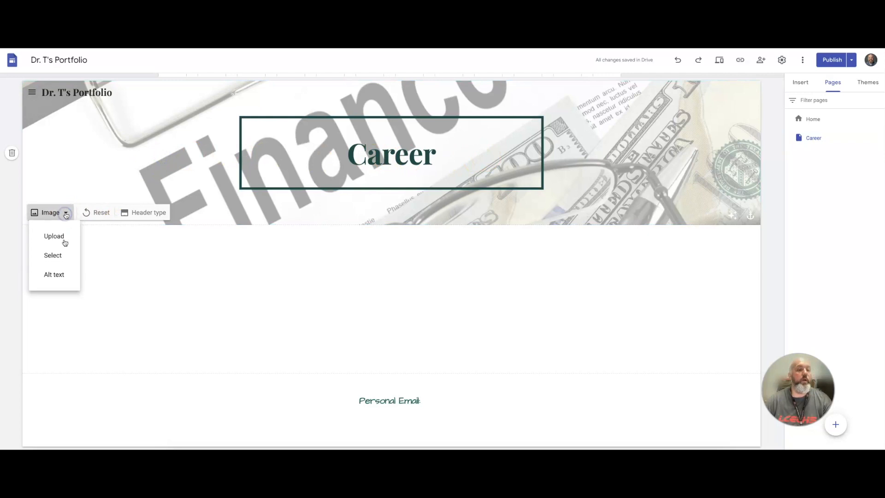
{"action": "left_click", "coordinate": [152, 152]}
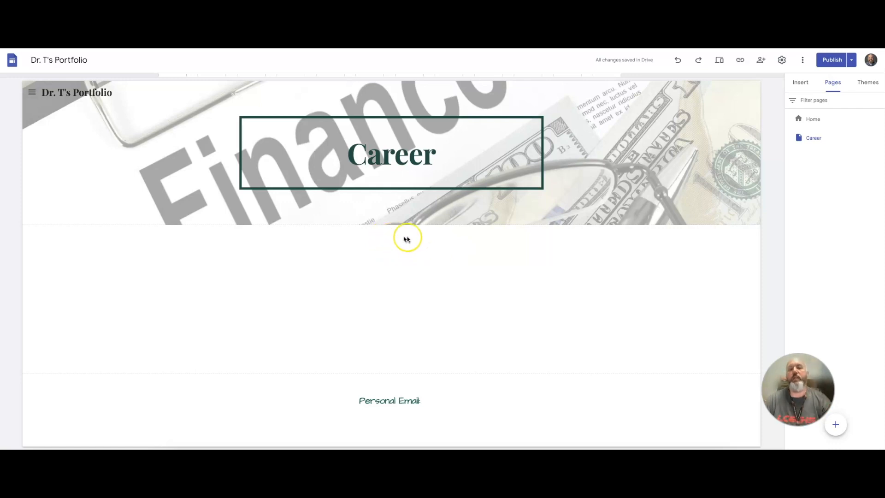
Insert a button named Home on the Career page linking to the Home page.
{"action": "left_click", "coordinate": [802, 87]}
{"action": "scroll", "coordinate": [828, 342], "scroll_direction": "down", "scroll_amount": 1}
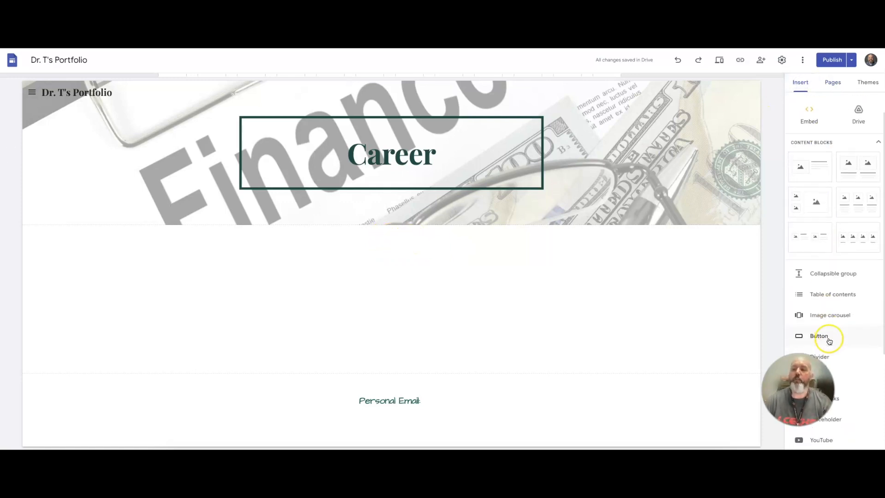
{"action": "left_click", "coordinate": [819, 332]}
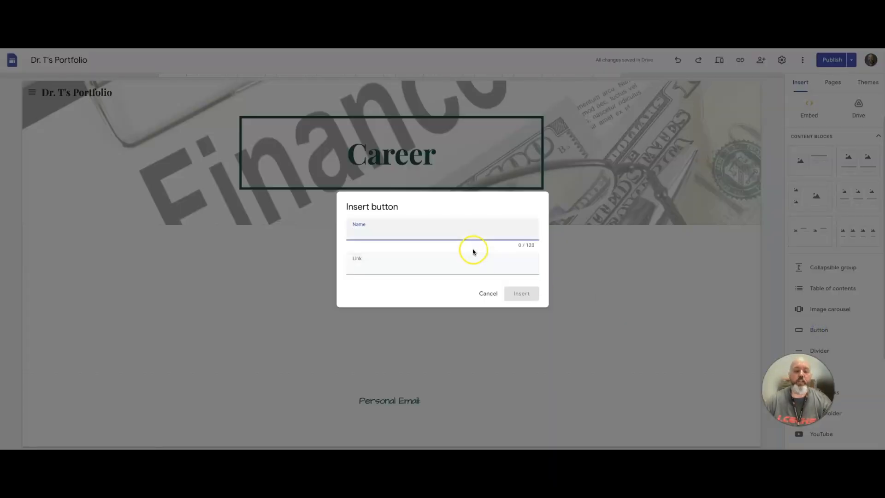
{"action": "left_click", "coordinate": [452, 264]}
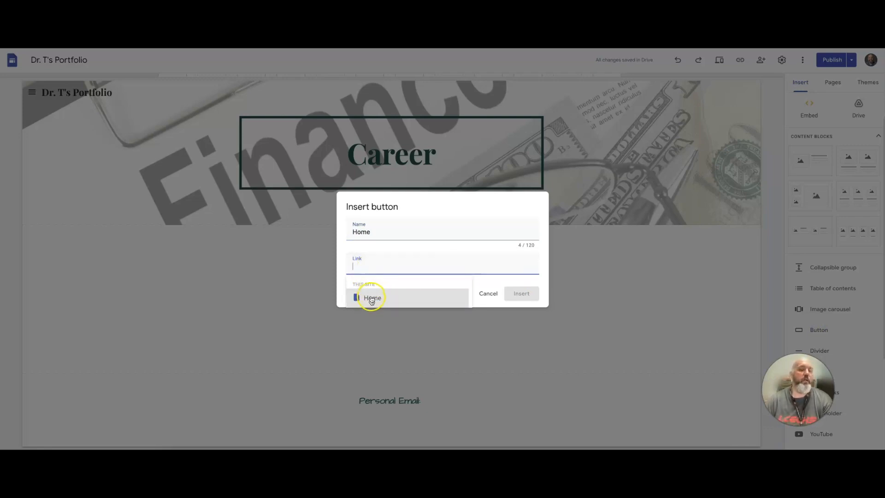
{"action": "left_click", "coordinate": [372, 298]}
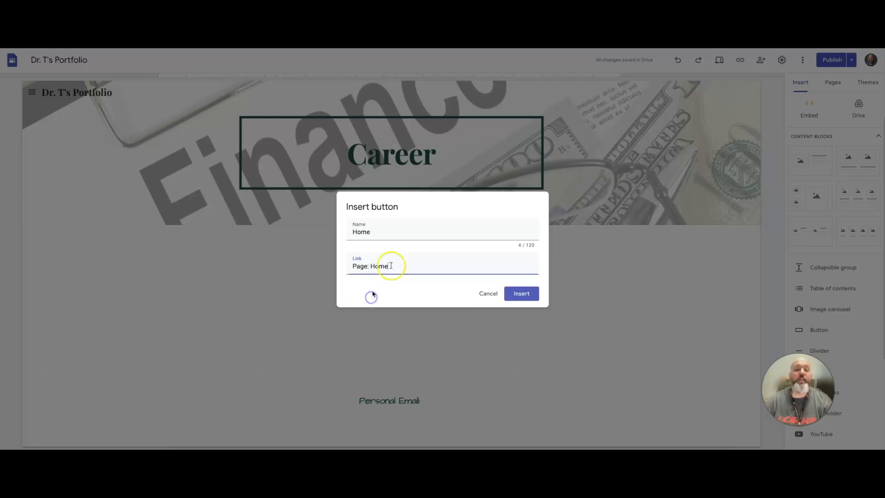
{"action": "left_click", "coordinate": [528, 295]}
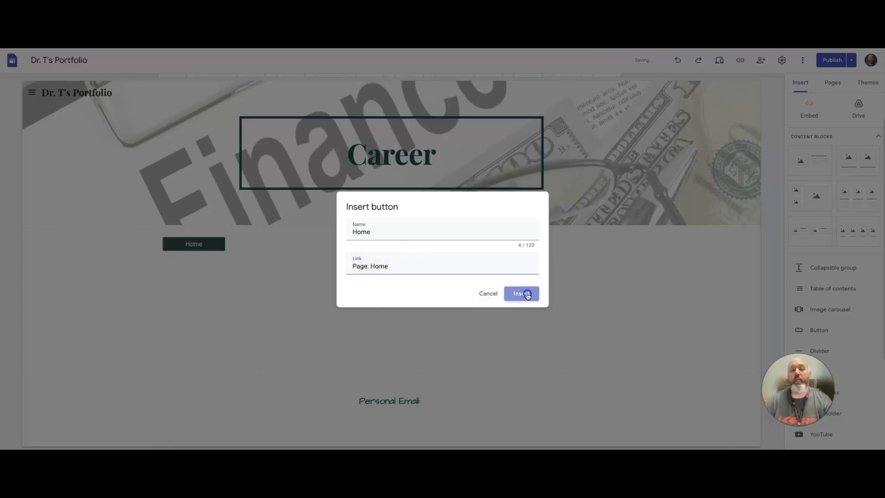
Move the Home button to the centre of its section on the Career page.
{"action": "left_click_drag", "start_coordinate": [193, 243], "coordinate": [485, 249]}
{"action": "left_click", "coordinate": [415, 243]}
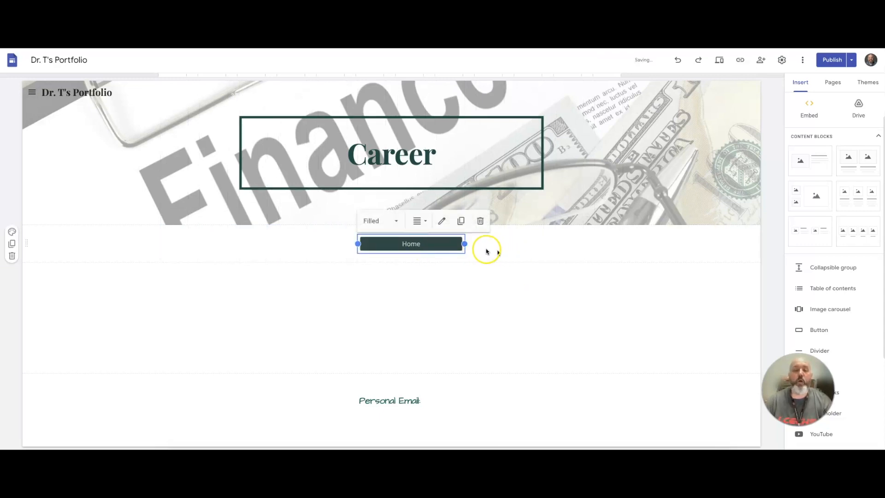
{"action": "left_click", "coordinate": [396, 222]}
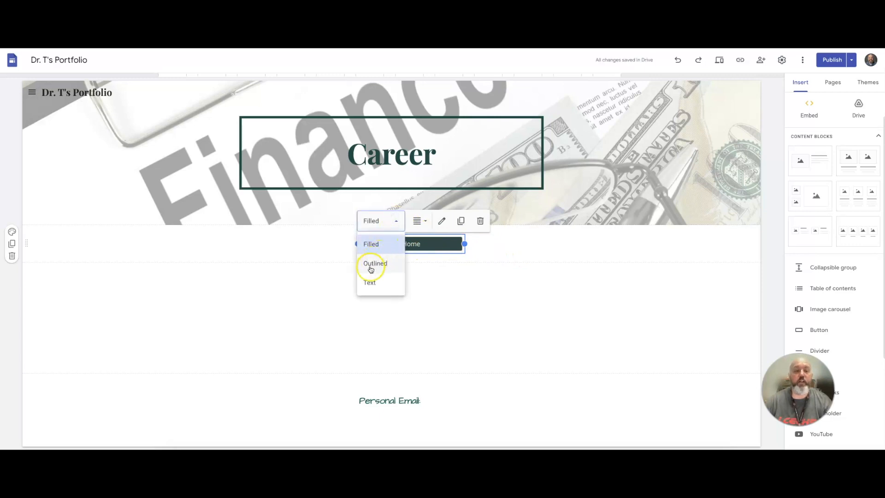
{"action": "left_click", "coordinate": [45, 254]}
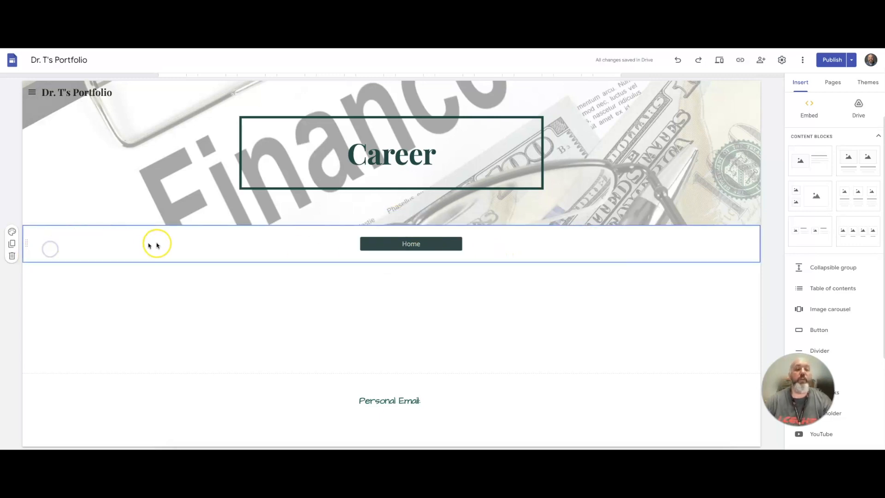
Set the Home button section's colour to Style 2.
{"action": "left_click", "coordinate": [12, 232]}
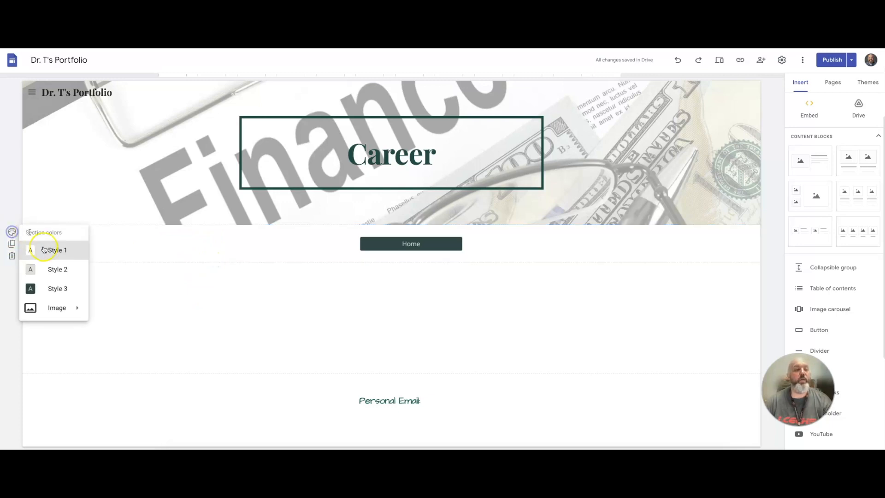
{"action": "left_click", "coordinate": [52, 270]}
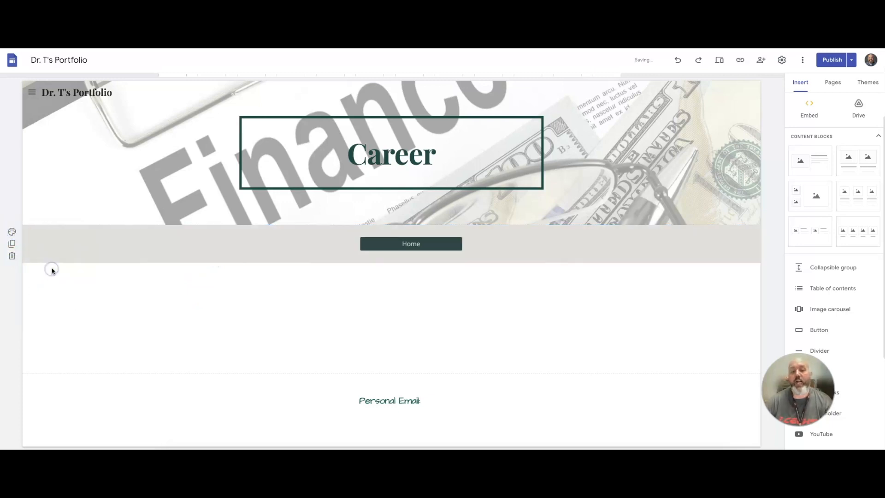
{"action": "left_click", "coordinate": [14, 234]}
{"action": "mouse_move", "coordinate": [74, 308]}
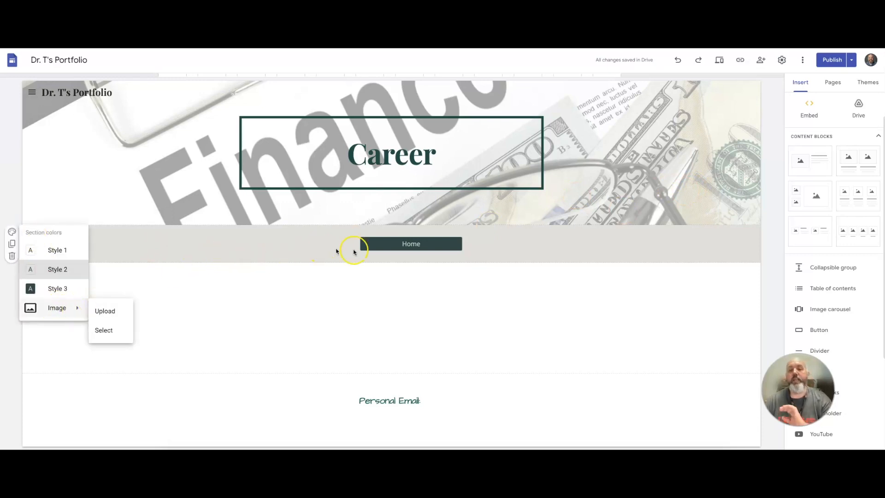
{"action": "left_click", "coordinate": [494, 282]}
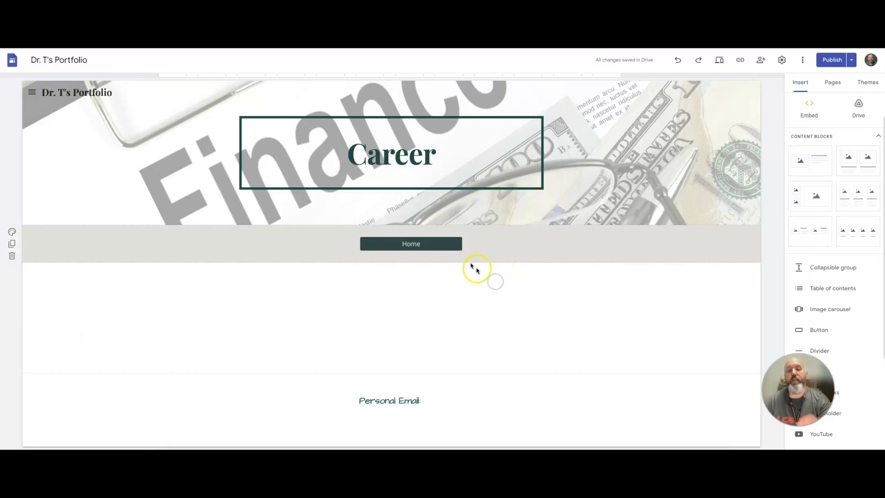
{"action": "mouse_move", "coordinate": [459, 256]}
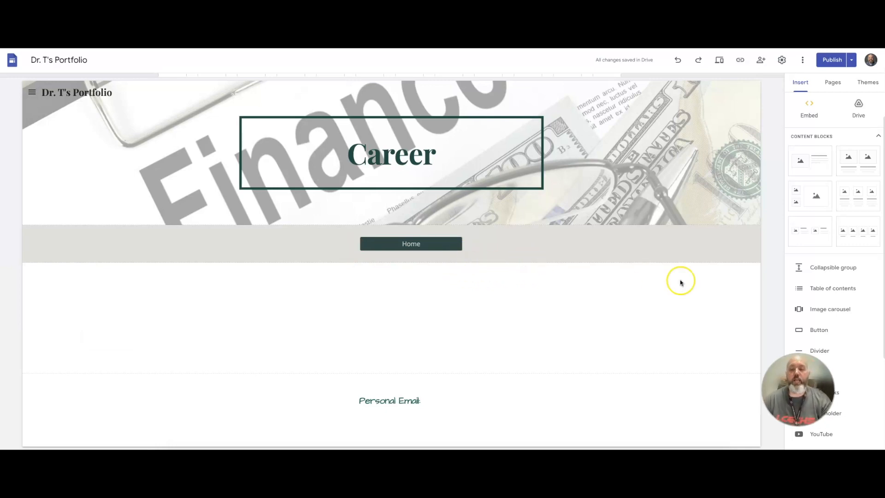
Duplicate the Career page as a new page named Banking.
{"action": "left_click", "coordinate": [832, 84]}
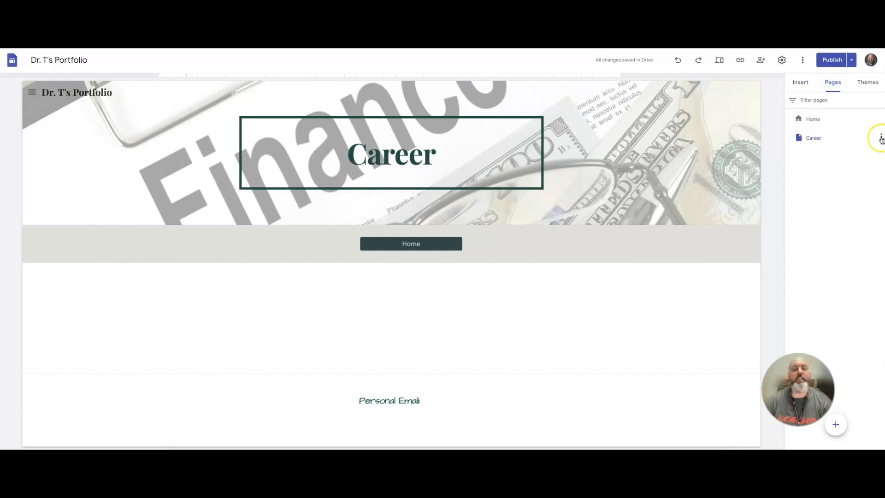
{"action": "left_click", "coordinate": [881, 139]}
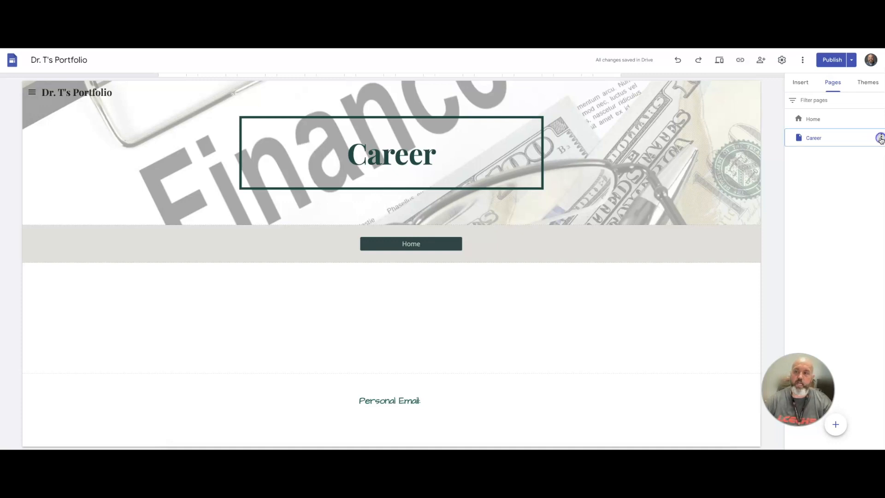
{"action": "left_click", "coordinate": [843, 164]}
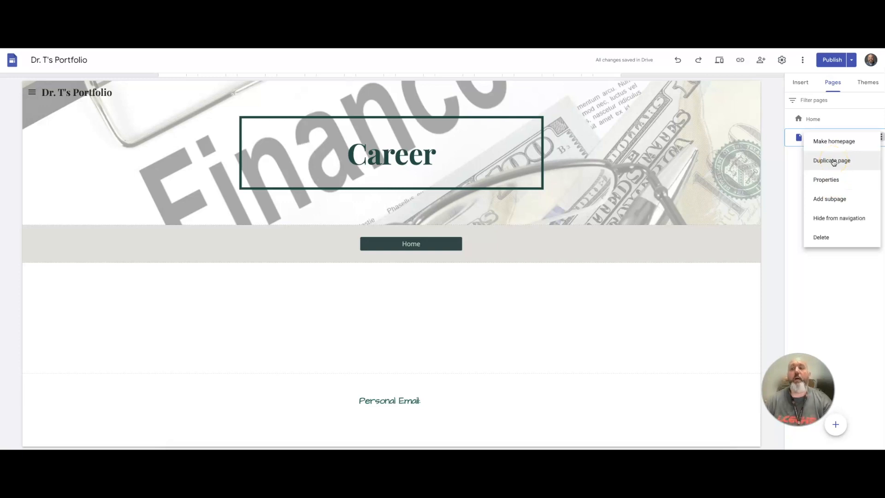
{"action": "left_click", "coordinate": [833, 162]}
{"action": "left_click", "coordinate": [683, 177]}
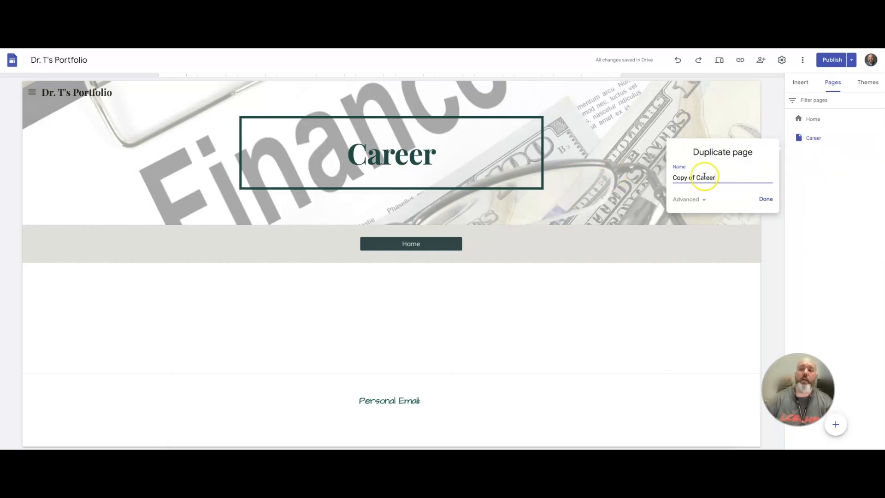
{"action": "left_click_drag", "start_coordinate": [723, 177], "coordinate": [655, 176]}
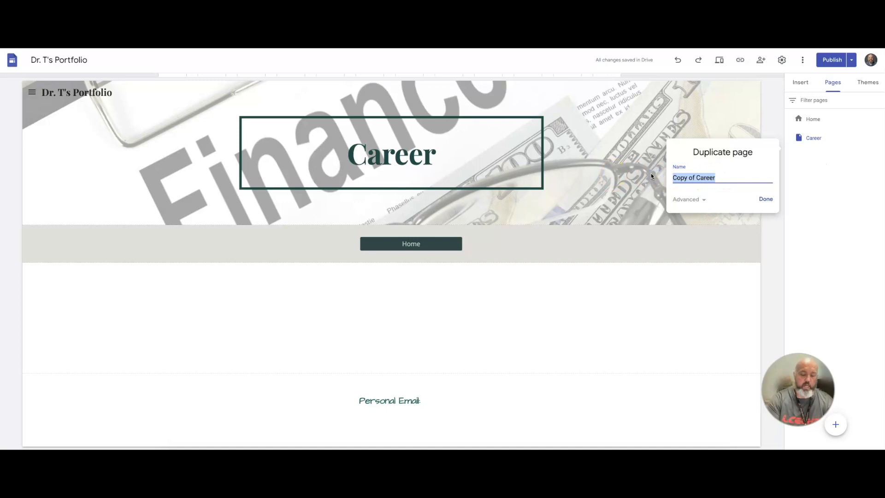
{"action": "type", "text": "Banking"}
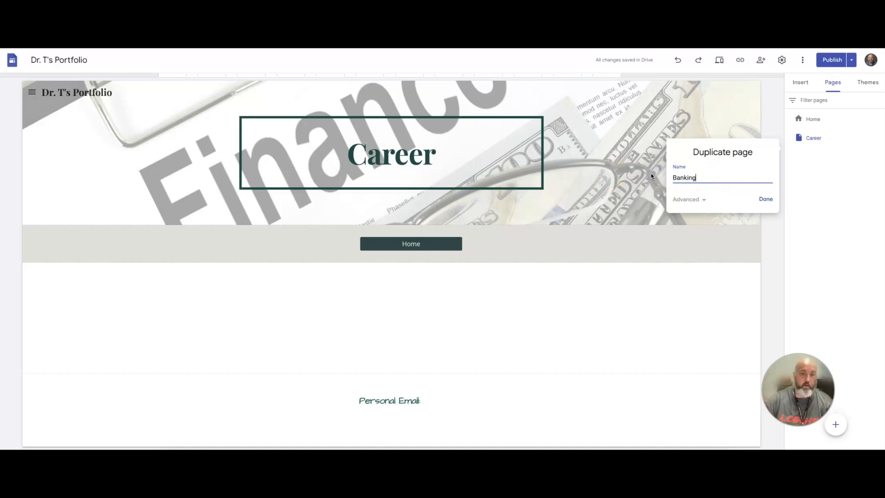
{"action": "left_click", "coordinate": [765, 199]}
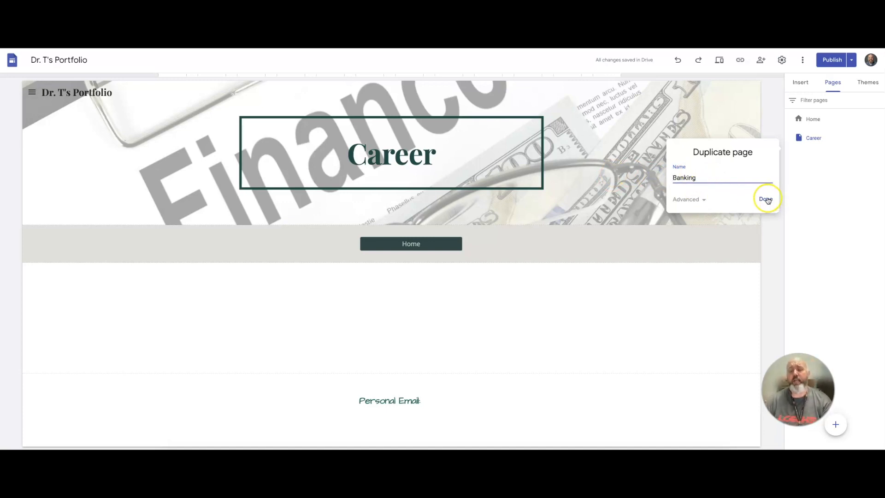
Open the Banking page and change its header title to Banking.
{"action": "left_click", "coordinate": [811, 136]}
{"action": "left_click", "coordinate": [813, 156]}
{"action": "left_click", "coordinate": [425, 157]}
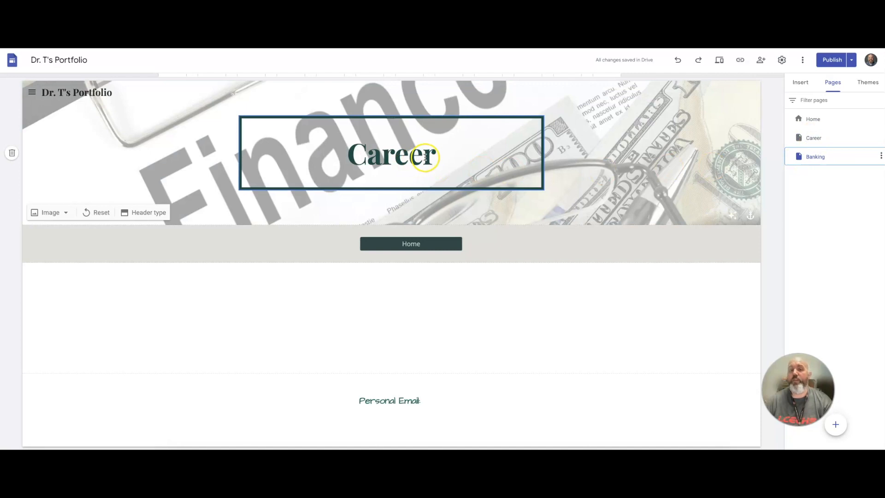
{"action": "left_click", "coordinate": [425, 156]}
{"action": "left_click_drag", "start_coordinate": [436, 157], "coordinate": [344, 156]}
{"action": "type", "text": "BNK"}
{"action": "key", "text": "BackSpace"}
{"action": "key", "text": "BackSpace"}
{"action": "type", "text": "ANK"}
{"action": "key", "text": "BackSpace"}
{"action": "key", "text": "BackSpace"}
{"action": "key", "text": "BackSpace"}
{"action": "type", "text": "anking"}
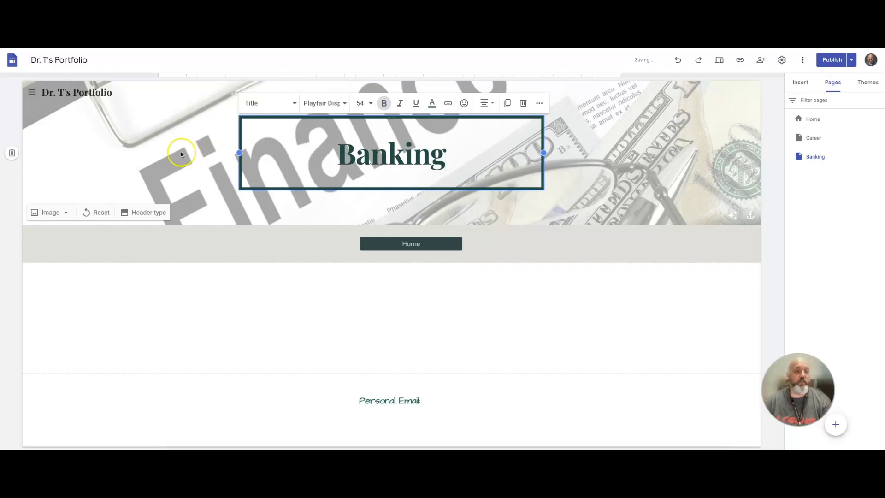
{"action": "left_click", "coordinate": [179, 153]}
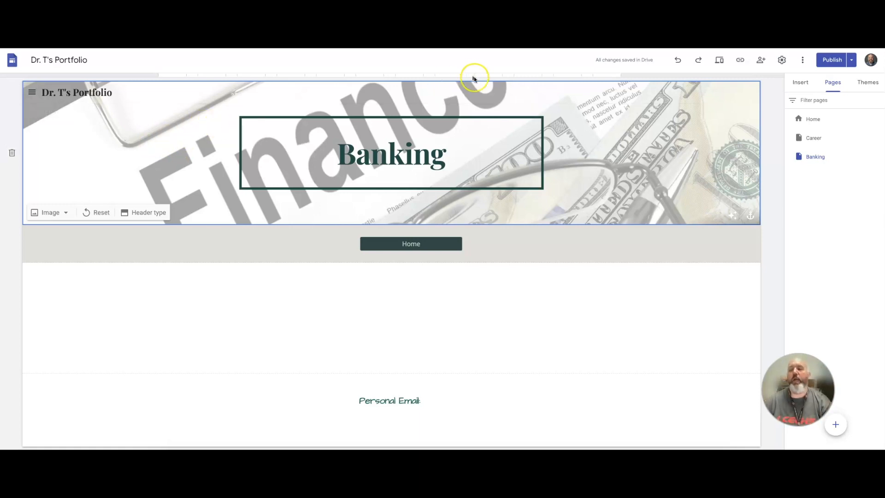
{"action": "mouse_move", "coordinate": [810, 157]}
{"action": "left_mouse_down"}
{"action": "mouse_move", "coordinate": [812, 131]}
{"action": "mouse_move", "coordinate": [822, 164]}
{"action": "left_mouse_up"}
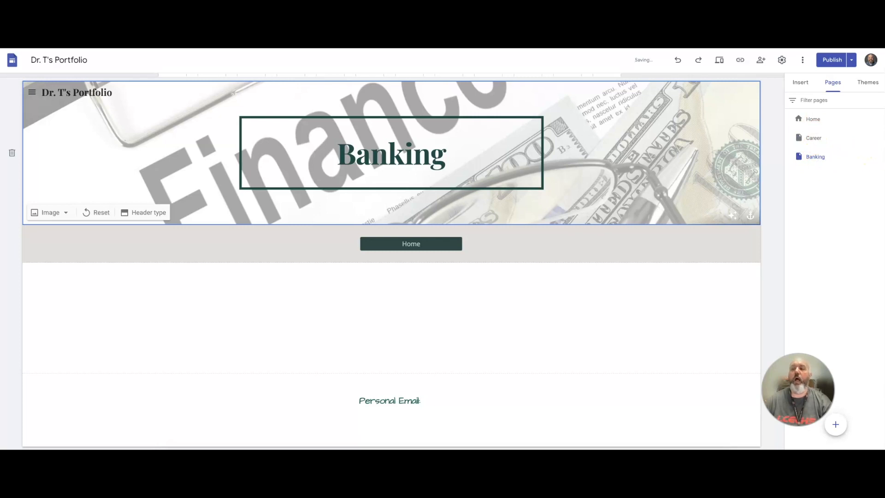
{"action": "left_click", "coordinate": [880, 156]}
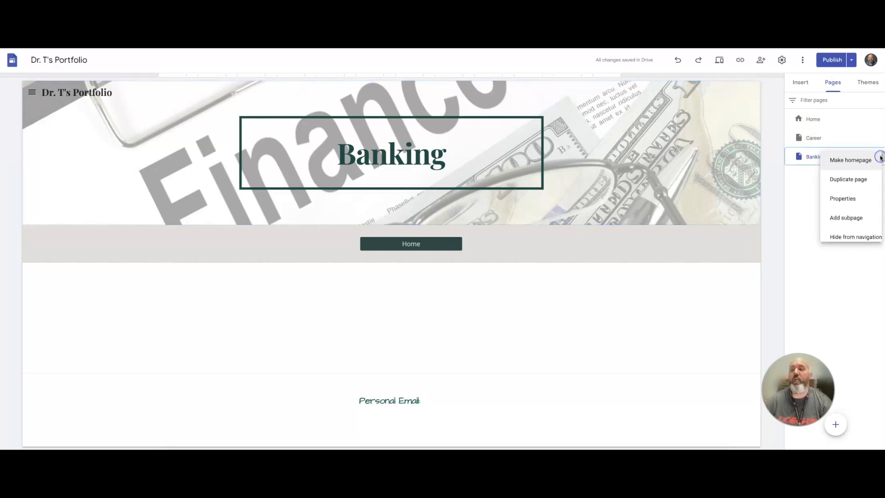
{"action": "left_click", "coordinate": [833, 200]}
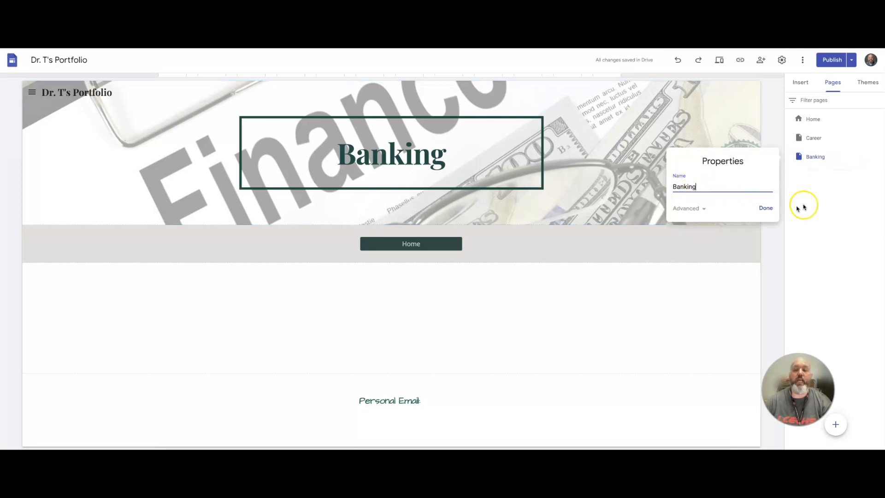
{"action": "left_click", "coordinate": [829, 203]}
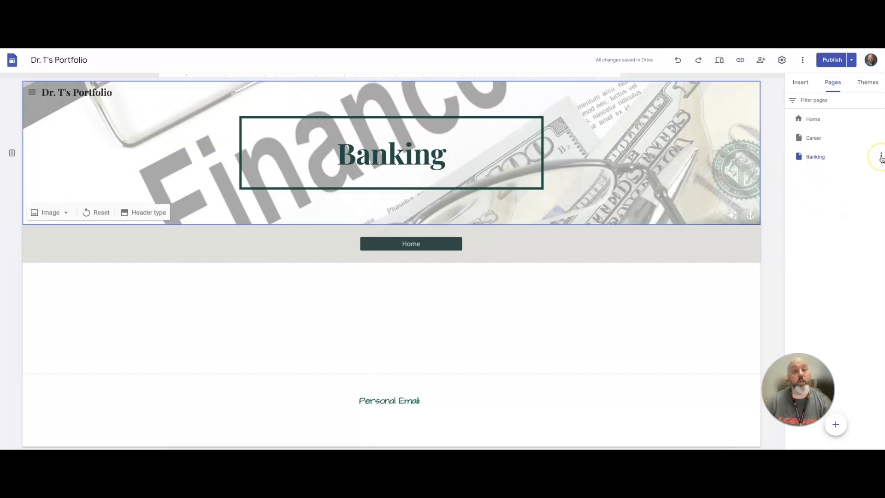
Duplicate the Banking page as a new page named Credit.
{"action": "left_click", "coordinate": [880, 157]}
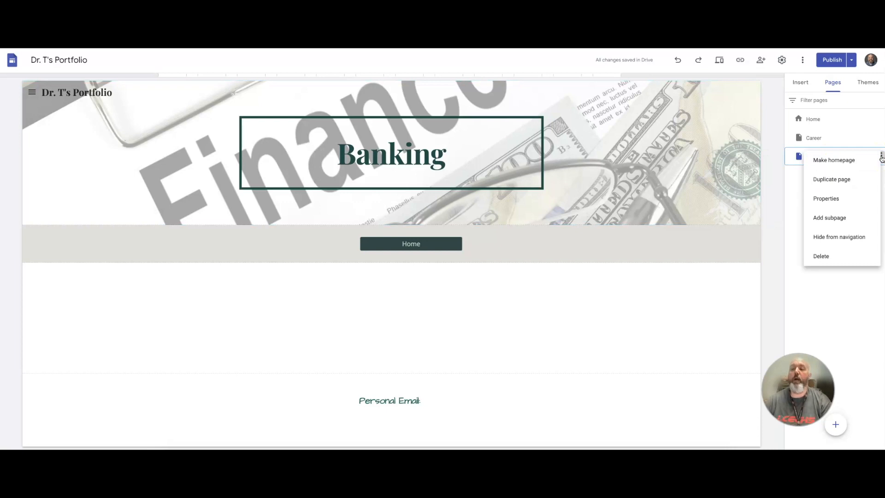
{"action": "left_click", "coordinate": [840, 180]}
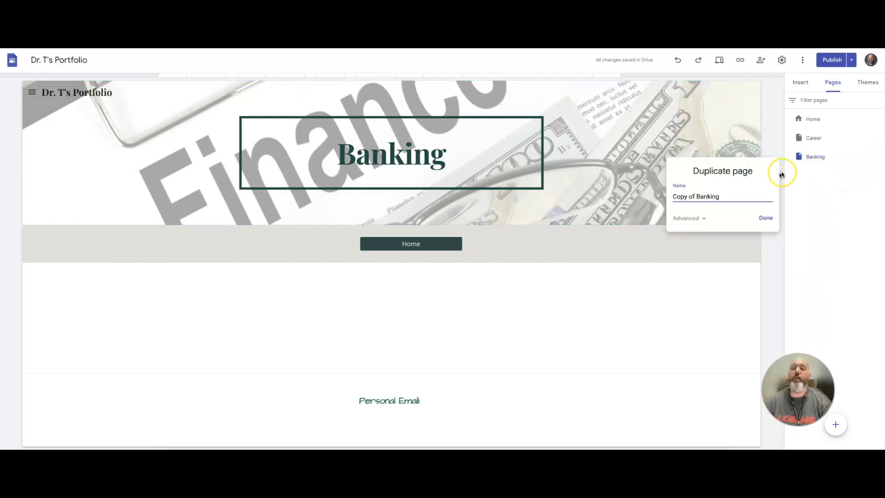
{"action": "left_click_drag", "start_coordinate": [721, 197], "coordinate": [652, 191]}
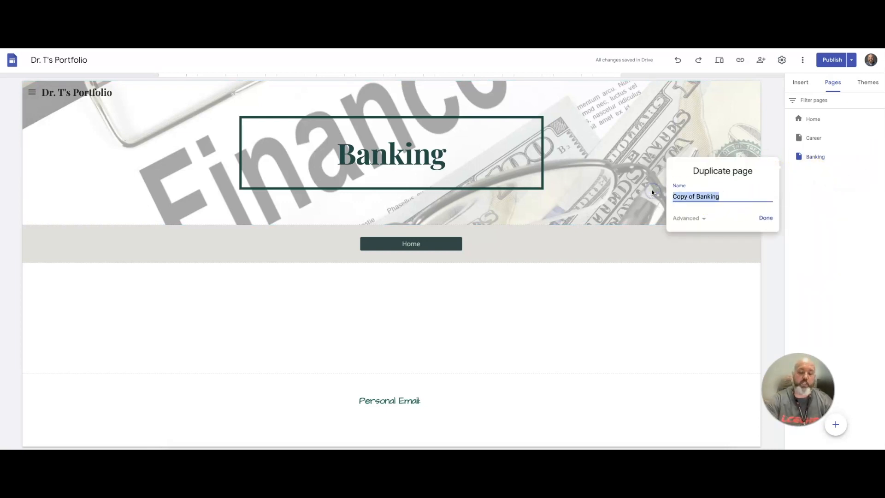
{"action": "type", "text": "C"}
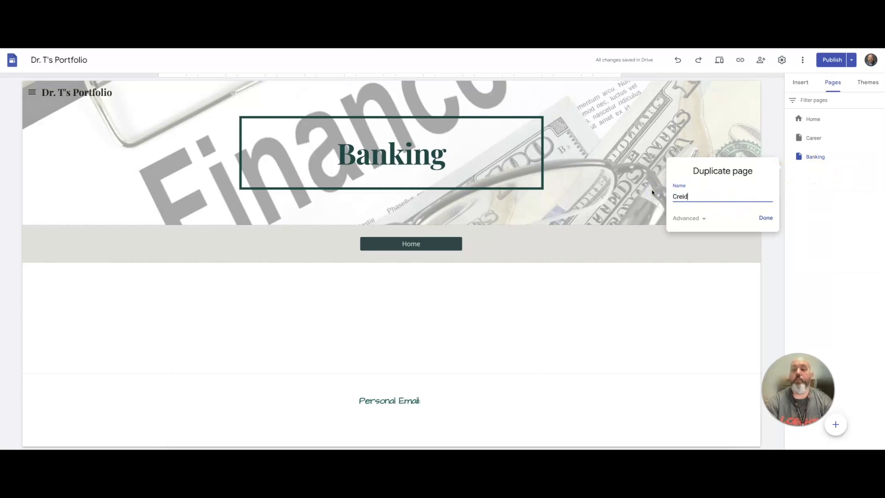
{"action": "type", "text": "redit"}
{"action": "left_click", "coordinate": [765, 218]}
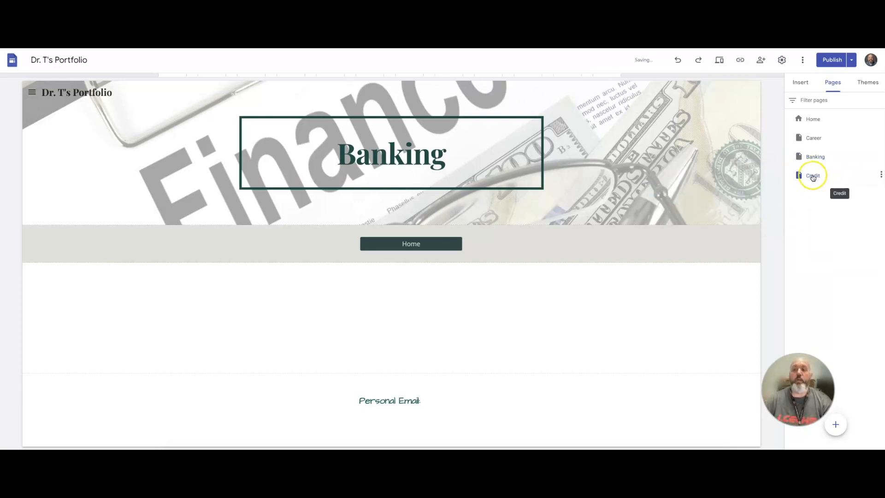
Change the Credit page's header title to Credit.
{"action": "left_click", "coordinate": [440, 157]}
{"action": "left_click_drag", "start_coordinate": [449, 156], "coordinate": [326, 156]}
{"action": "type", "text": "Credit"}
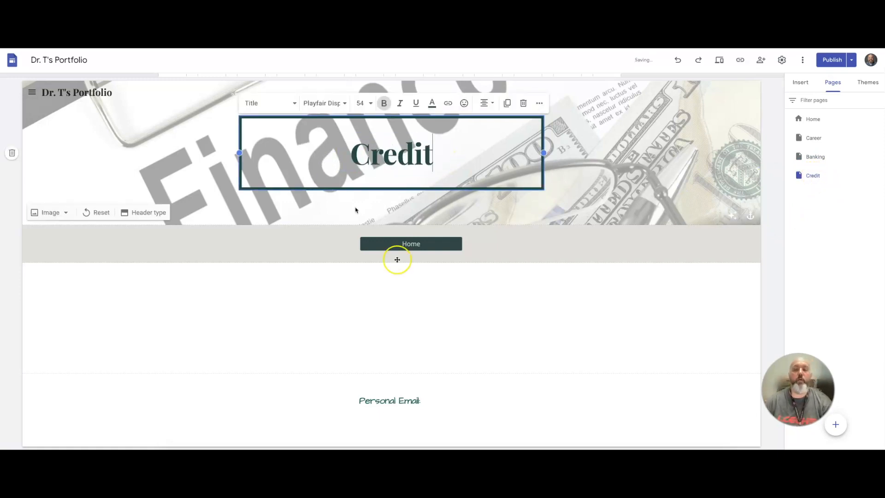
{"action": "left_click", "coordinate": [529, 309]}
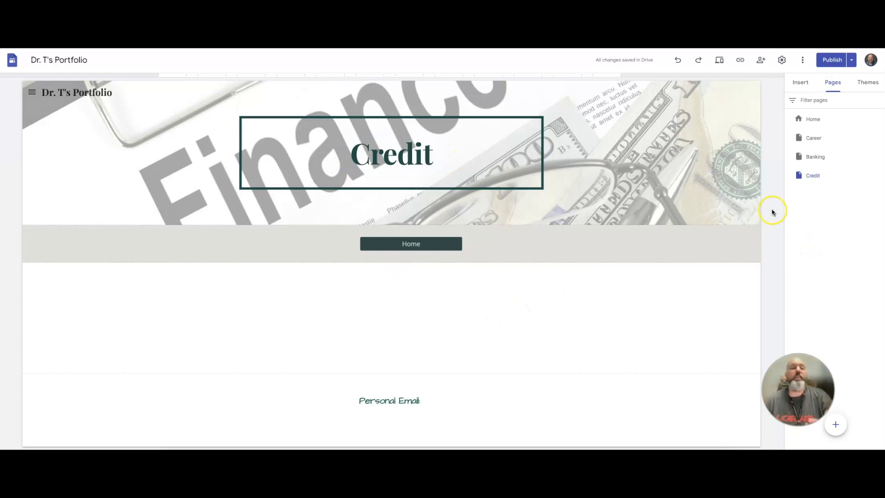
Open the Home page and review the example portfolio's About Me section for reference.
{"action": "left_click", "coordinate": [811, 119]}
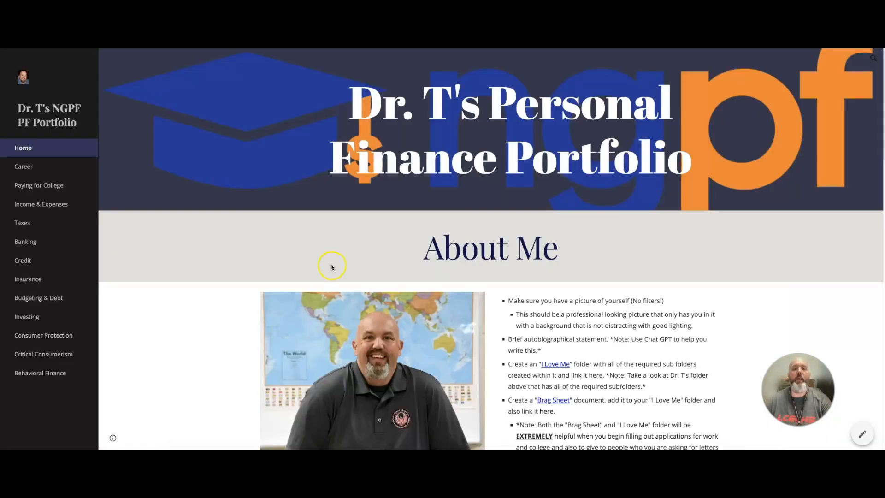
{"action": "scroll", "coordinate": [459, 329], "scroll_direction": "down", "scroll_amount": 3}
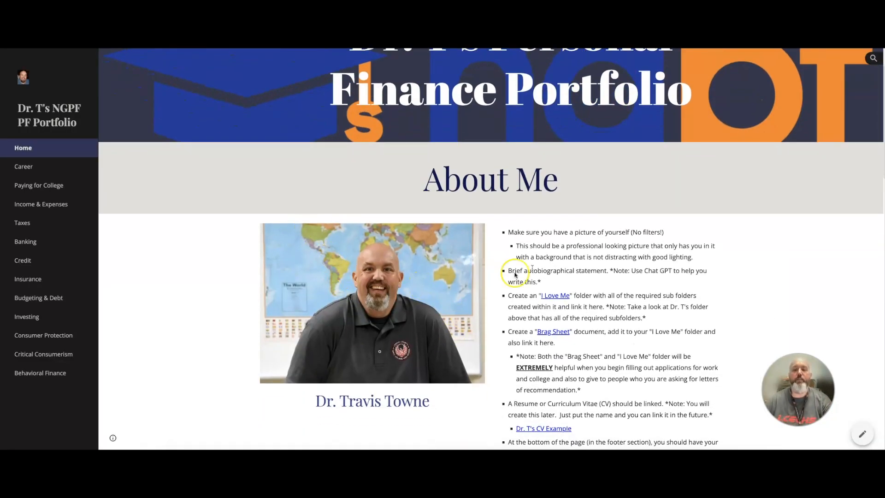
{"action": "scroll", "coordinate": [366, 129], "scroll_direction": "down", "scroll_amount": 1}
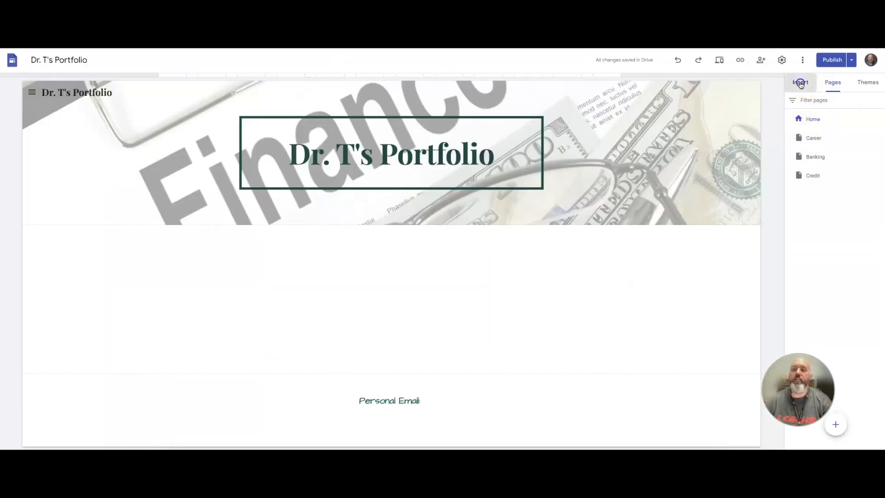
Insert an image-and-text content block on the Home page and title its text box About Me.
{"action": "left_click", "coordinate": [800, 84]}
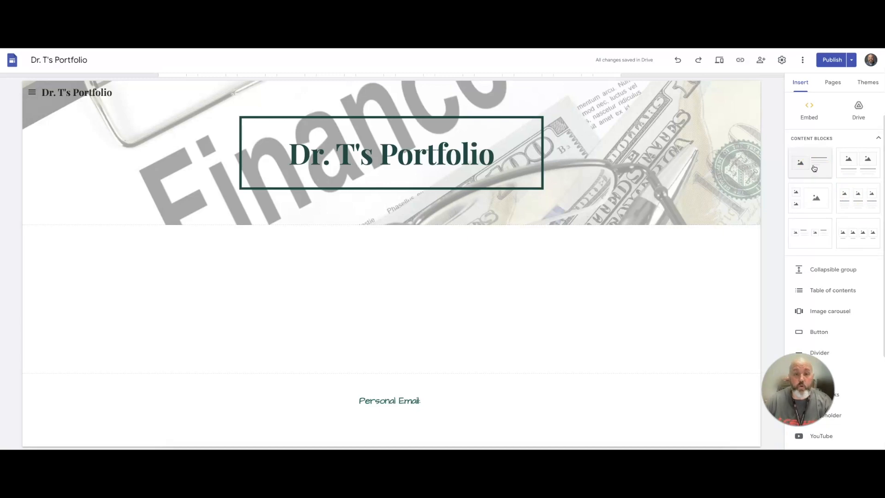
{"action": "left_click", "coordinate": [814, 169]}
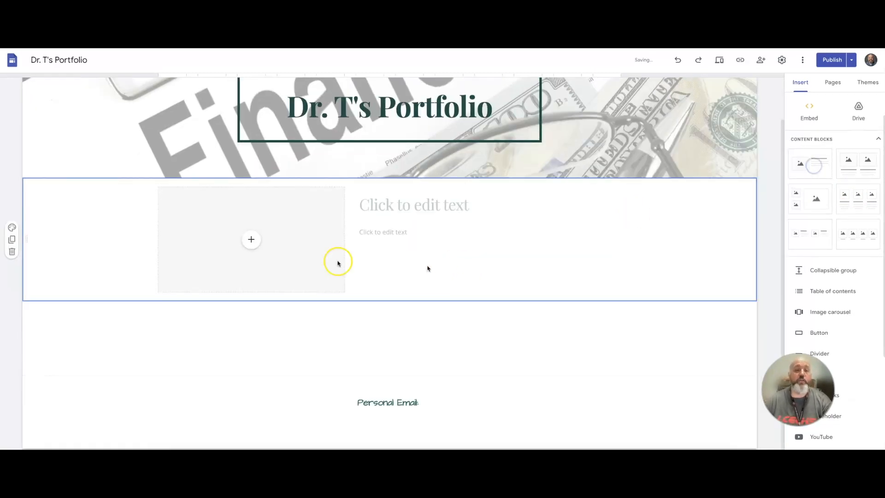
{"action": "left_click", "coordinate": [424, 206]}
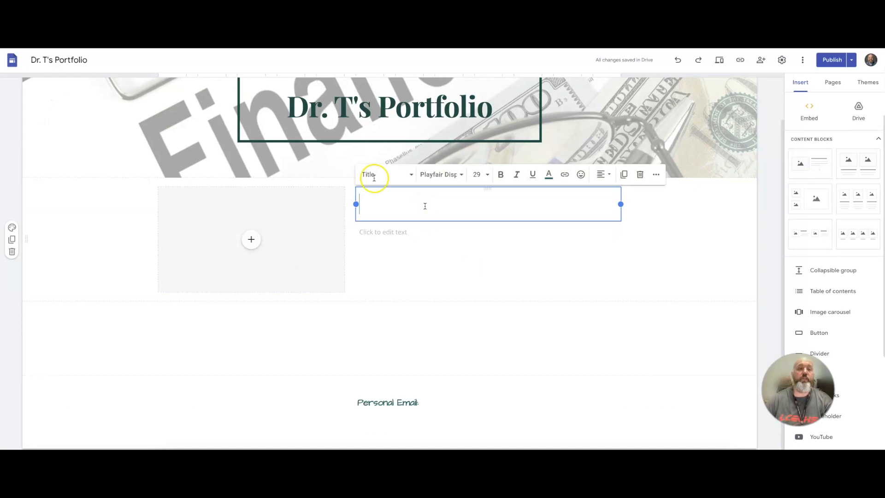
{"action": "key", "text": "ctrl+Tab"}
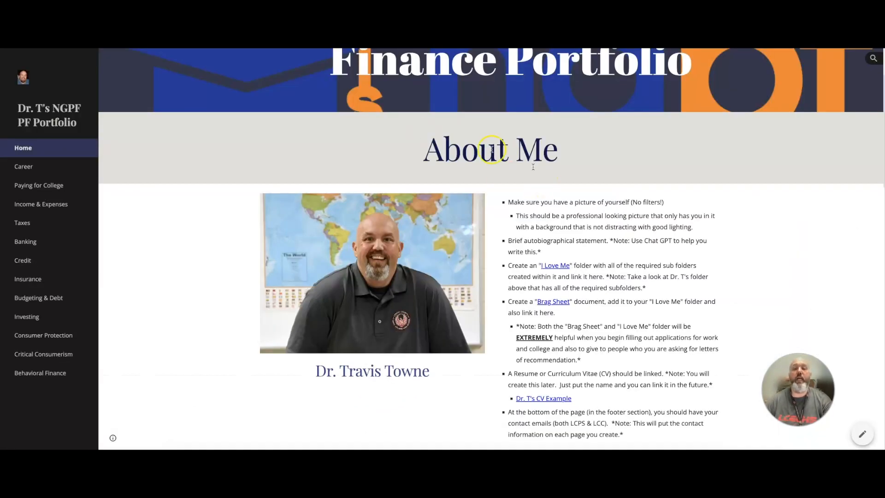
{"action": "key", "text": "ctrl+shift+Tab"}
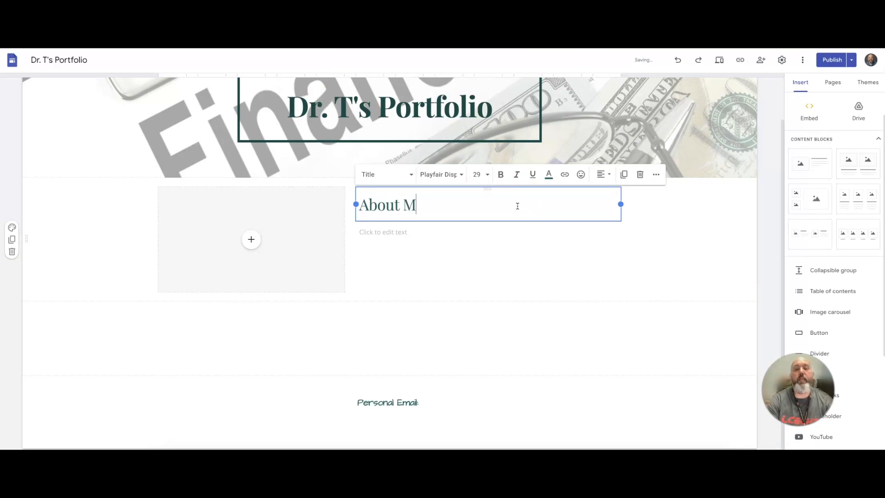
{"action": "left_click", "coordinate": [499, 233]}
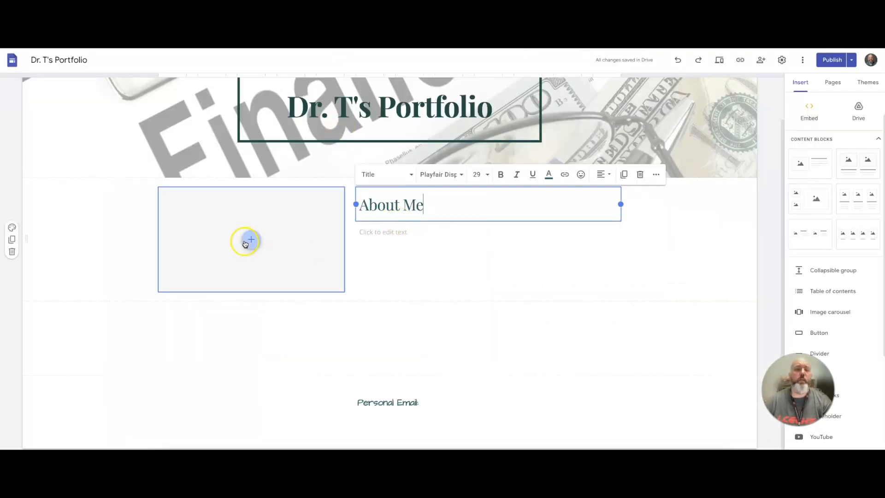
Upload Buttons.png from Downloads into the block's image placeholder.
{"action": "left_click", "coordinate": [246, 240]}
{"action": "left_click", "coordinate": [278, 260]}
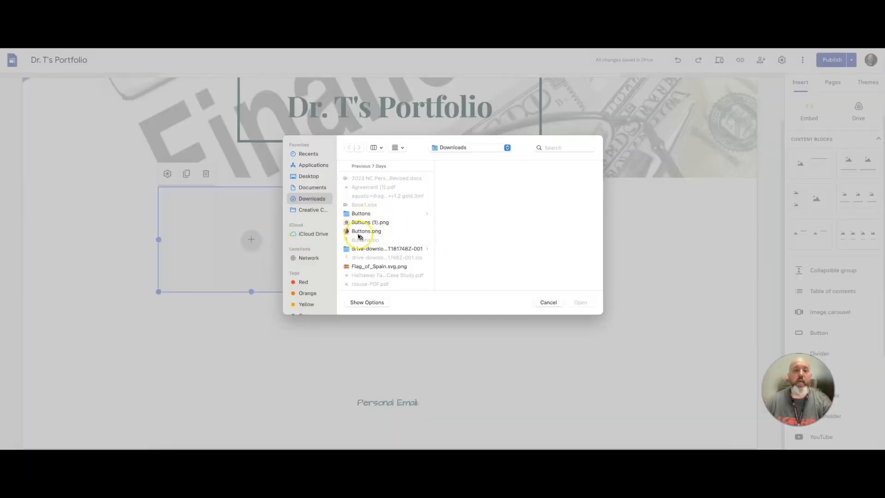
{"action": "left_click", "coordinate": [363, 230]}
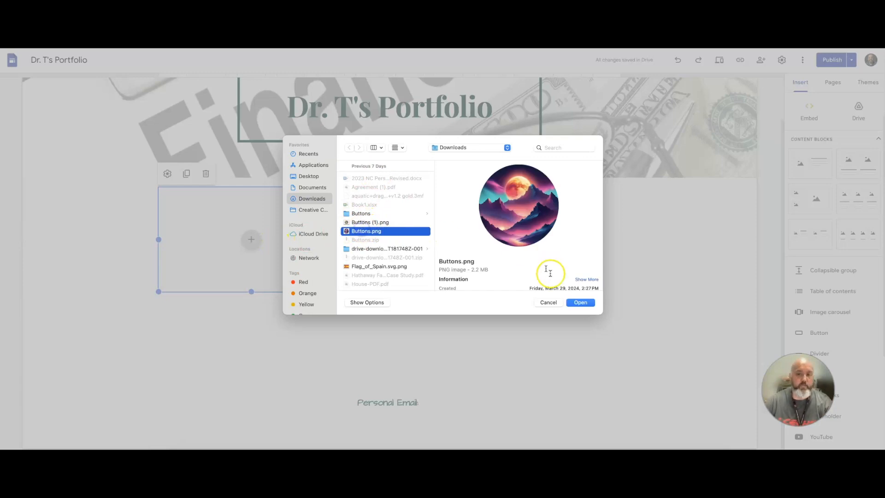
{"action": "left_click", "coordinate": [579, 302]}
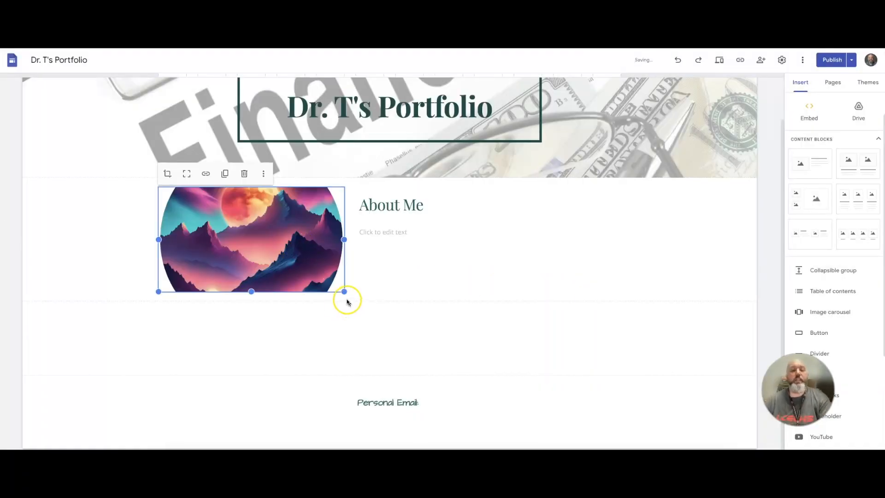
Resize the About Me image to make it wider.
{"action": "left_click_drag", "start_coordinate": [341, 291], "coordinate": [363, 396]}
{"action": "left_click_drag", "start_coordinate": [271, 396], "coordinate": [251, 276]}
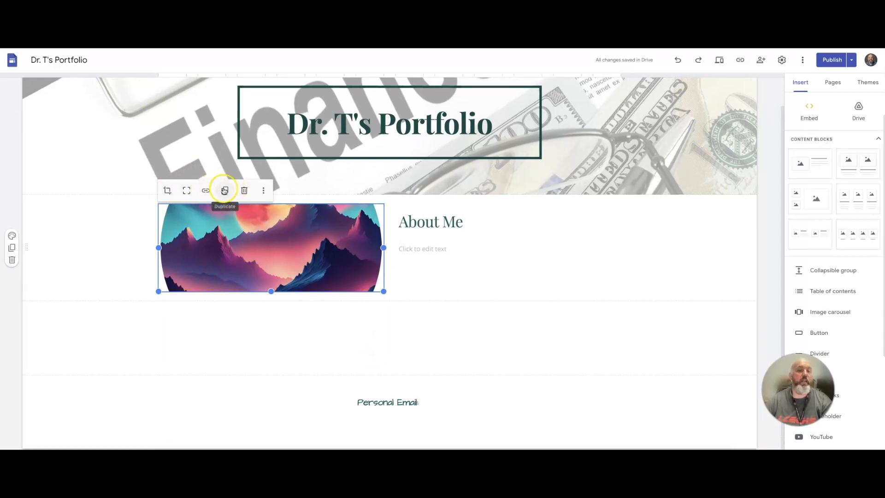
{"action": "left_click", "coordinate": [470, 257]}
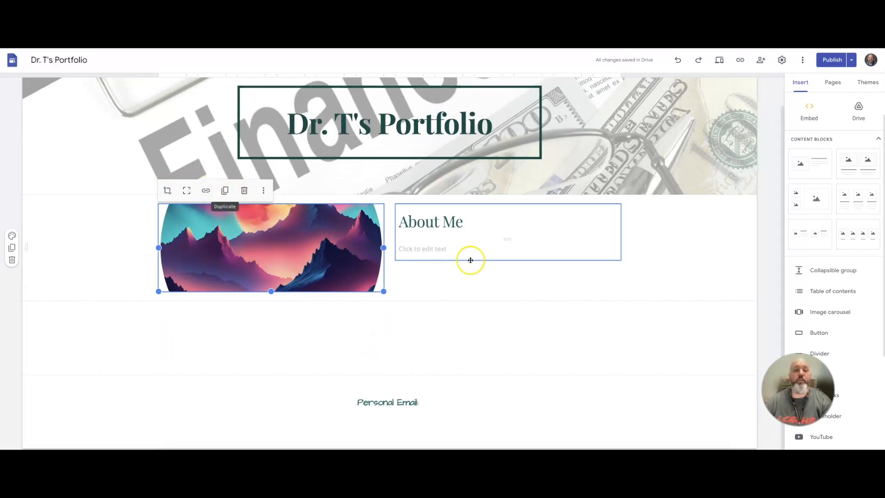
{"action": "left_click", "coordinate": [294, 250]}
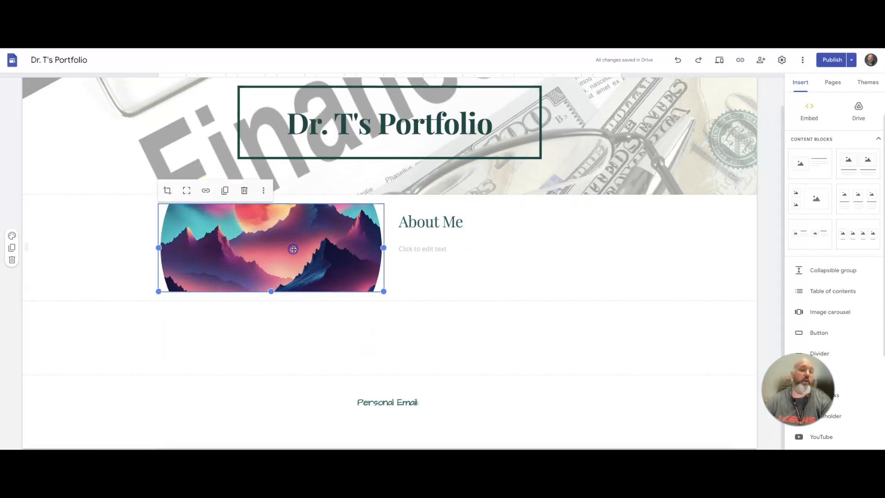
{"action": "left_click", "coordinate": [206, 191]}
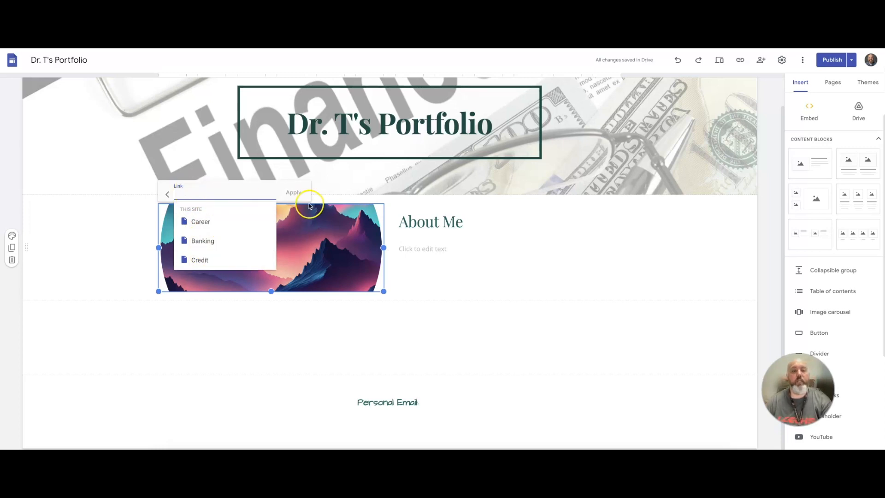
{"action": "type", "text": "t"}
{"action": "key", "text": "BackSpace"}
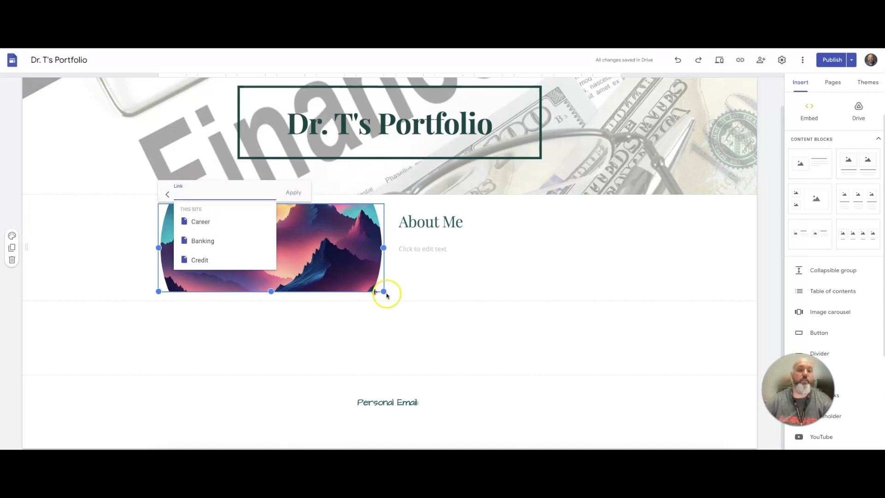
{"action": "left_click", "coordinate": [441, 294]}
{"action": "left_click", "coordinate": [282, 274]}
{"action": "key", "text": "ctrl+k"}
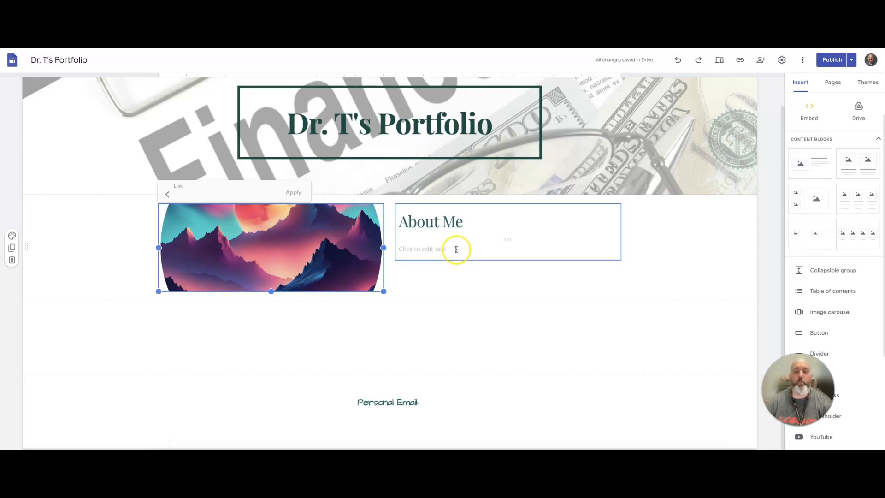
{"action": "left_click", "coordinate": [460, 280]}
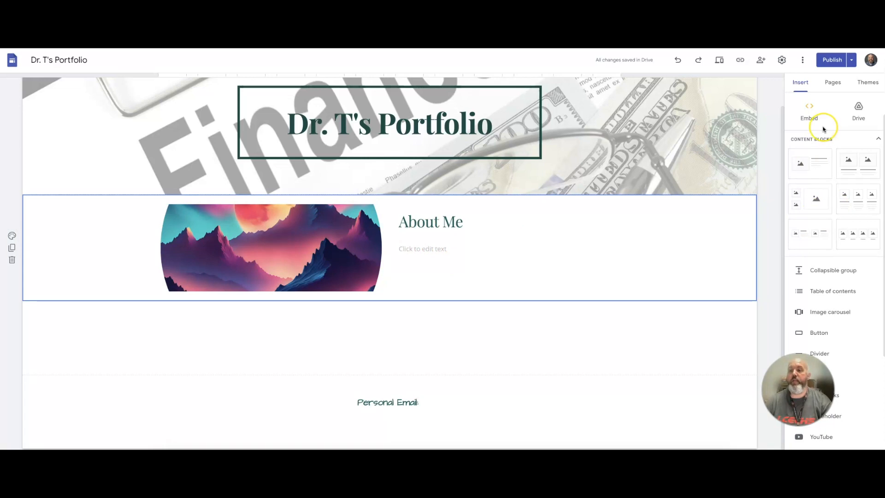
Insert a divider and move it above the About Me section.
{"action": "scroll", "coordinate": [819, 301], "scroll_direction": "down", "scroll_amount": 3}
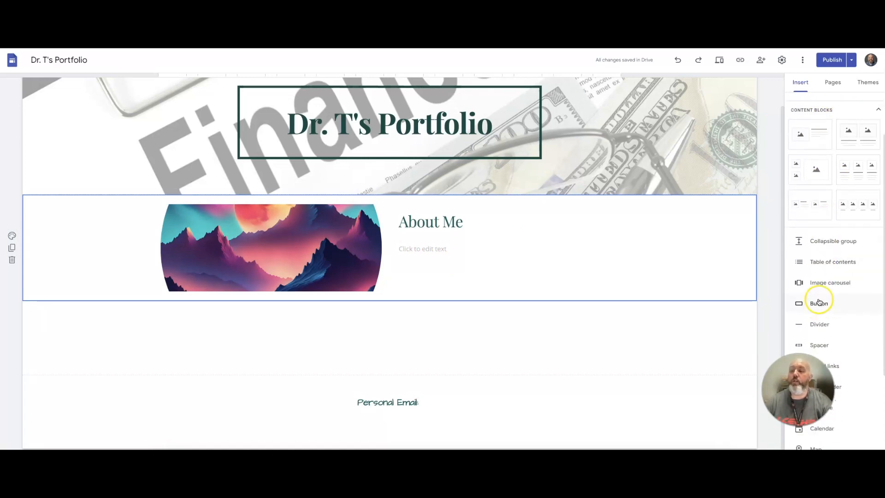
{"action": "left_click", "coordinate": [812, 271]}
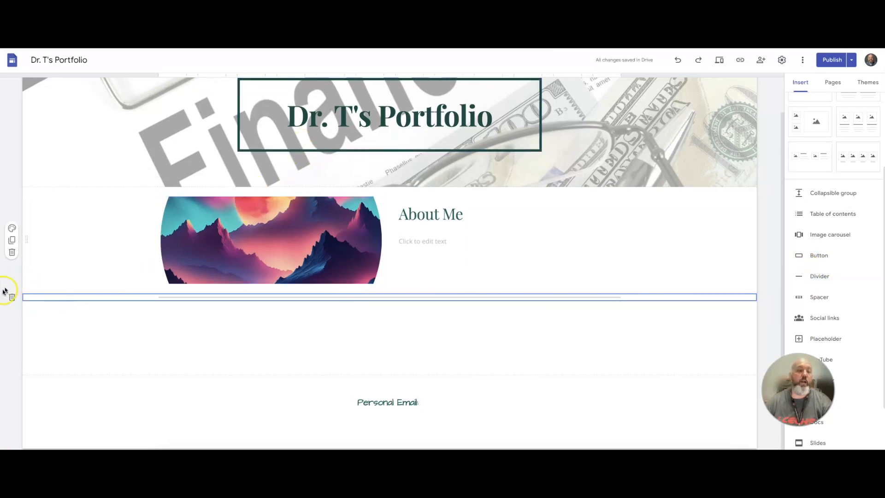
{"action": "left_click_drag", "start_coordinate": [29, 297], "coordinate": [37, 191]}
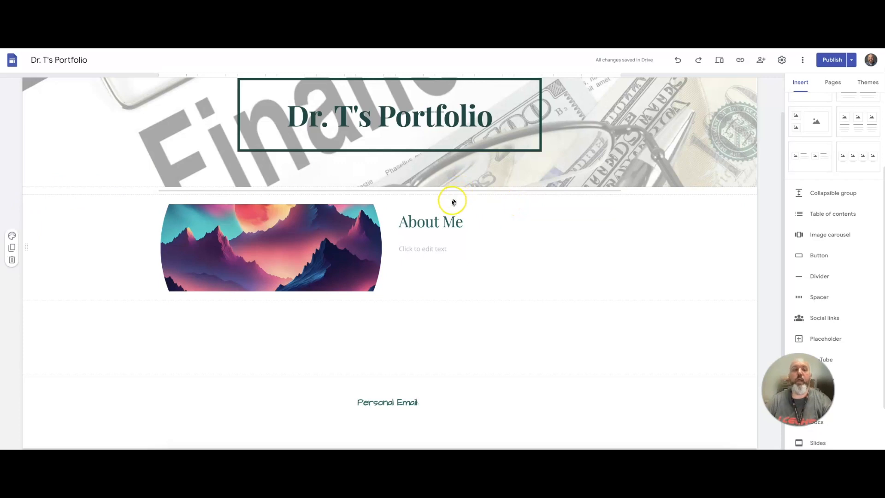
Set the divider section's background color to dark green.
{"action": "scroll", "coordinate": [799, 287], "scroll_direction": "down", "scroll_amount": 1}
{"action": "left_click", "coordinate": [816, 283]}
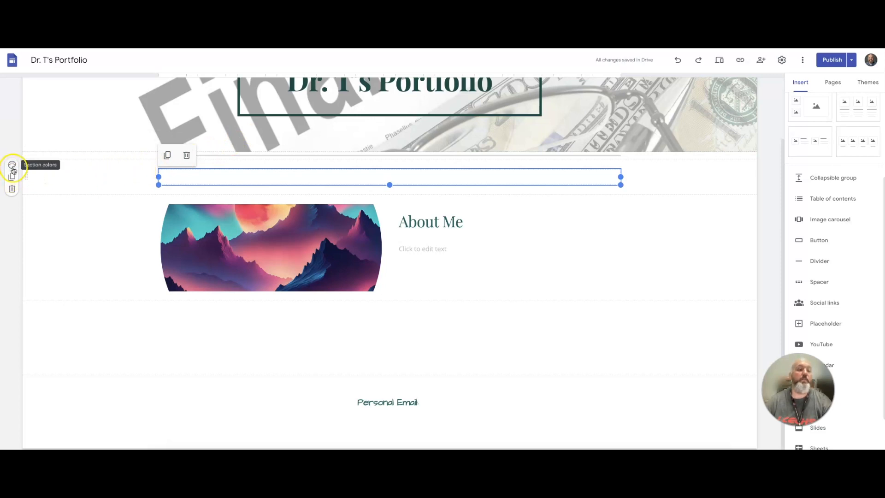
{"action": "left_click", "coordinate": [11, 166]}
{"action": "left_click", "coordinate": [53, 217]}
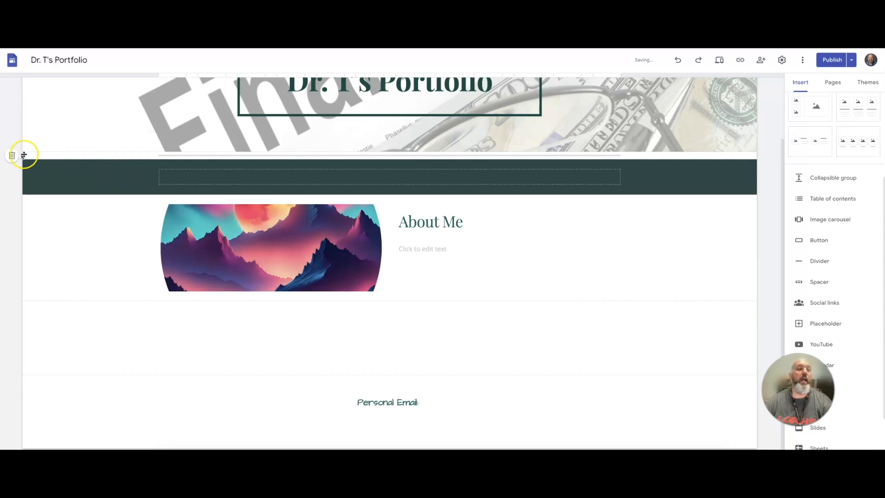
{"action": "left_click_drag", "start_coordinate": [26, 160], "coordinate": [16, 305]}
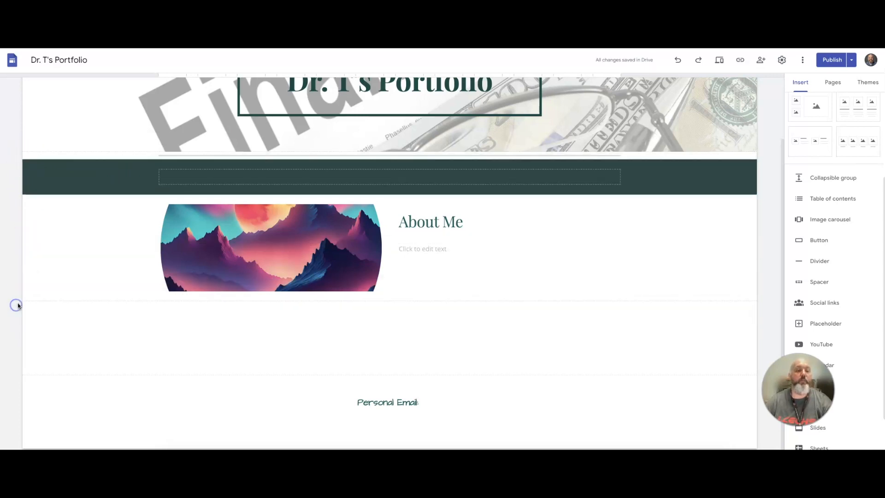
{"action": "left_click", "coordinate": [12, 154]}
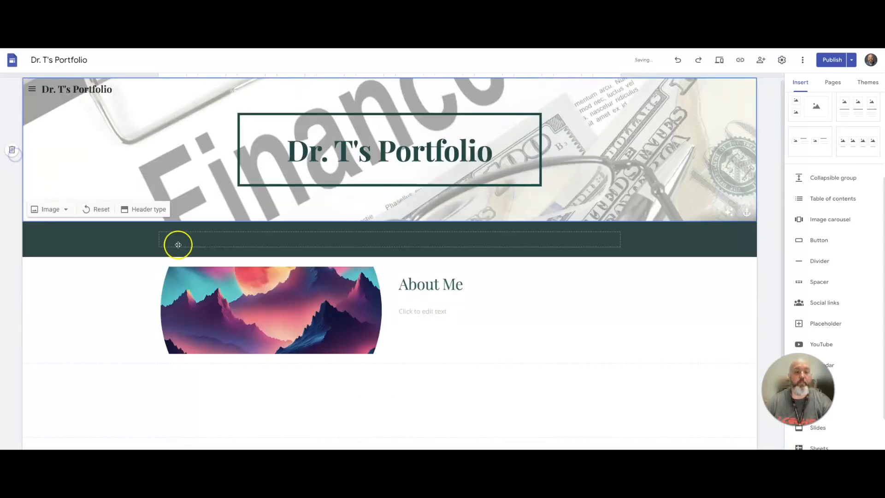
{"action": "left_click", "coordinate": [290, 241]}
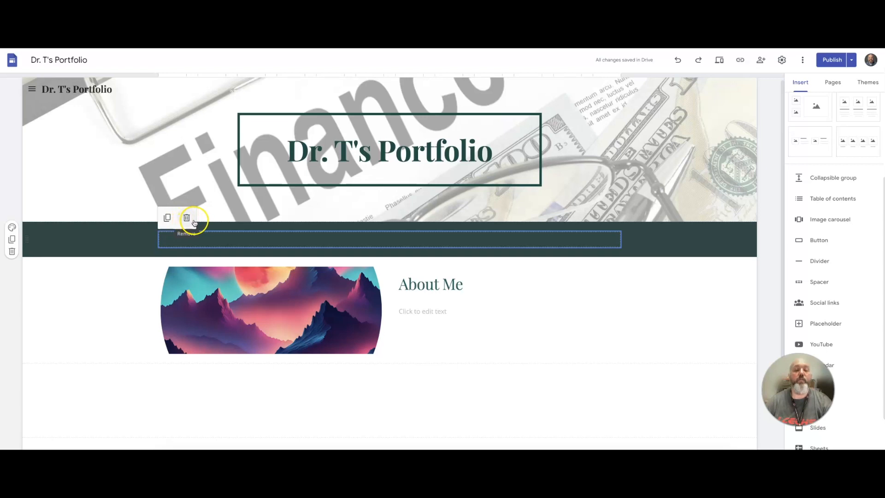
{"action": "left_click", "coordinate": [186, 222]}
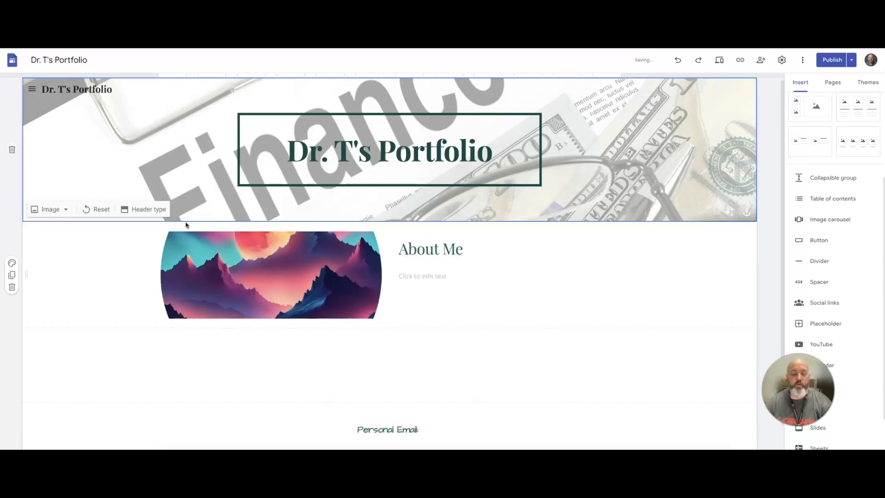
{"action": "key", "text": "ctrl+z"}
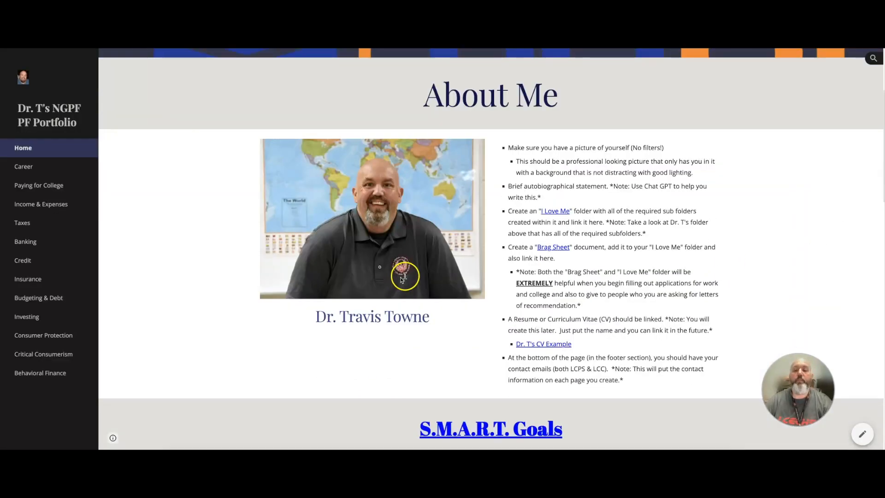
Insert a four-image content block and move it below the About Me section.
{"action": "scroll", "coordinate": [404, 273], "scroll_direction": "down", "scroll_amount": 7}
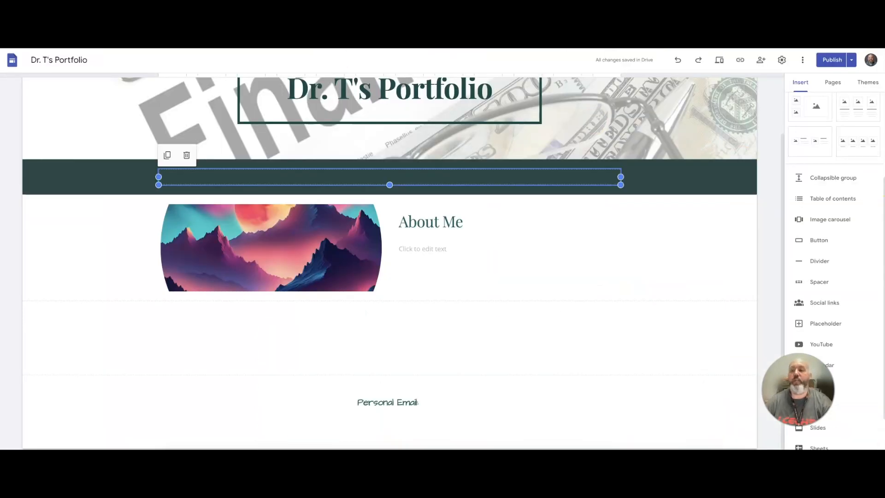
{"action": "mouse_move", "coordinate": [857, 158]}
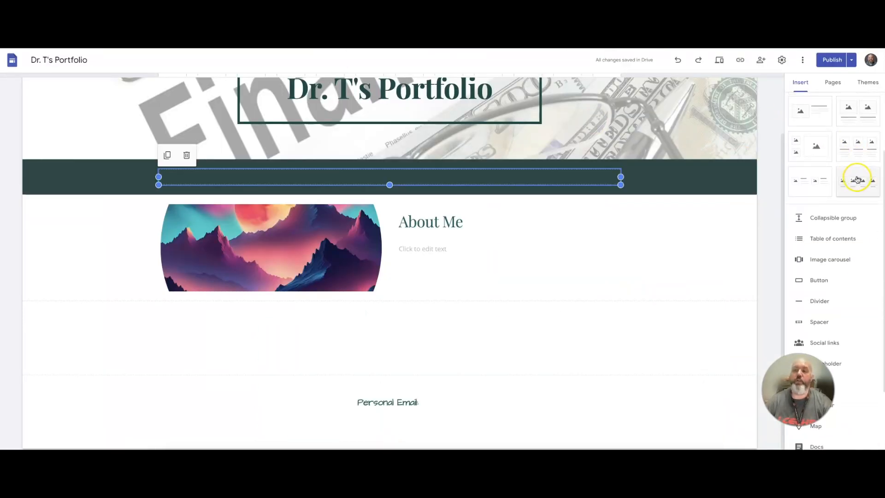
{"action": "left_click", "coordinate": [857, 179]}
{"action": "left_click_drag", "start_coordinate": [28, 183], "coordinate": [35, 357]}
{"action": "left_click", "coordinate": [198, 282]}
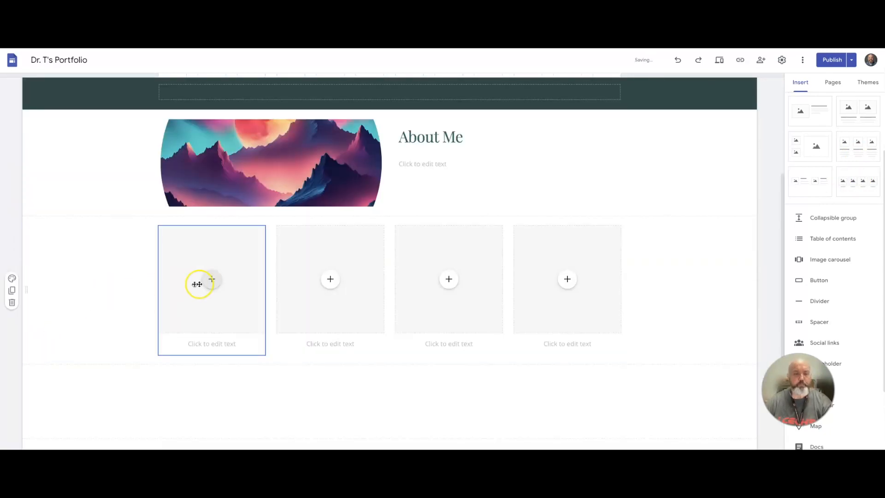
Search Google Images for career and insert a career chalkboard image into the first image placeholder.
{"action": "left_click", "coordinate": [213, 279]}
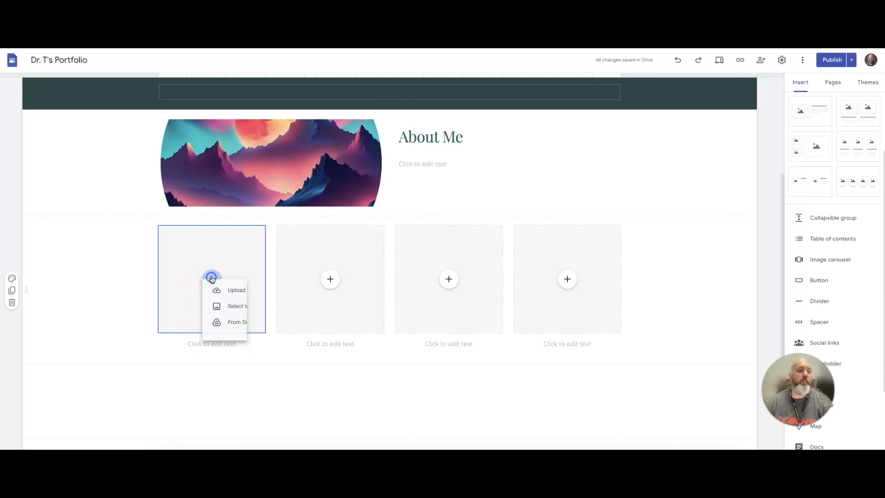
{"action": "left_click", "coordinate": [243, 322]}
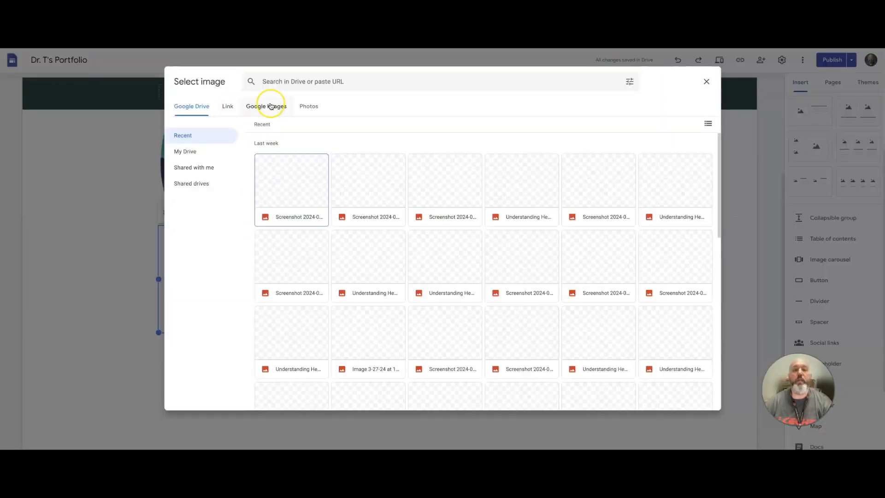
{"action": "left_click", "coordinate": [268, 106]}
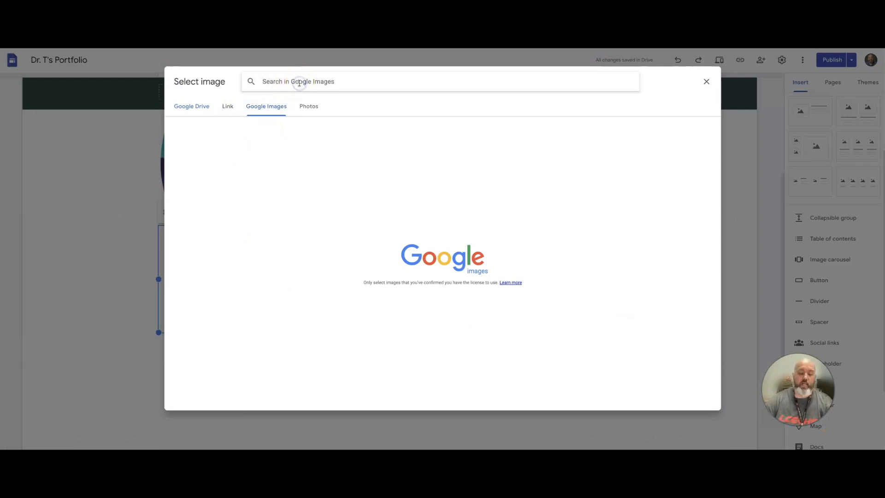
{"action": "left_click", "coordinate": [299, 82]}
{"action": "type", "text": "caere"}
{"action": "key", "text": "BackSpace"}
{"action": "key", "text": "BackSpace"}
{"action": "key", "text": "BackSpace"}
{"action": "type", "text": "reer"}
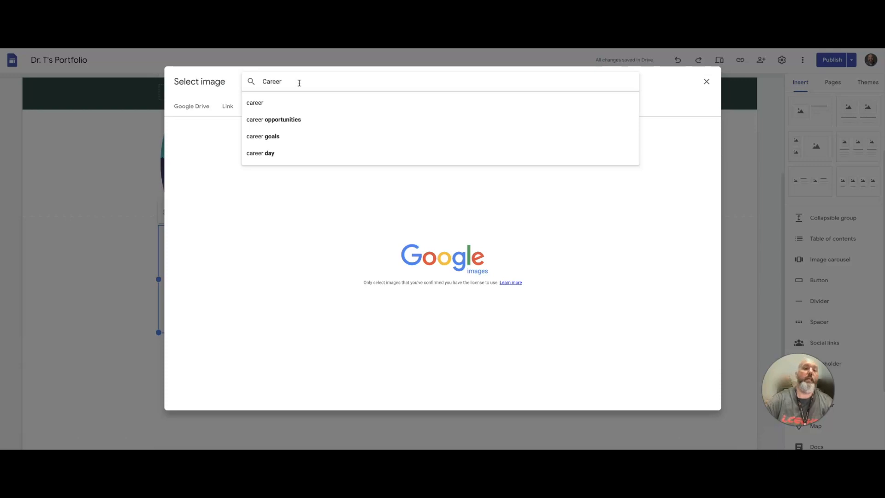
{"action": "left_click", "coordinate": [280, 103]}
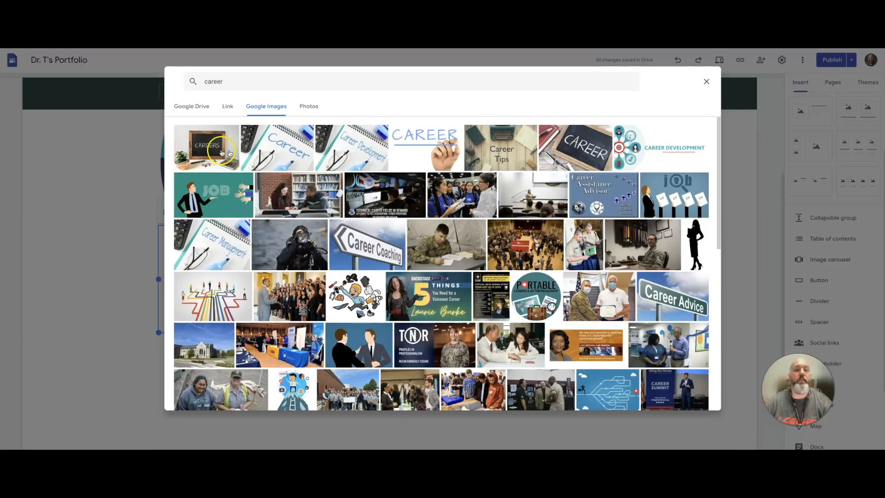
{"action": "left_click", "coordinate": [585, 151]}
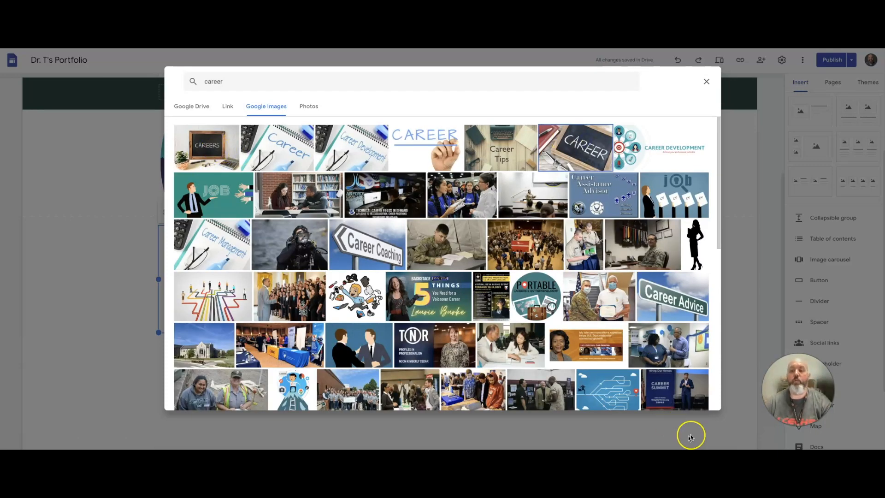
{"action": "left_click", "coordinate": [697, 398]}
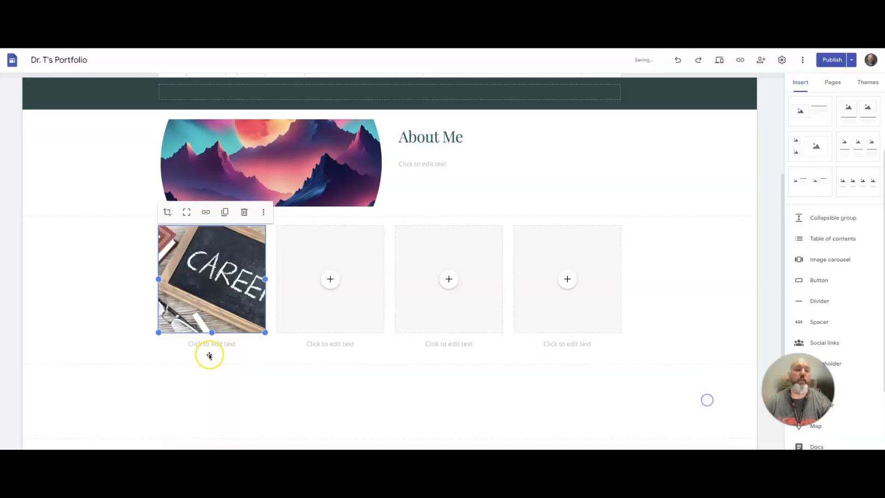
Caption the career image Career, styled as Title at size 18 and bold.
{"action": "left_click", "coordinate": [211, 348]}
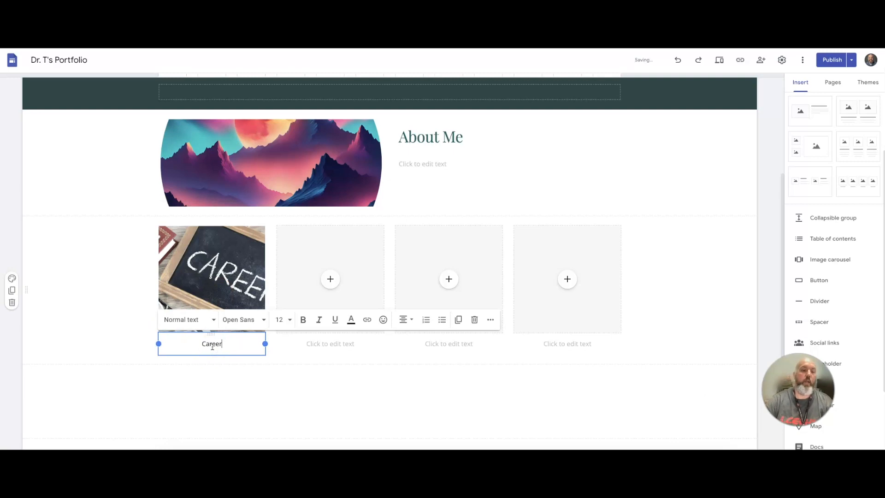
{"action": "left_click_drag", "start_coordinate": [223, 343], "coordinate": [188, 343]}
{"action": "left_click", "coordinate": [203, 319]}
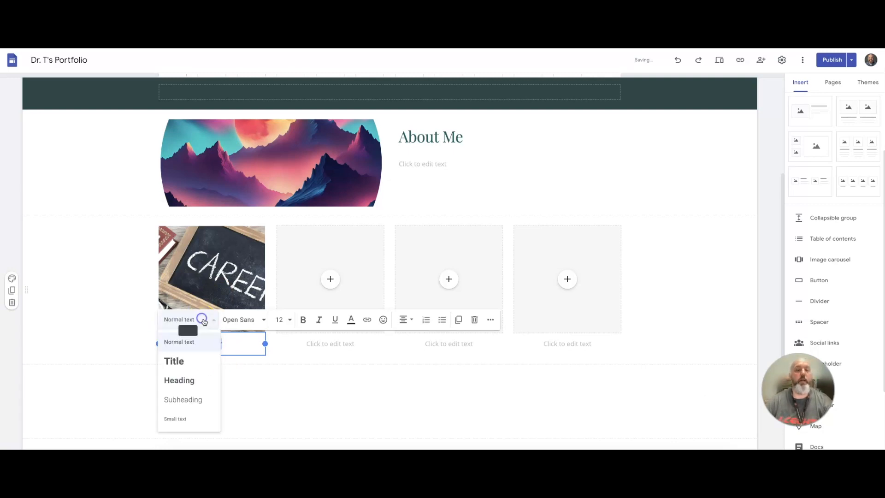
{"action": "left_click", "coordinate": [184, 361]}
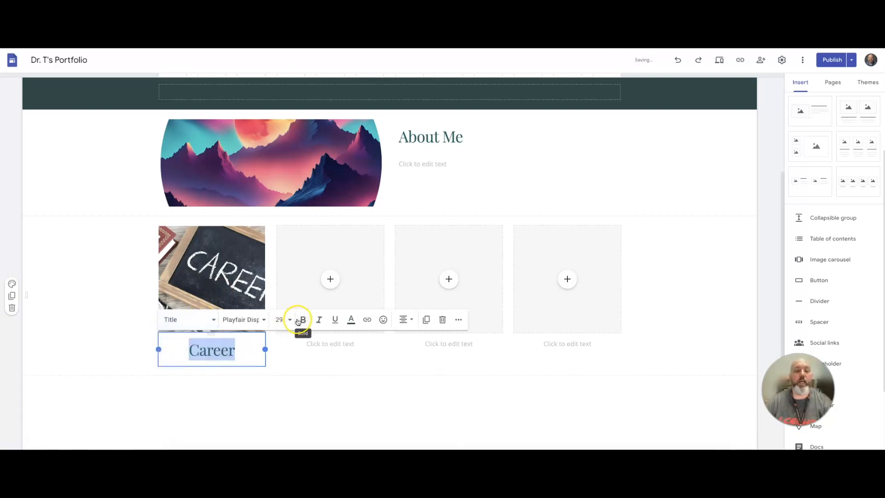
{"action": "left_click", "coordinate": [288, 319]}
{"action": "left_click", "coordinate": [278, 188]}
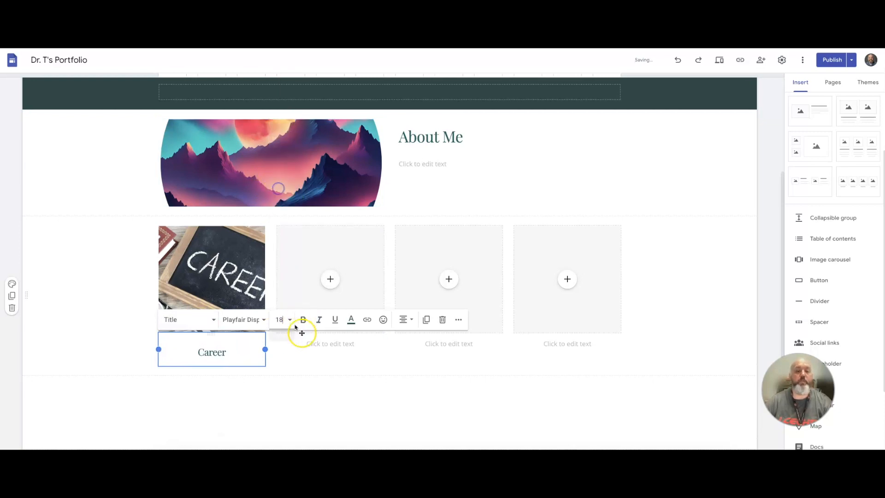
{"action": "left_click", "coordinate": [302, 319]}
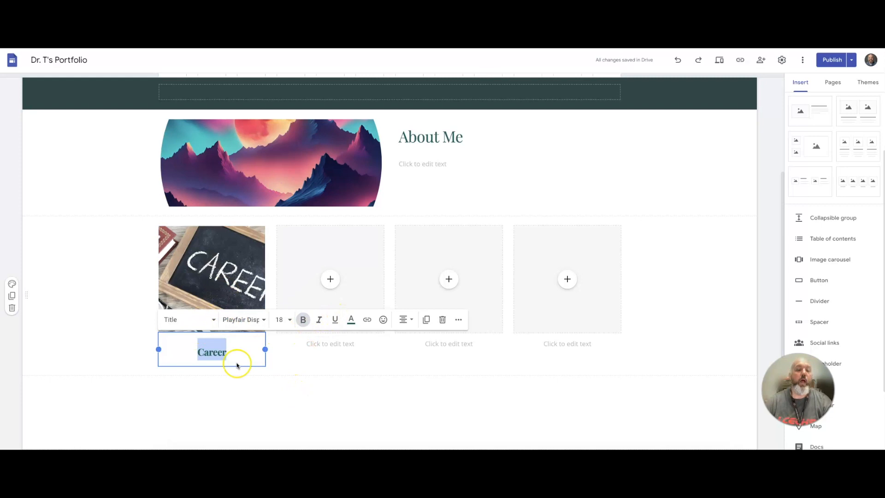
{"action": "left_click", "coordinate": [227, 380]}
Link the Career caption text to the site's Career page.
{"action": "double_click", "coordinate": [223, 352]}
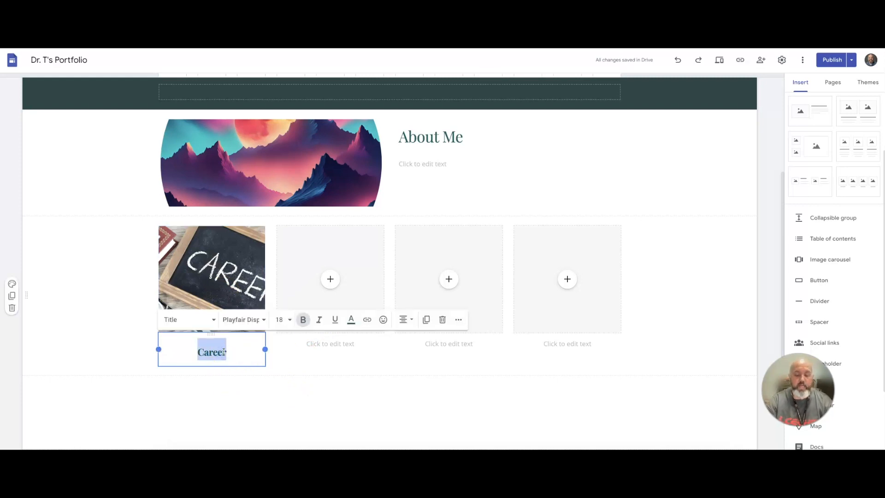
{"action": "key", "text": "ctrl+k"}
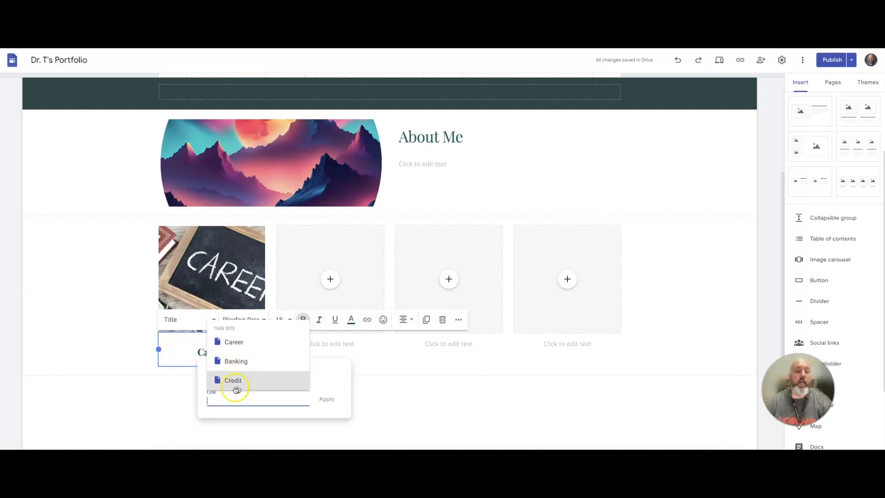
{"action": "left_click", "coordinate": [246, 346]}
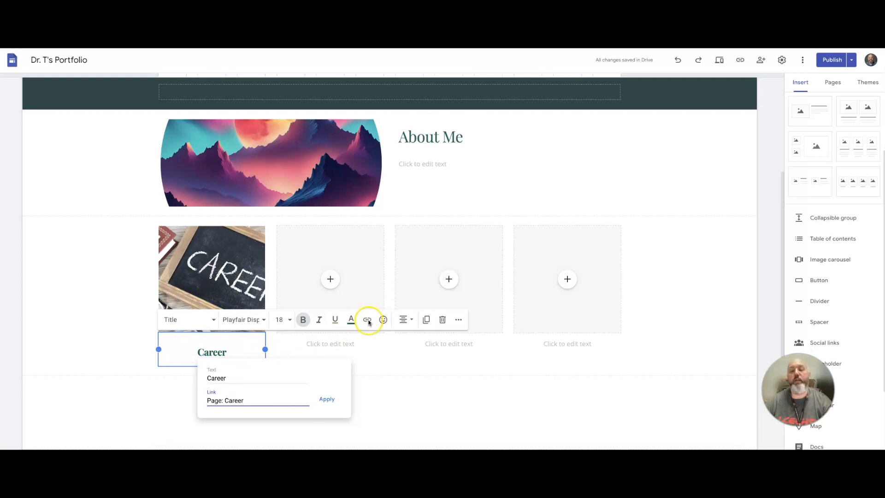
{"action": "left_click", "coordinate": [188, 265]}
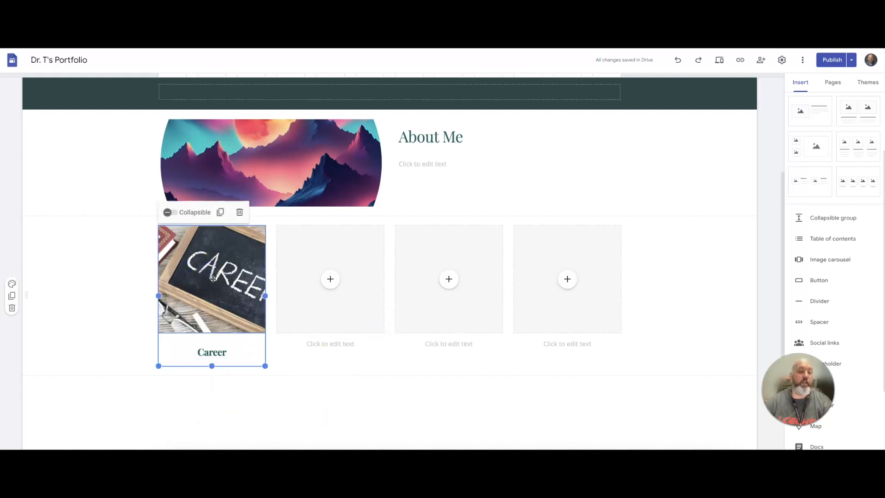
Link the career image to the Career page.
{"action": "left_click", "coordinate": [212, 279]}
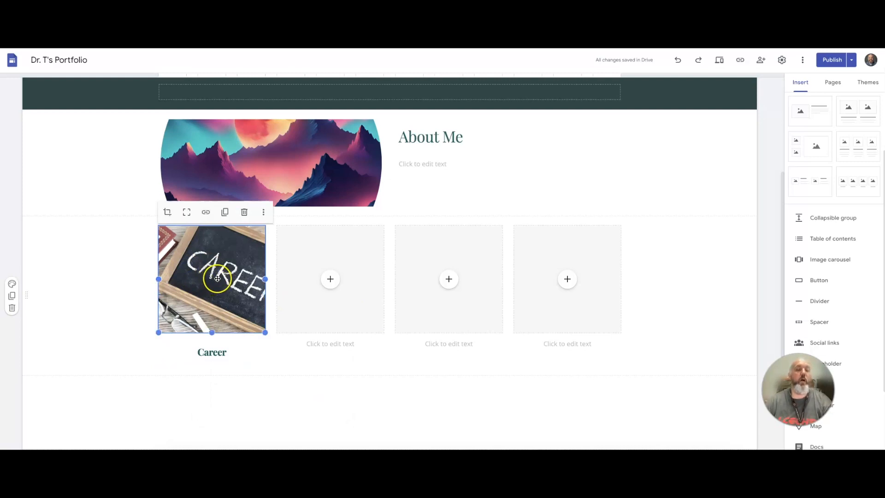
{"action": "left_click", "coordinate": [323, 289]}
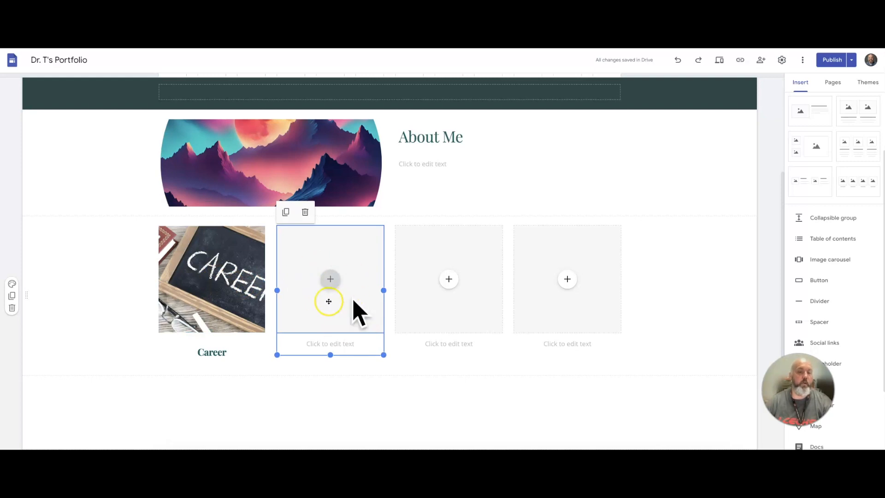
{"action": "left_click", "coordinate": [310, 283]}
{"action": "left_click", "coordinate": [225, 280]}
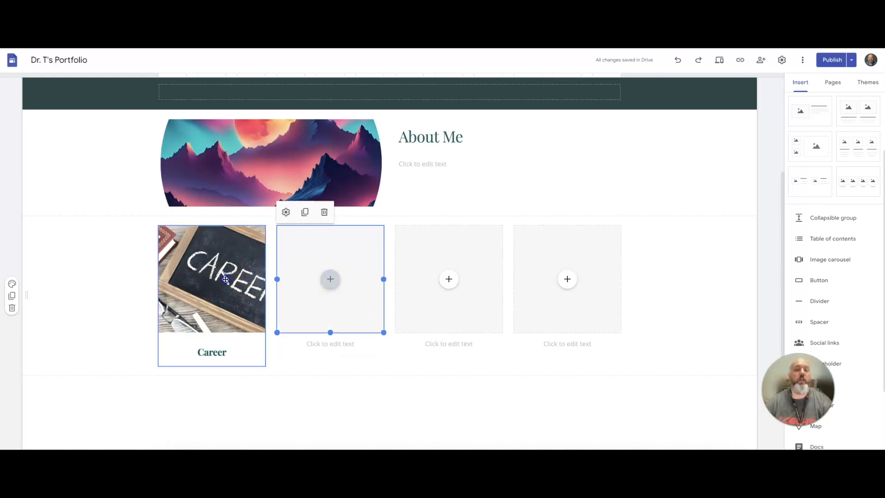
{"action": "left_click", "coordinate": [227, 249]}
{"action": "left_click", "coordinate": [204, 213]}
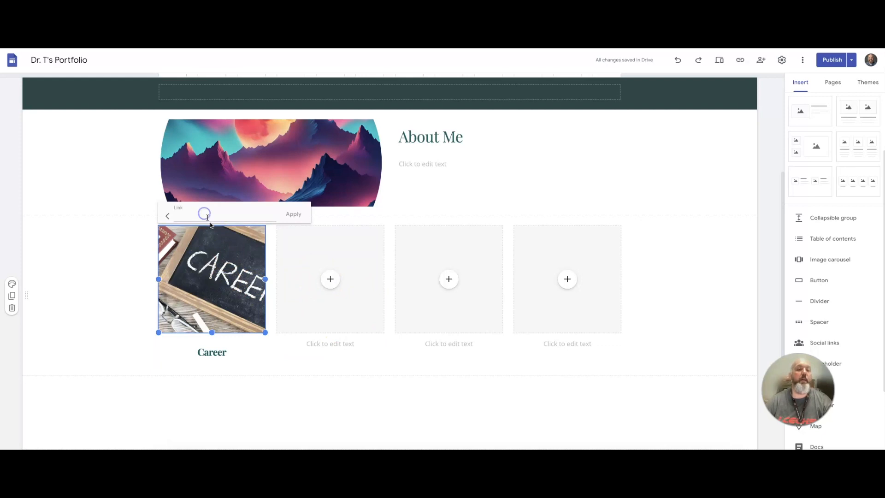
{"action": "left_click", "coordinate": [202, 242]}
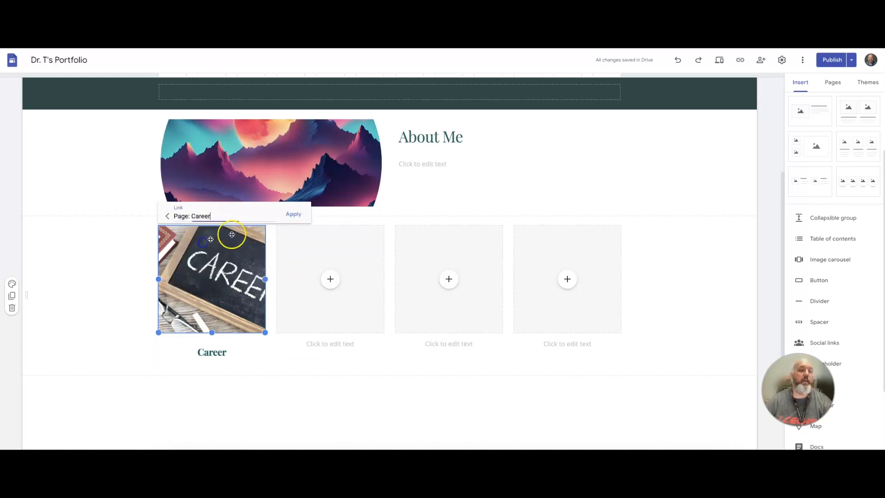
{"action": "left_click", "coordinate": [294, 214]}
{"action": "left_click", "coordinate": [95, 318]}
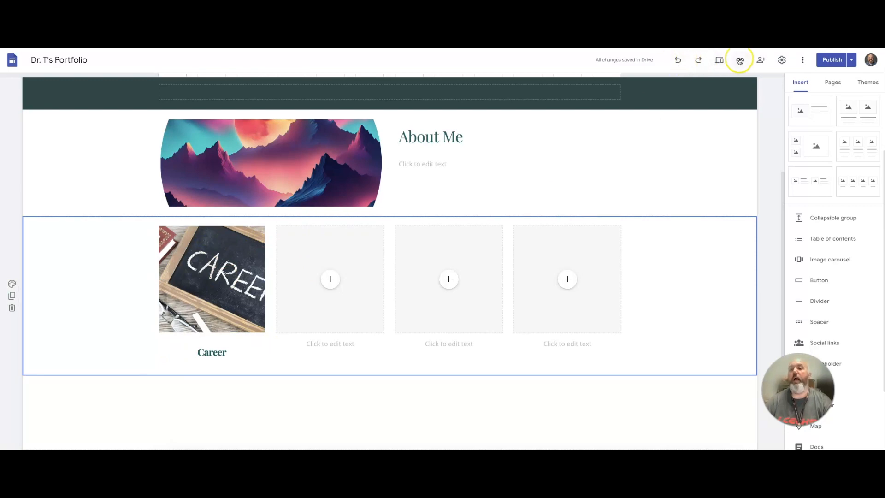
Preview the site and test the page navigation and Home button links.
{"action": "left_click", "coordinate": [718, 60]}
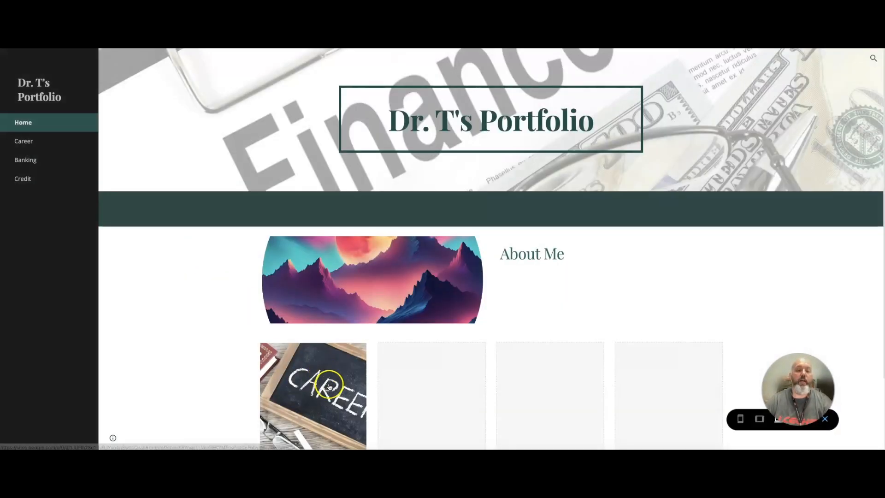
{"action": "left_click", "coordinate": [330, 386]}
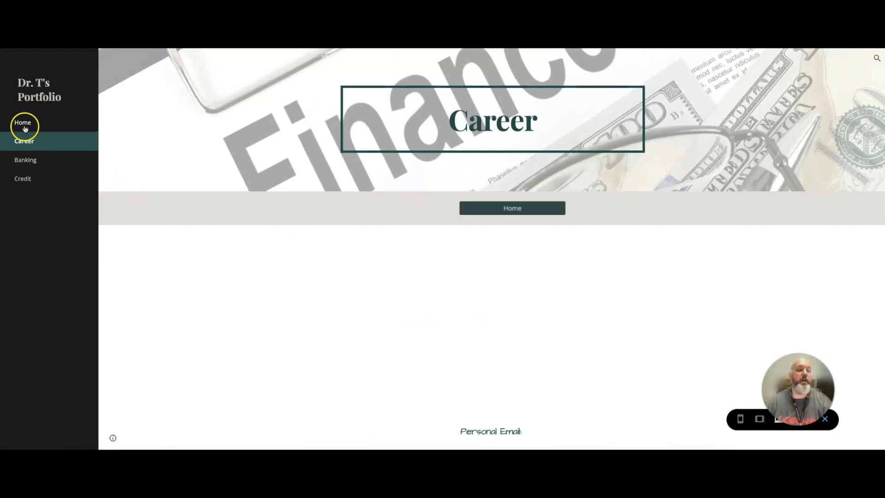
{"action": "left_click", "coordinate": [21, 161]}
{"action": "left_click", "coordinate": [24, 179]}
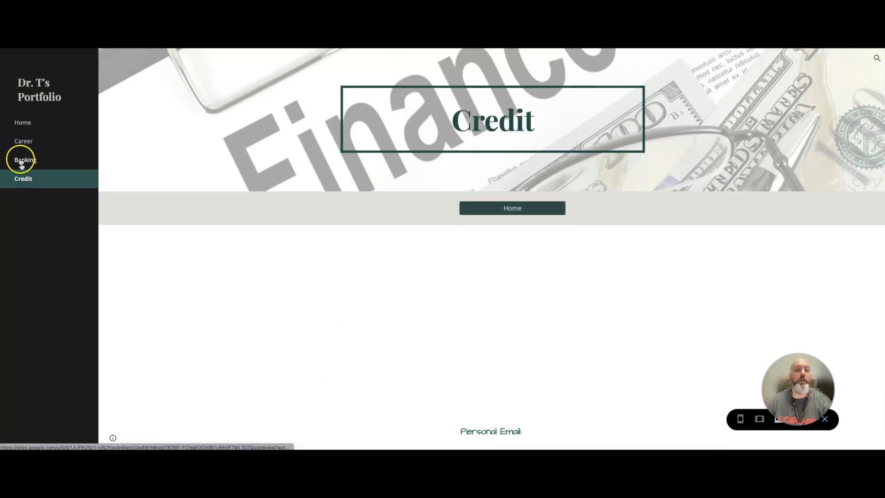
{"action": "left_click", "coordinate": [23, 122]}
{"action": "left_click", "coordinate": [34, 179]}
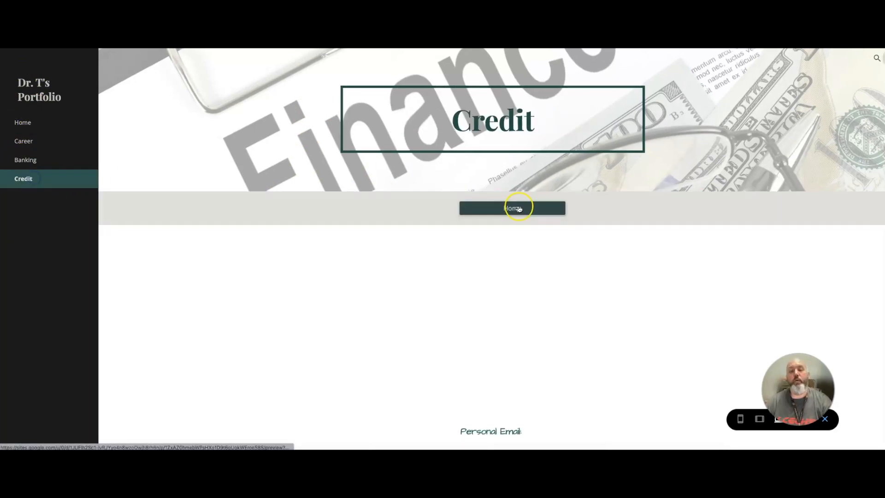
{"action": "left_click", "coordinate": [516, 207]}
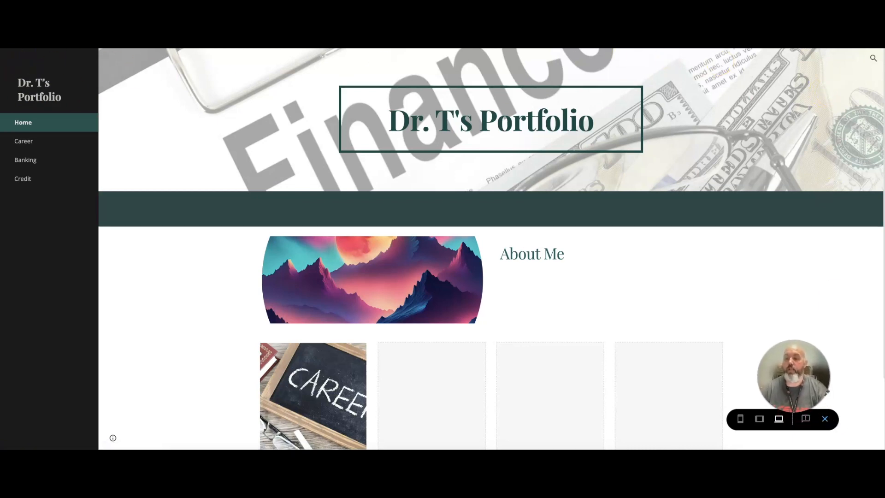
{"action": "left_click", "coordinate": [825, 419]}
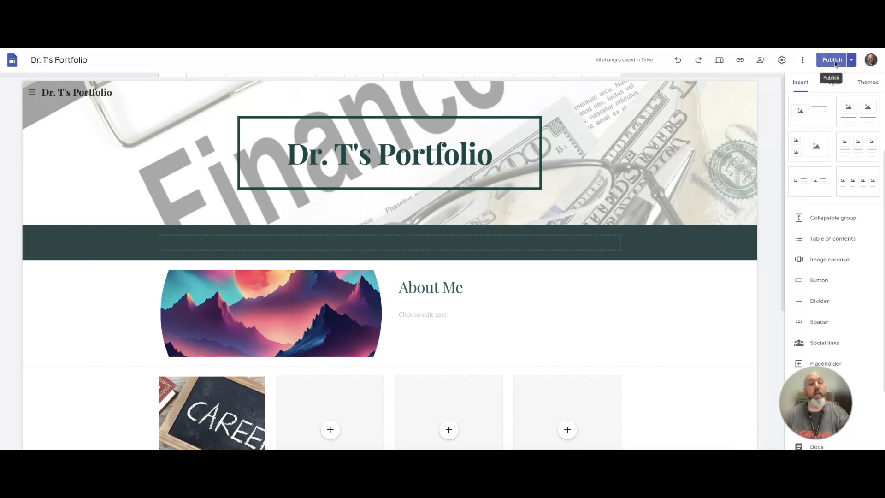
Copy the published site link and open it in a new browser tab.
{"action": "left_click", "coordinate": [740, 59]}
{"action": "triple_click", "coordinate": [457, 257]}
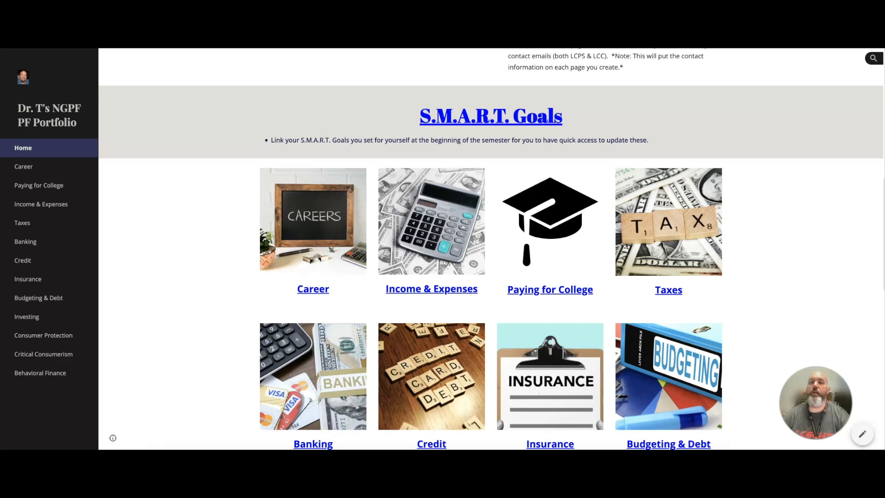
{"action": "key", "text": "super+t"}
{"action": "key", "text": "super+v"}
{"action": "key", "text": "Return"}
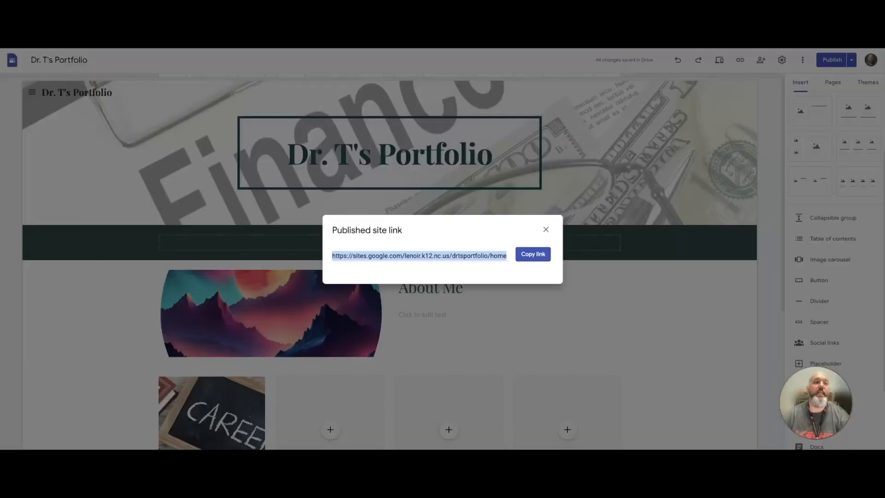
{"action": "left_click", "coordinate": [545, 229]}
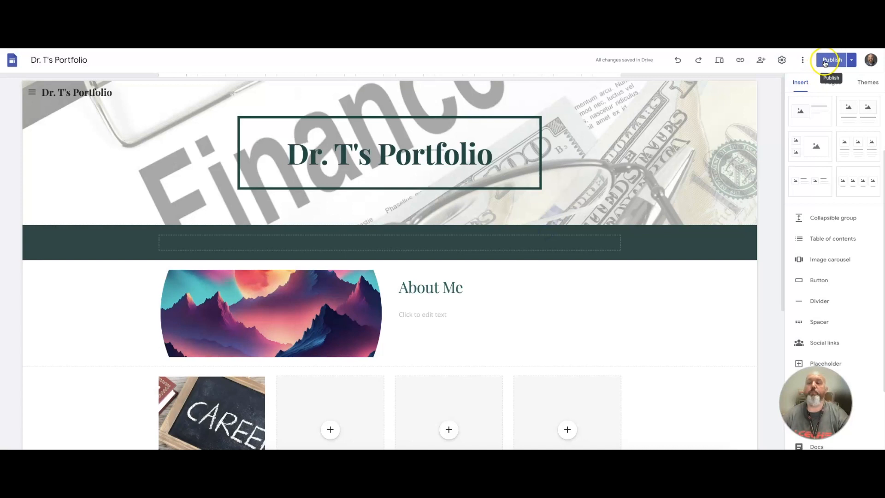
Review the draft changes and publish the site.
{"action": "left_click", "coordinate": [825, 61]}
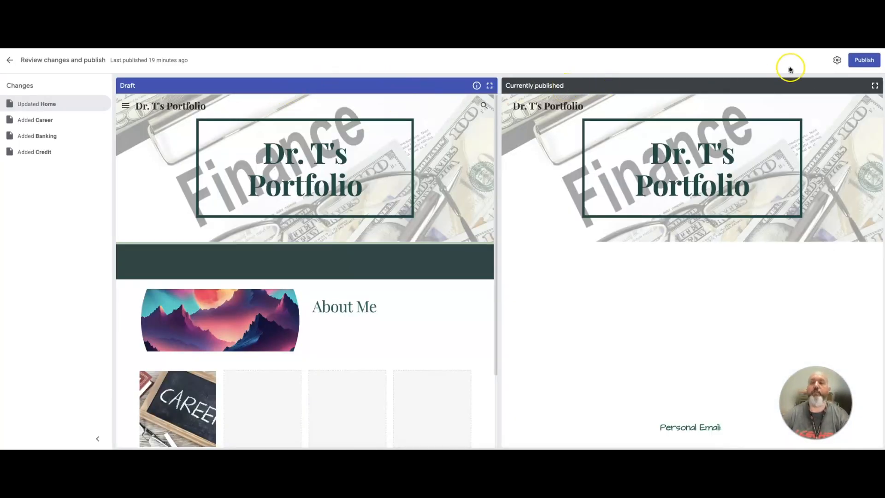
{"action": "left_click", "coordinate": [862, 60]}
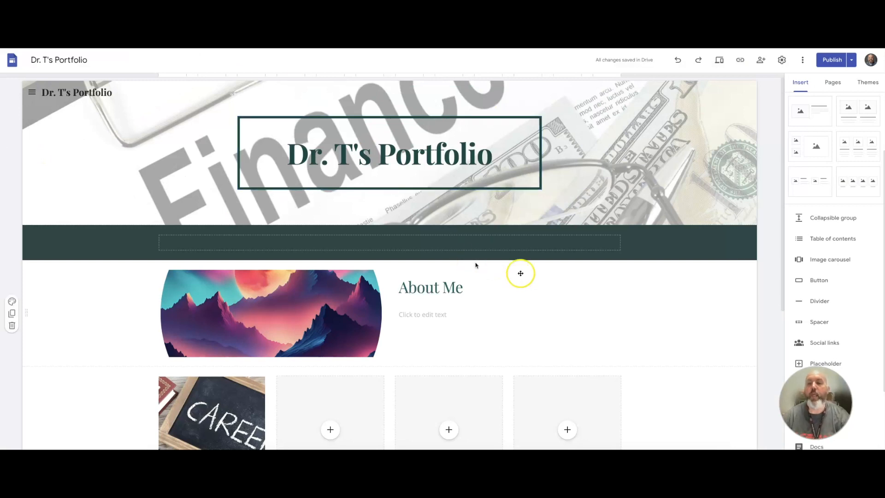
{"action": "scroll", "coordinate": [668, 306], "scroll_direction": "down", "scroll_amount": 2}
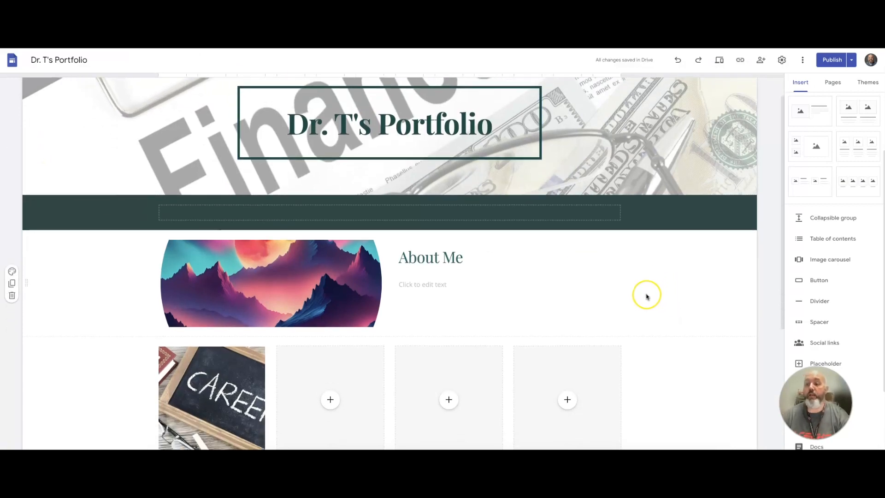
{"action": "scroll", "coordinate": [646, 295], "scroll_direction": "down", "scroll_amount": 3}
{"action": "scroll", "coordinate": [629, 305], "scroll_direction": "down", "scroll_amount": 1}
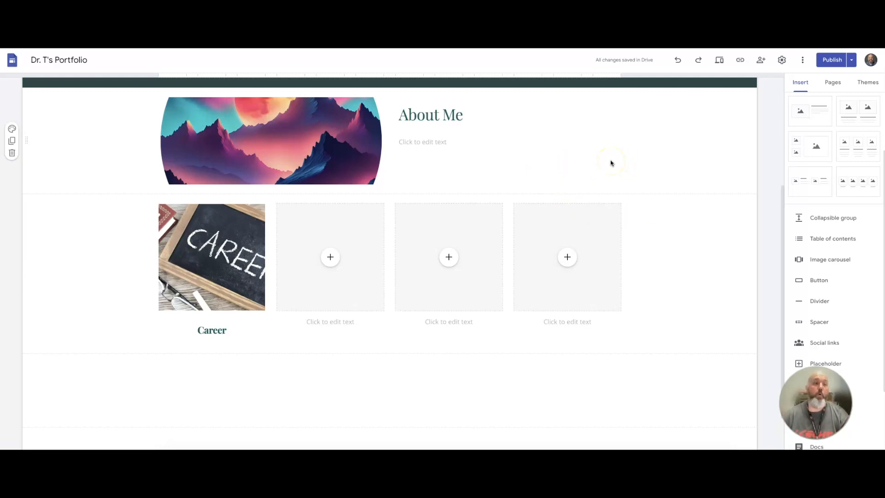
Browse the project's PDF instructions folder in Drive and view the Canvas lesson and Budgeting & Debt assignment images.
{"action": "scroll", "coordinate": [495, 208], "scroll_direction": "up", "scroll_amount": 4}
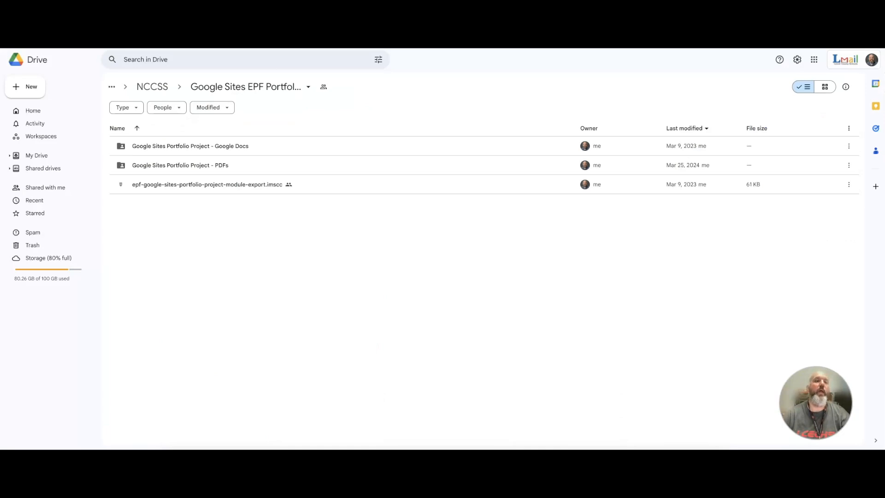
{"action": "double_click", "coordinate": [193, 164]}
{"action": "left_click", "coordinate": [201, 146]}
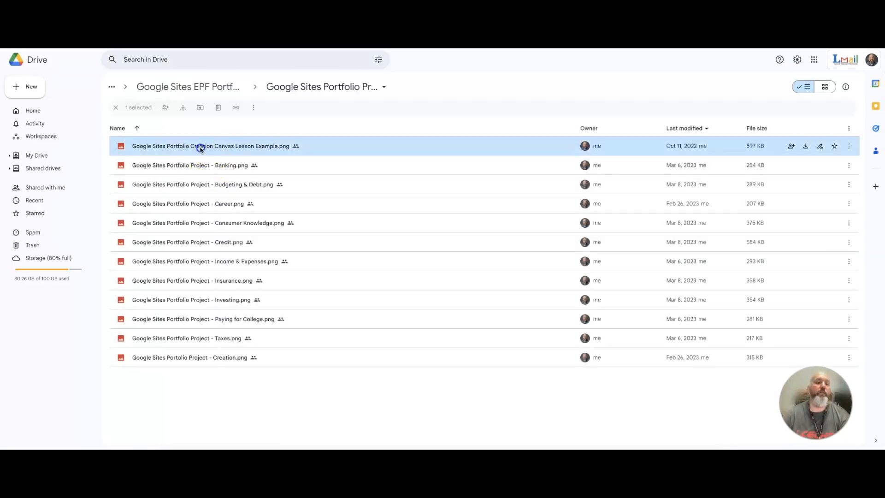
{"action": "double_click", "coordinate": [200, 148]}
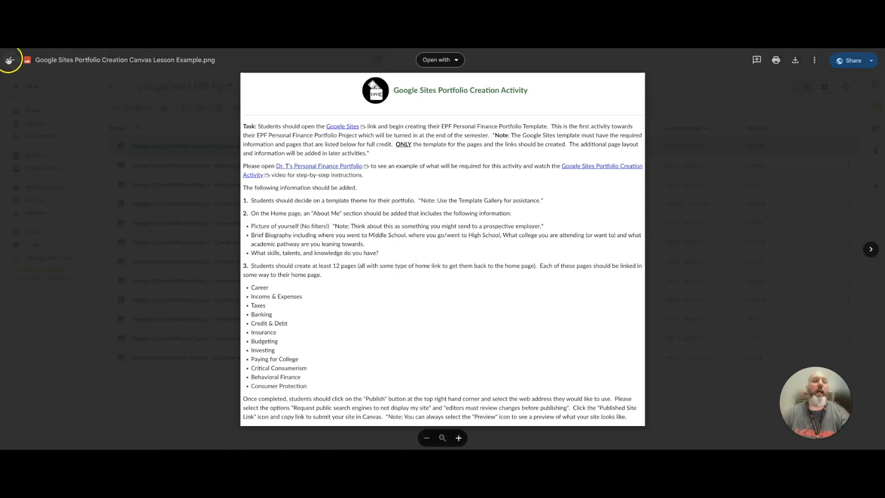
{"action": "left_click", "coordinate": [9, 61]}
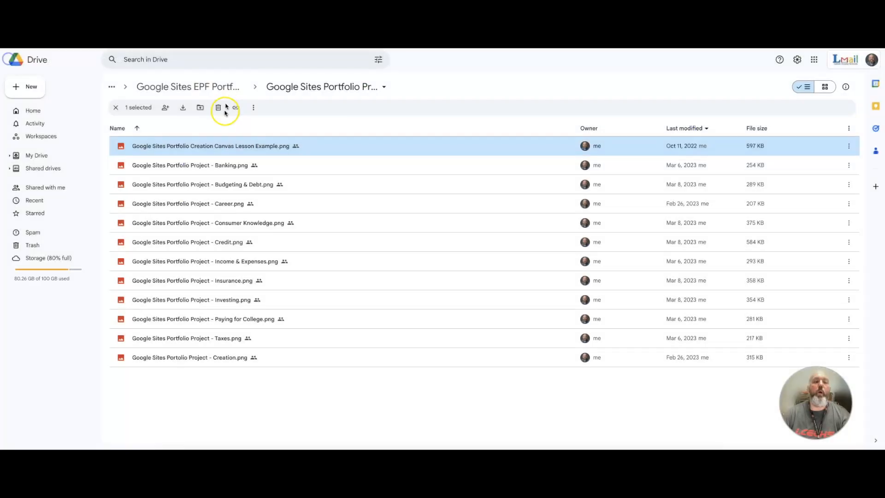
{"action": "double_click", "coordinate": [193, 184]}
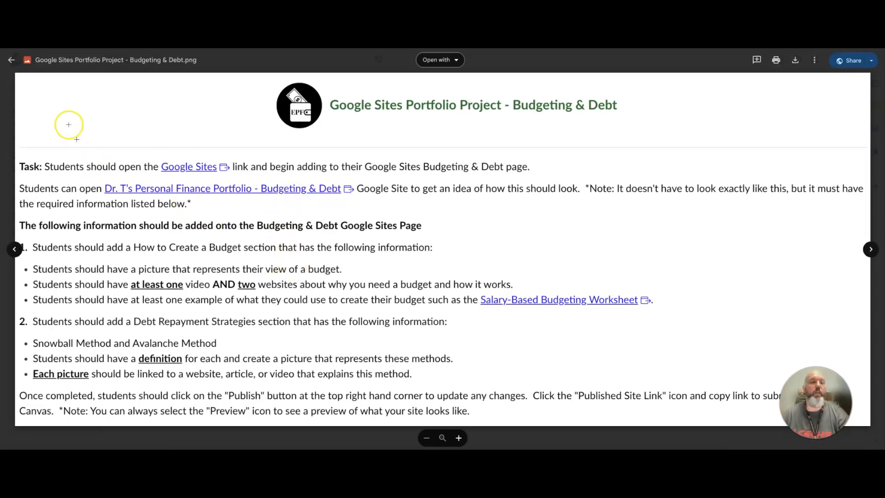
{"action": "left_click", "coordinate": [9, 61]}
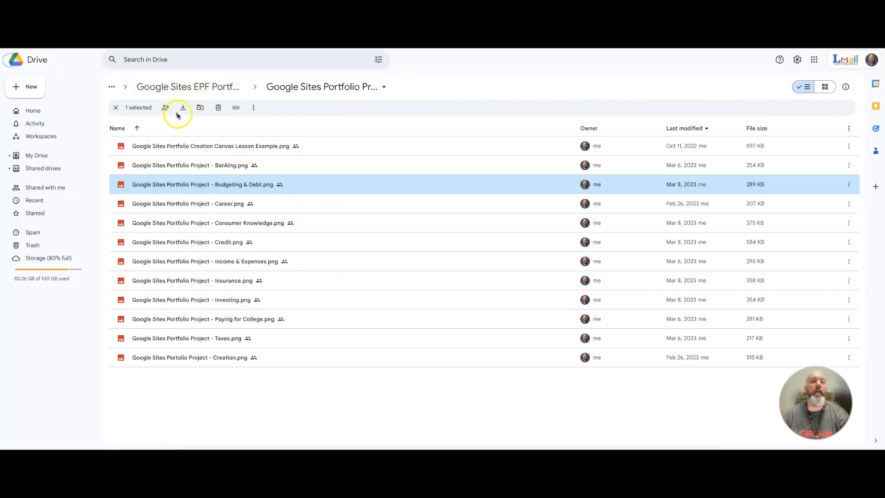
{"action": "left_click", "coordinate": [199, 88]}
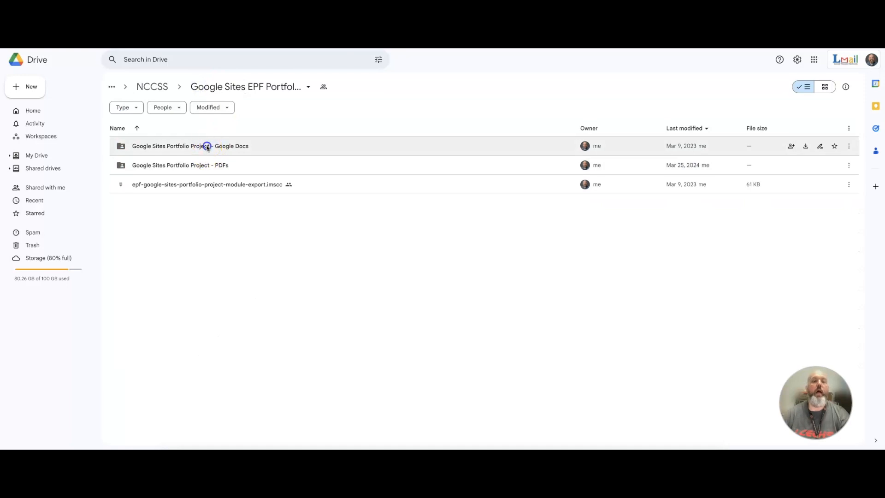
Open the Banking & Debt assignment document from the Google Docs folder and read its instructions.
{"action": "double_click", "coordinate": [205, 145]}
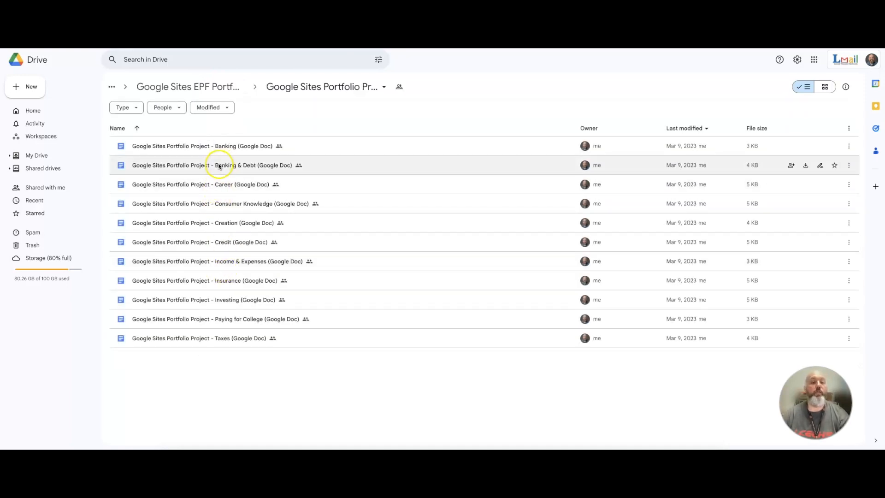
{"action": "double_click", "coordinate": [219, 166]}
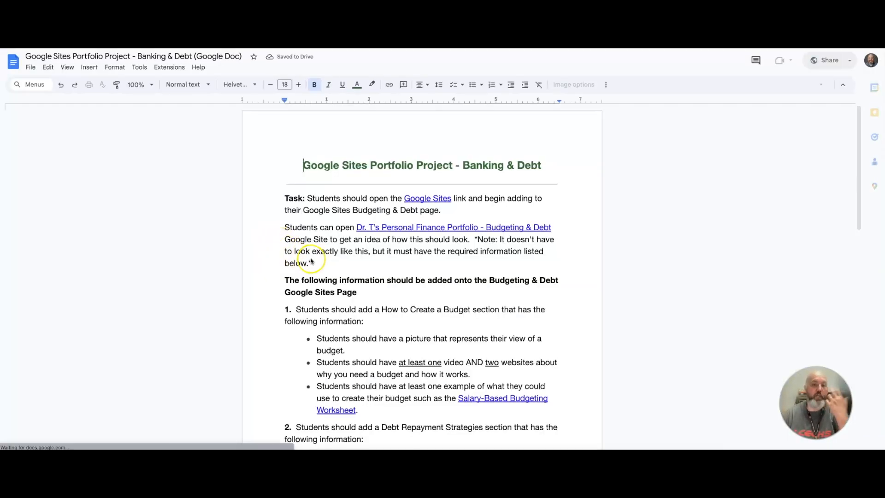
{"action": "scroll", "coordinate": [314, 272], "scroll_direction": "down", "scroll_amount": 6}
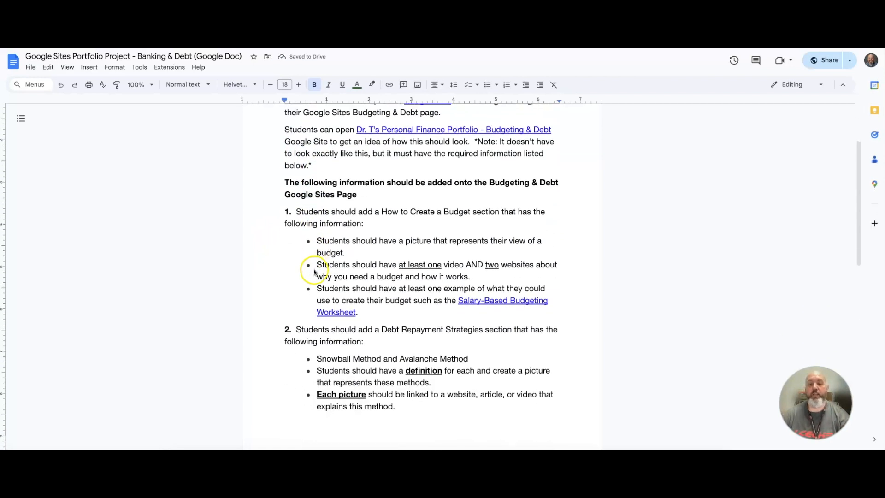
{"action": "scroll", "coordinate": [314, 272], "scroll_direction": "up", "scroll_amount": 6}
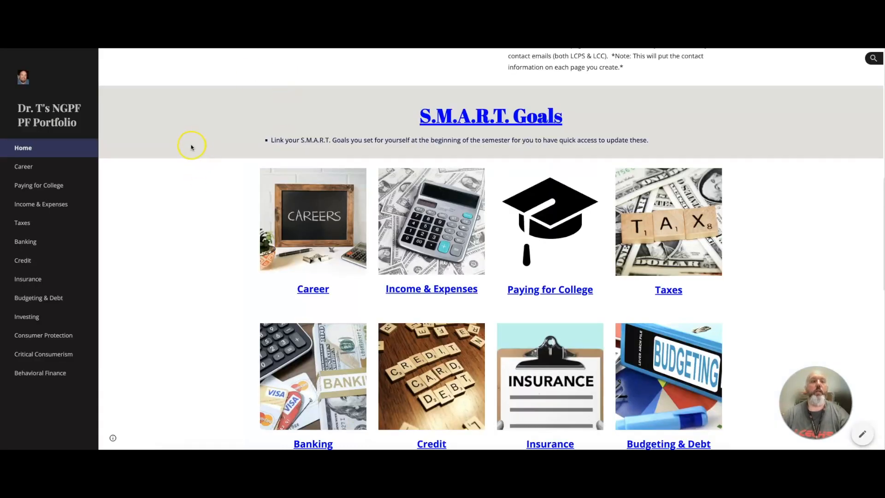
{"action": "scroll", "coordinate": [191, 147], "scroll_direction": "up", "scroll_amount": 10}
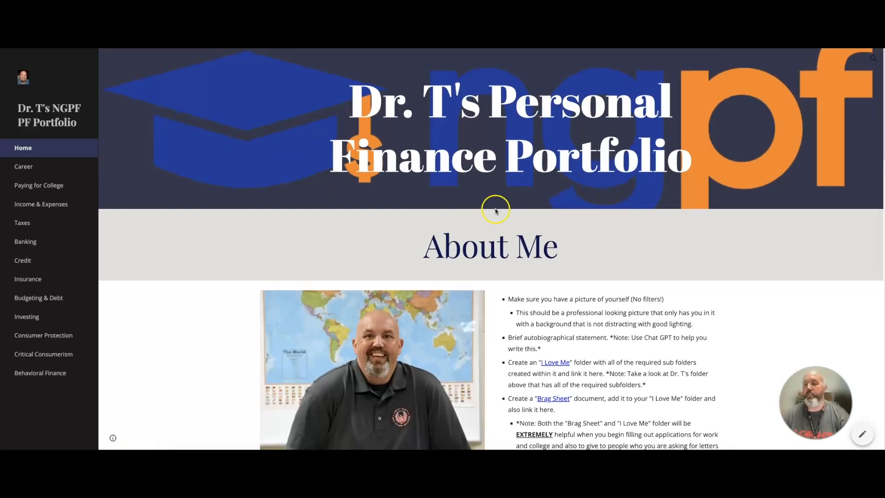
Scroll through the example personal finance portfolio's Home page to review its About Me and linked page images.
{"action": "scroll", "coordinate": [495, 207], "scroll_direction": "down", "scroll_amount": 4}
{"action": "scroll", "coordinate": [496, 211], "scroll_direction": "down", "scroll_amount": 6}
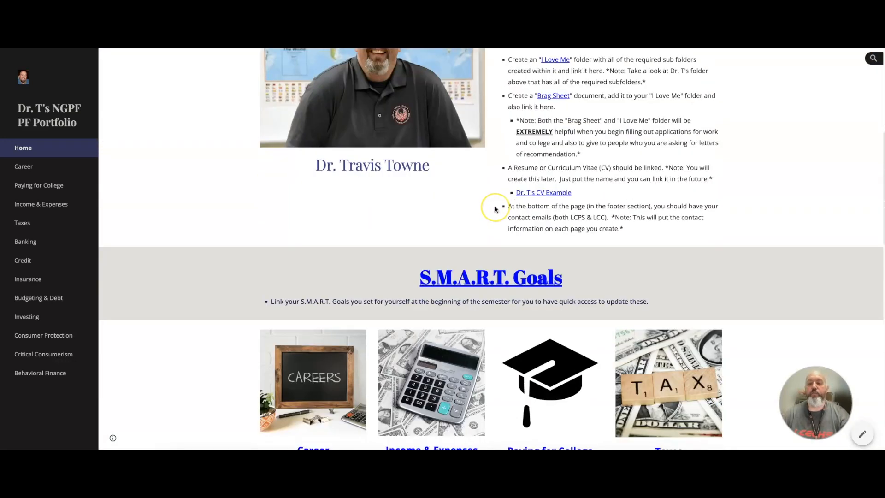
{"action": "scroll", "coordinate": [495, 209], "scroll_direction": "down", "scroll_amount": 5}
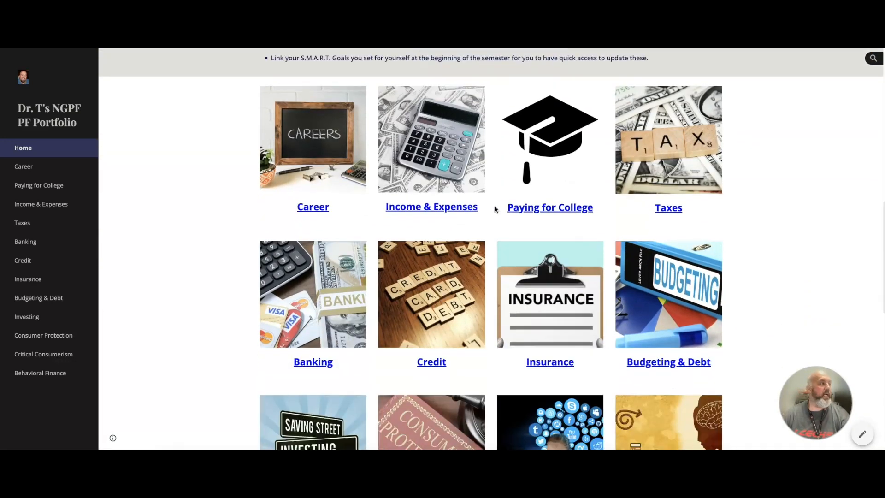
{"action": "scroll", "coordinate": [486, 212], "scroll_direction": "up", "scroll_amount": 9}
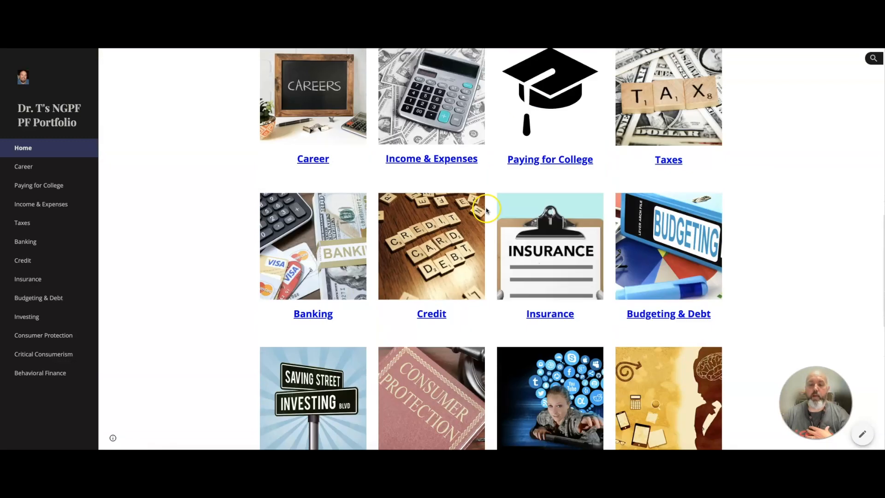
{"action": "scroll", "coordinate": [476, 207], "scroll_direction": "up", "scroll_amount": 4}
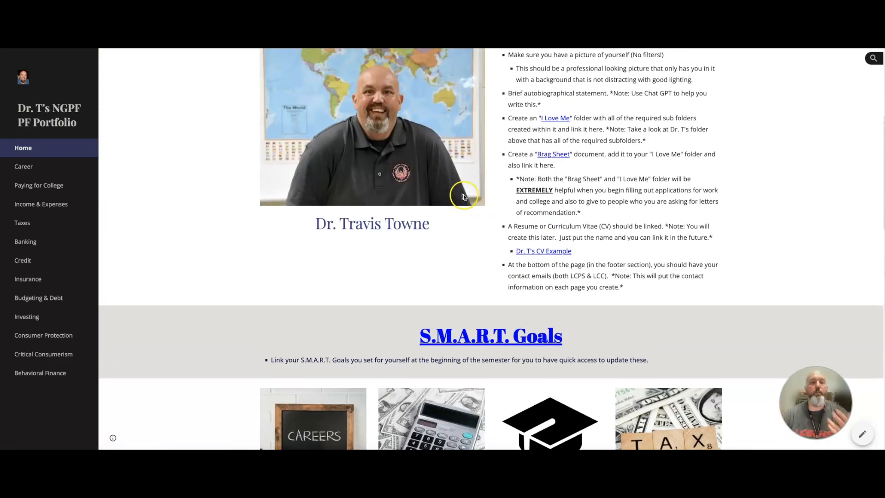
{"action": "scroll", "coordinate": [459, 196], "scroll_direction": "up", "scroll_amount": 3}
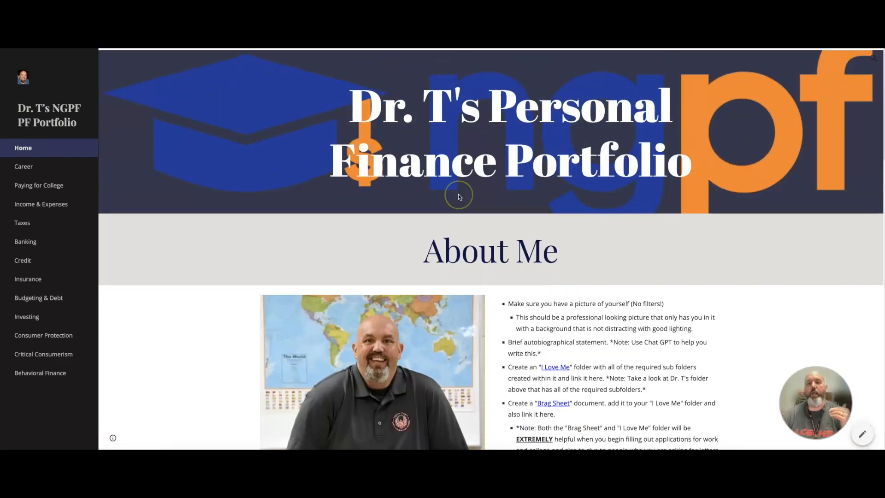